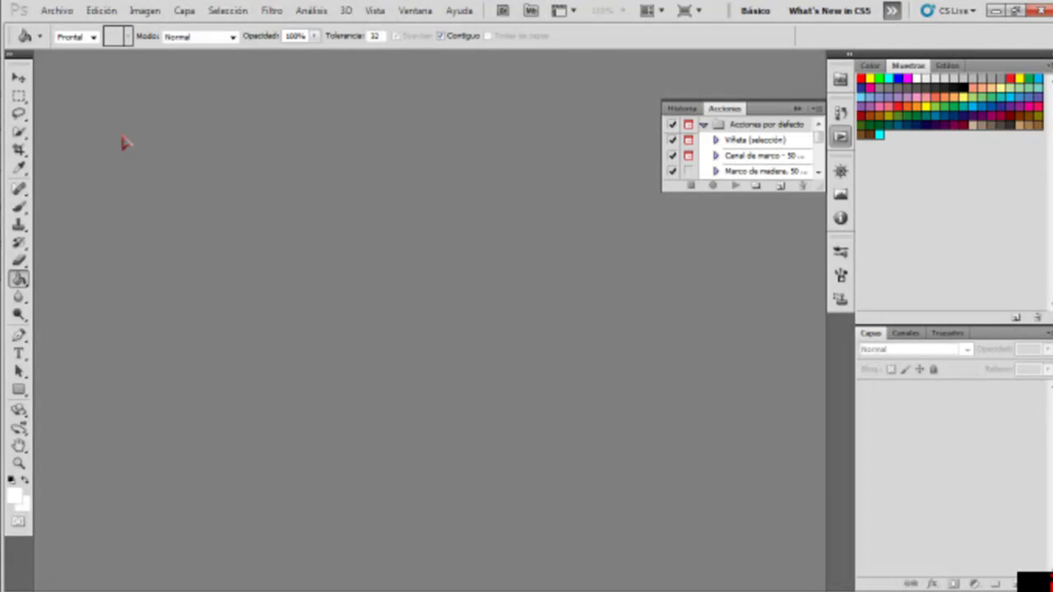
# Create a new blank white 1366 × 768 px document at 72 ppi in RGB
pyautogui.click(794, 111)
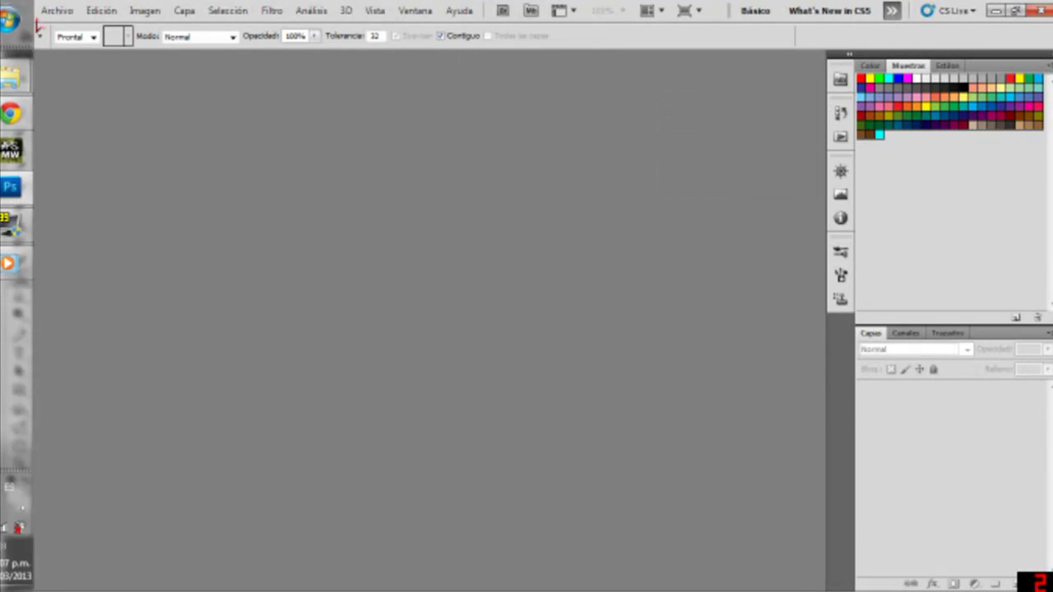
pyautogui.click(56, 9)
pyautogui.press('Escape')
pyautogui.hotkey('ctrl', 'n')
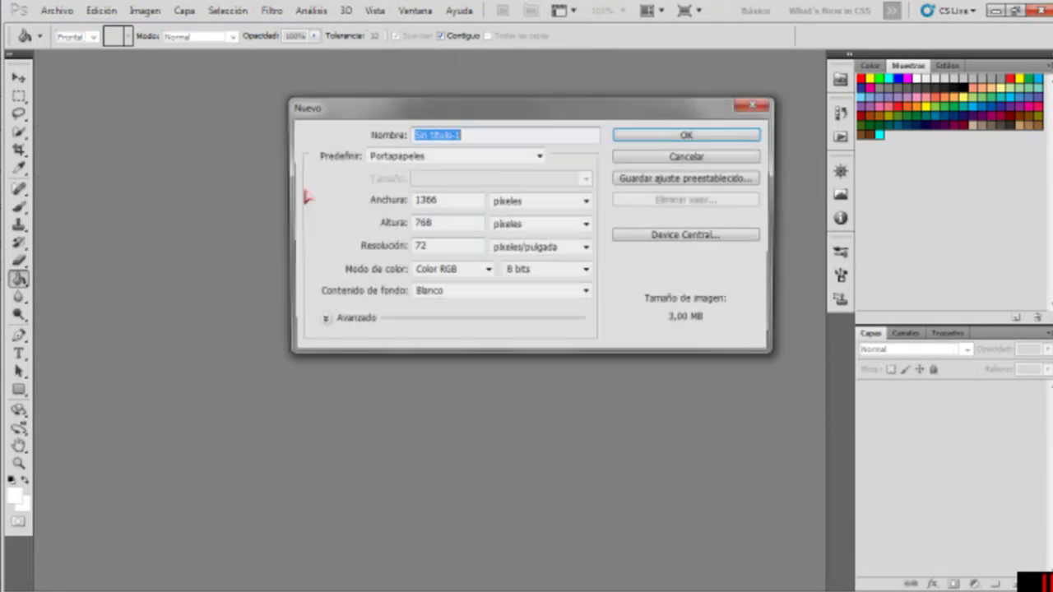
pyautogui.click(704, 137)
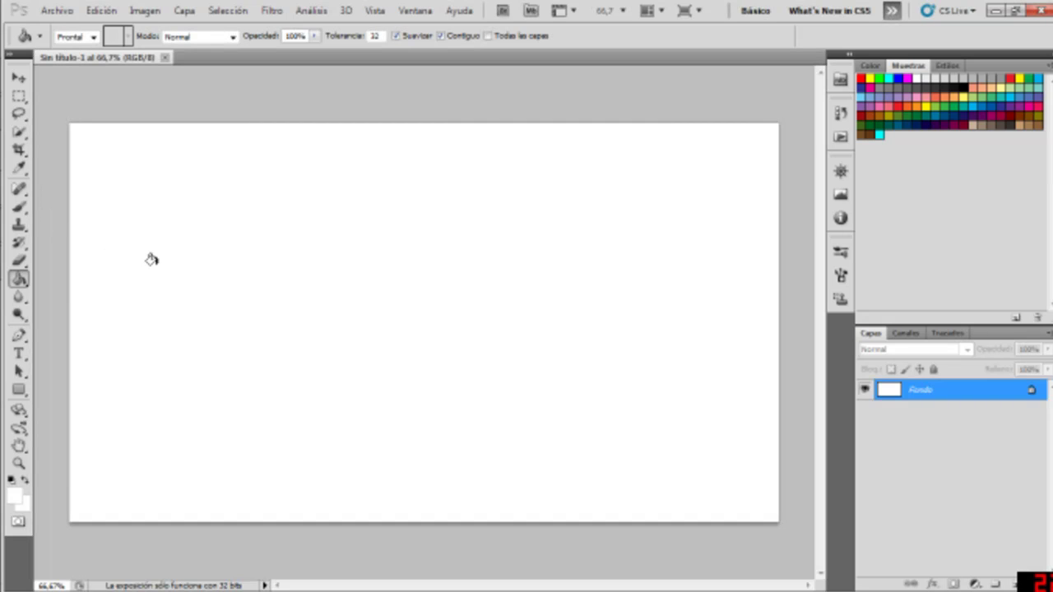
# On a new layer, draw an elliptical circle selection and fill it with black
pyautogui.click(1013, 583)
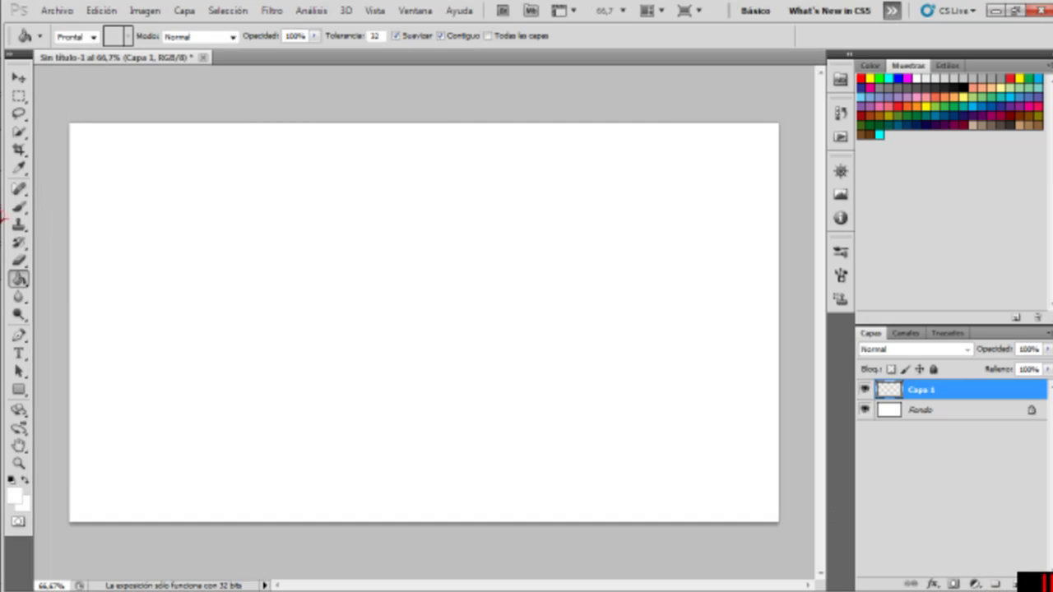
pyautogui.rightClick(18, 96)
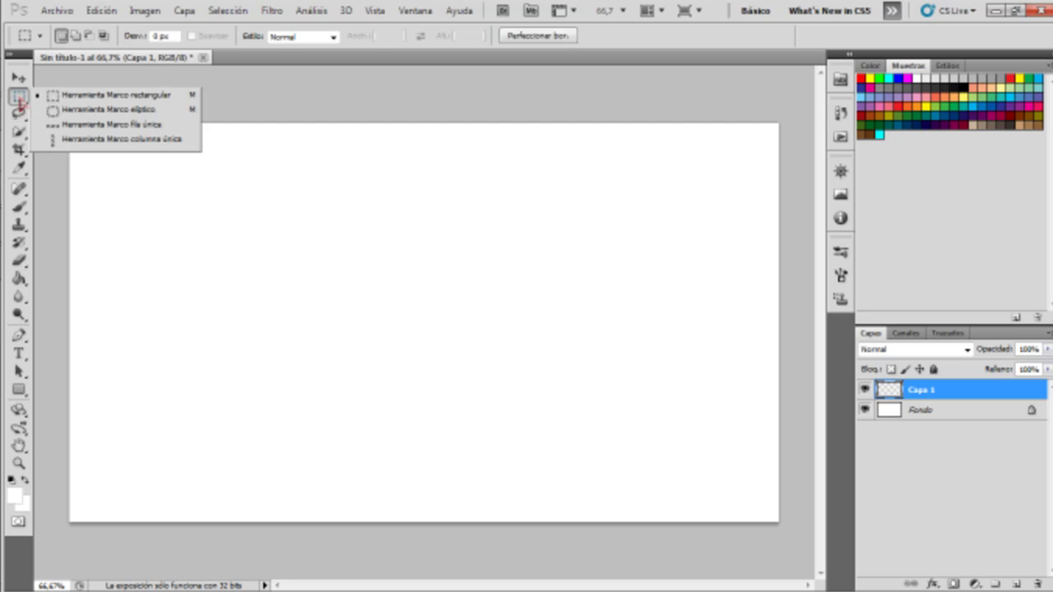
pyautogui.click(74, 110)
pyautogui.moveTo(458, 360); pyautogui.dragTo(563, 480)
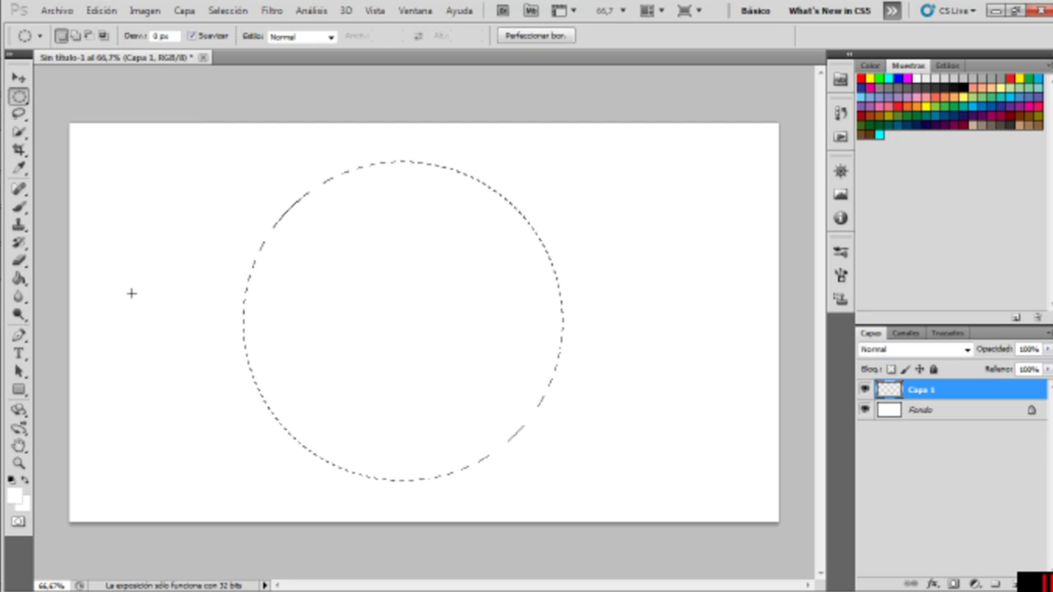
pyautogui.click(972, 78)
pyautogui.click(18, 279)
pyautogui.click(460, 255)
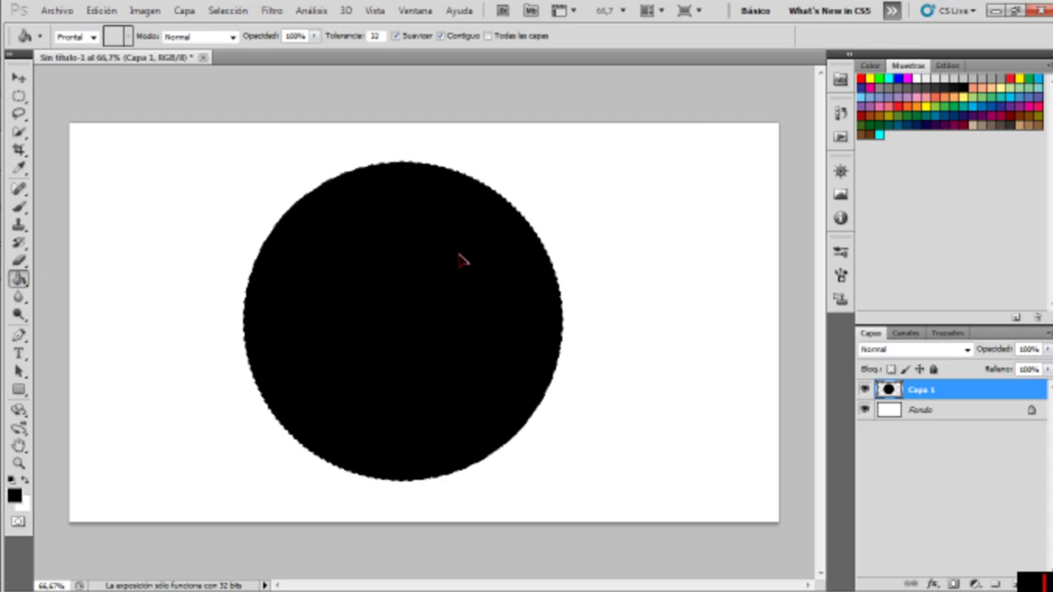
# Nudge the black circle toward the canvas centre and enlarge it slightly
pyautogui.press('v')
pyautogui.moveTo(377, 258)
pyautogui.mouseDown()
pyautogui.moveTo(394, 259)
pyautogui.moveTo(383, 254)
pyautogui.mouseUp()
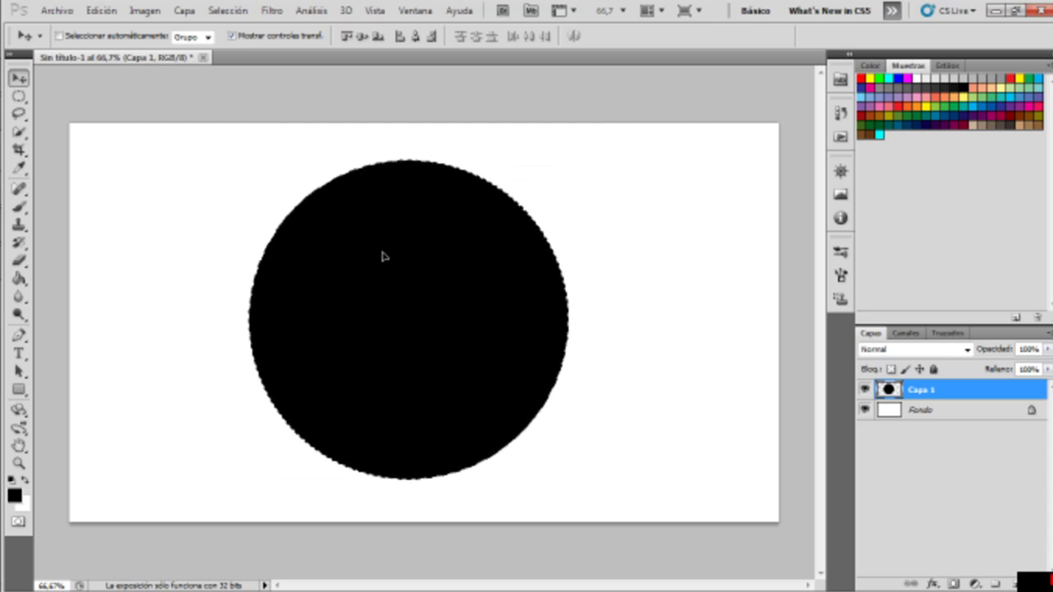
pyautogui.moveTo(579, 486); pyautogui.dragTo(581, 494)
pyautogui.click(784, 37)
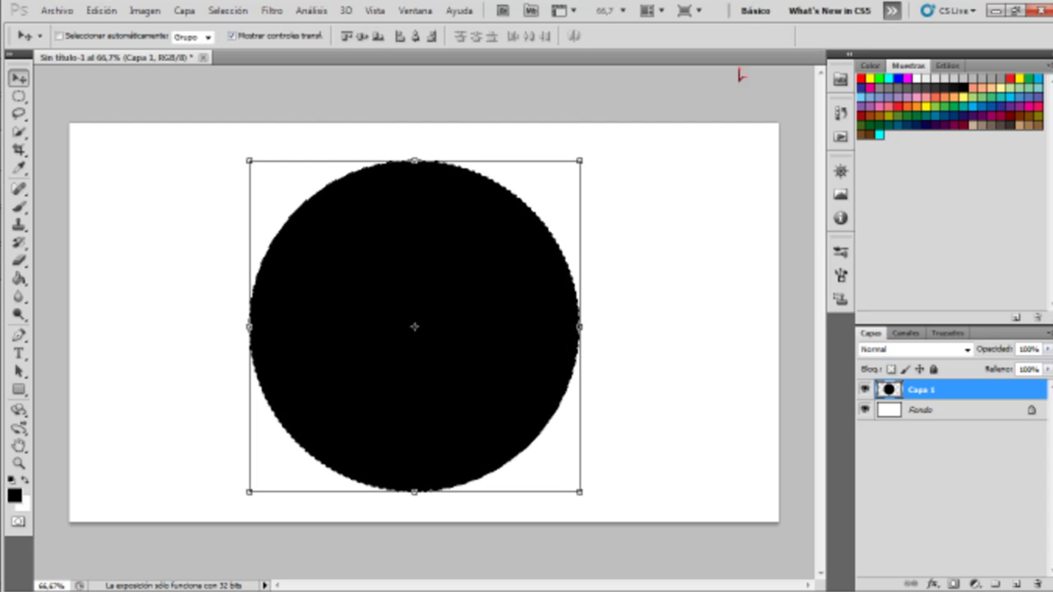
pyautogui.click(18, 95)
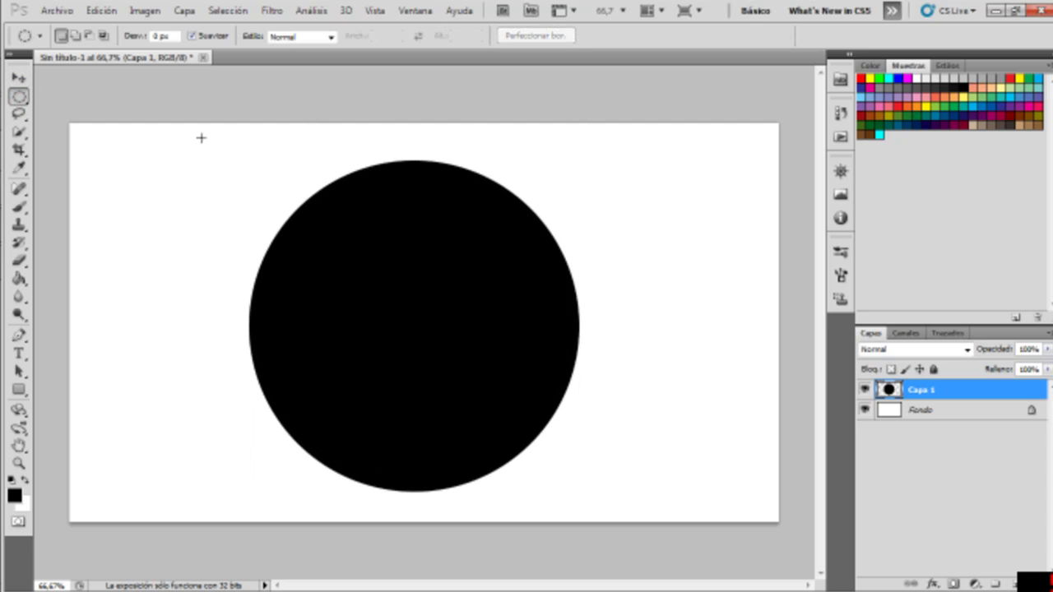
# On new layer Capa 2, fill a top ellipse with a gradient, light at top fading dark
pyautogui.click(1016, 583)
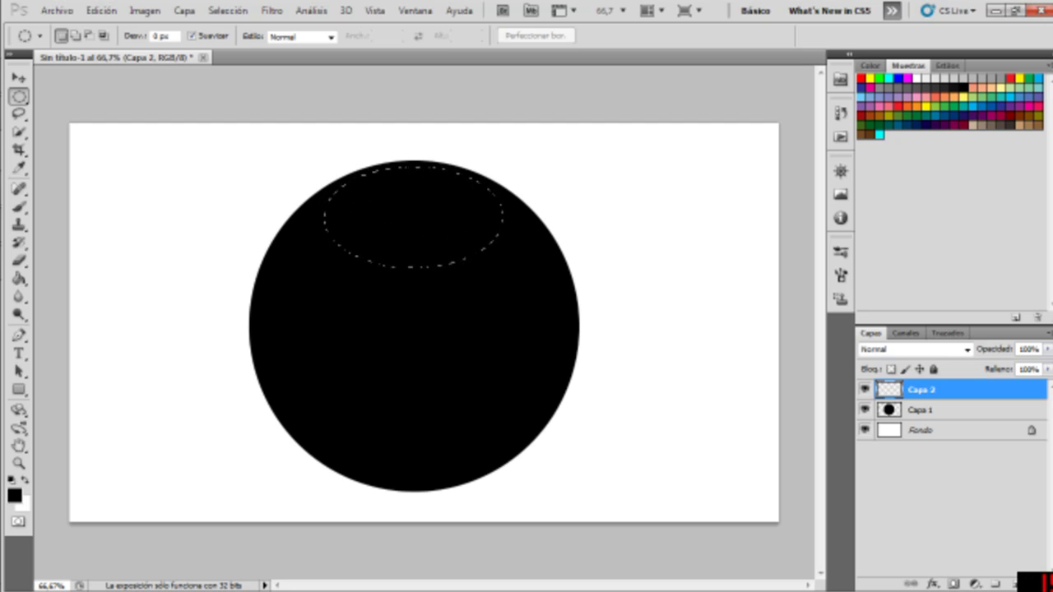
pyautogui.moveTo(324, 167); pyautogui.dragTo(503, 263)
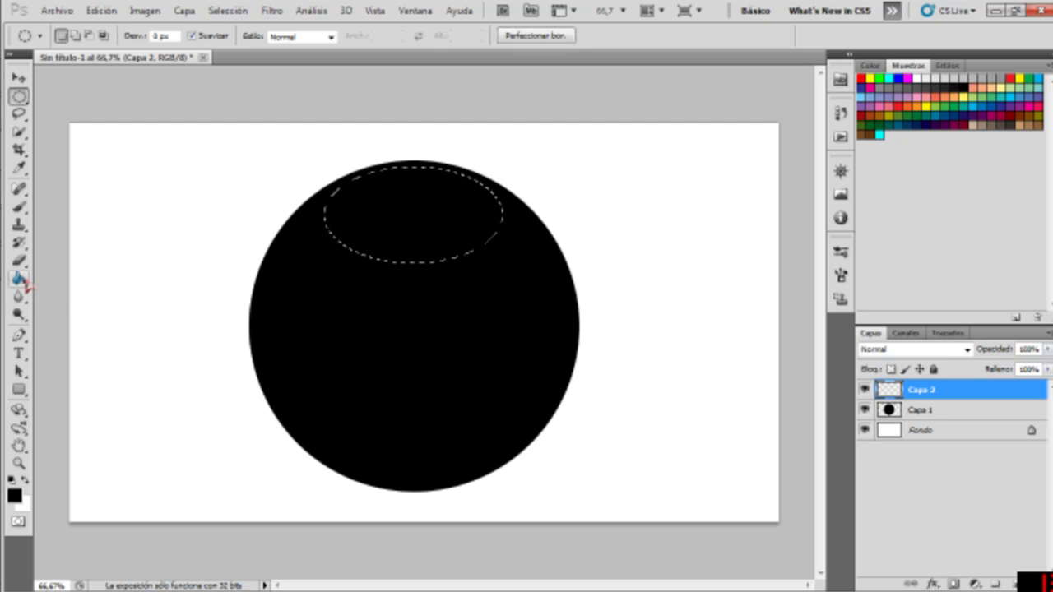
pyautogui.click(18, 278)
pyautogui.click(66, 279)
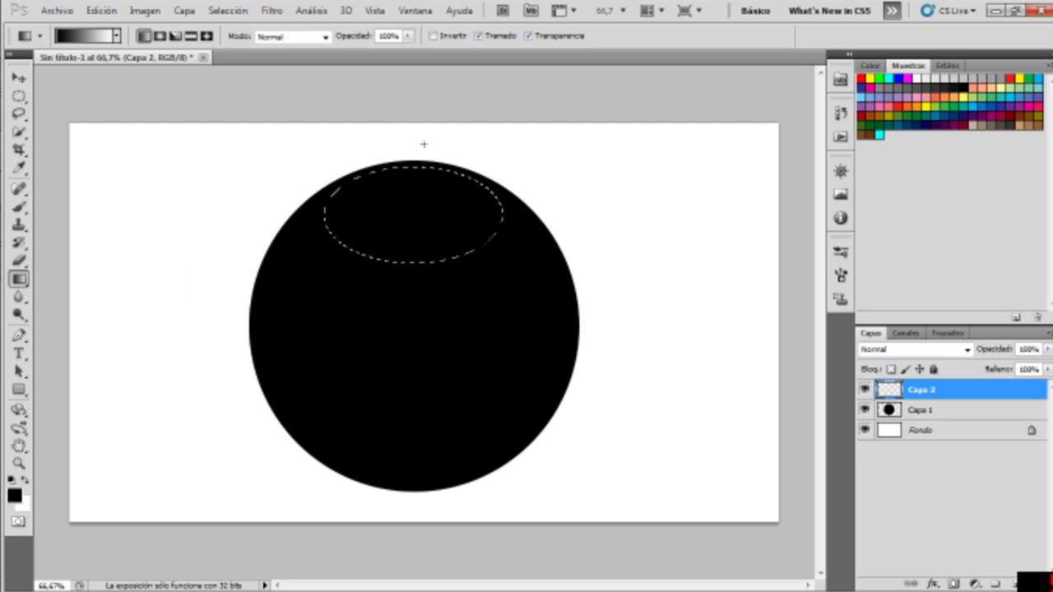
pyautogui.moveTo(406, 250); pyautogui.dragTo(412, 305)
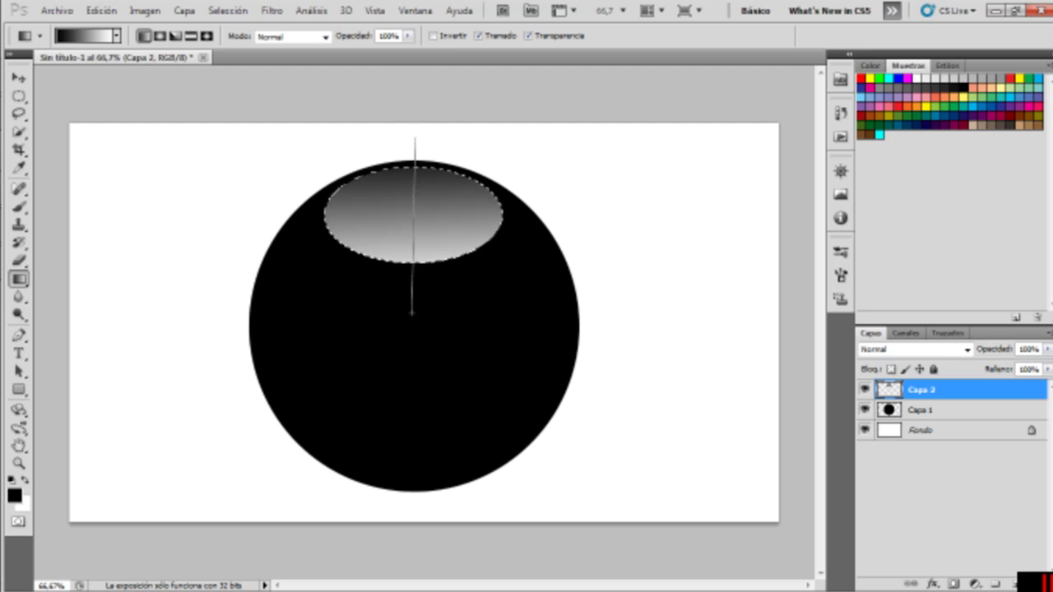
pyautogui.moveTo(415, 139); pyautogui.dragTo(409, 133)
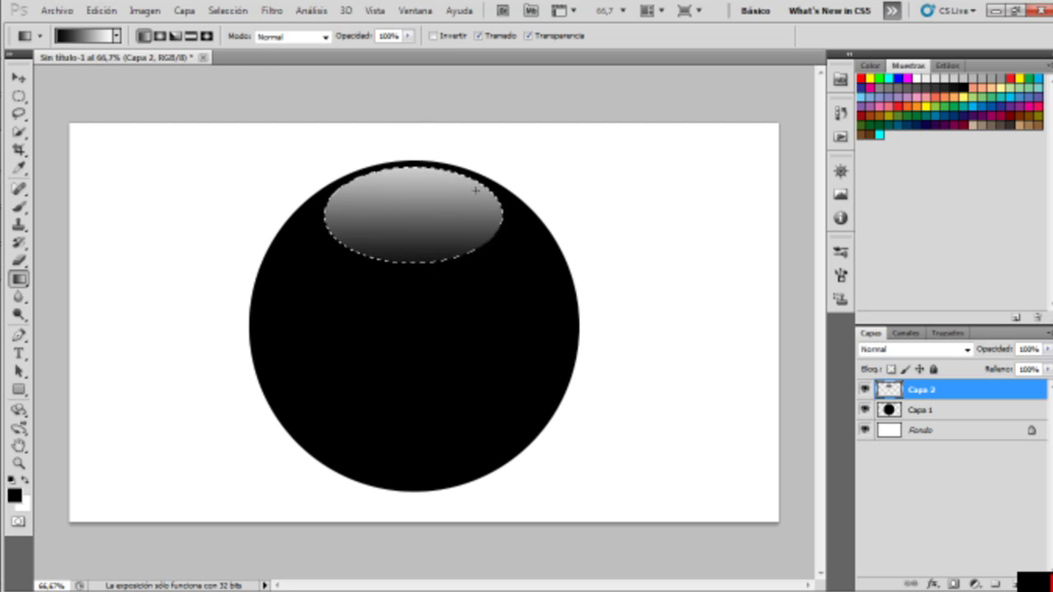
# Duplicate the highlight layer, rotate the copy 180° and move it to the circle's bottom
pyautogui.press('v')
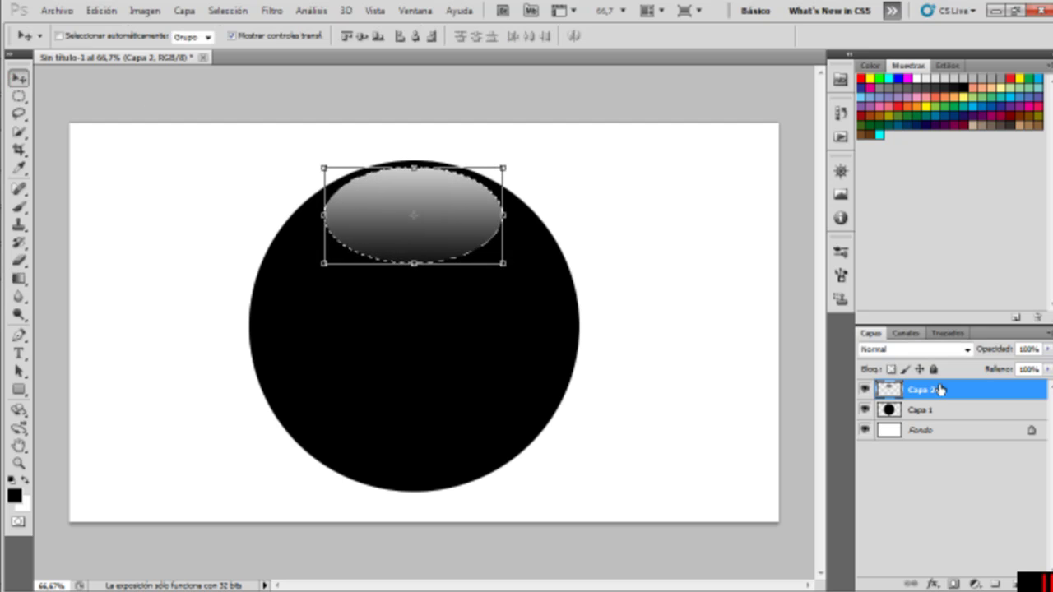
pyautogui.rightClick(940, 389)
pyautogui.click(904, 71)
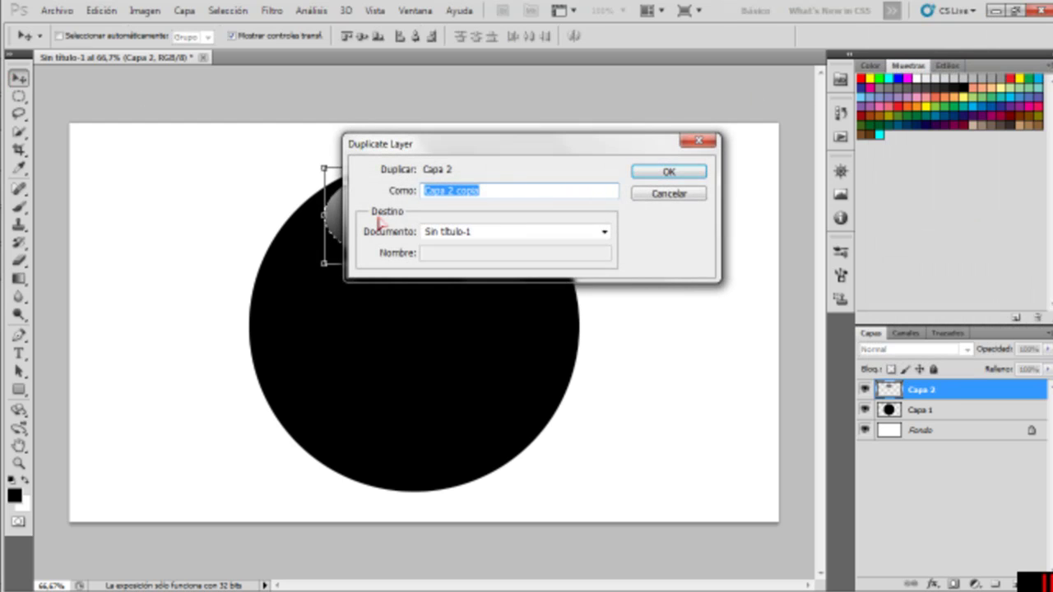
pyautogui.click(683, 176)
pyautogui.rightClick(414, 220)
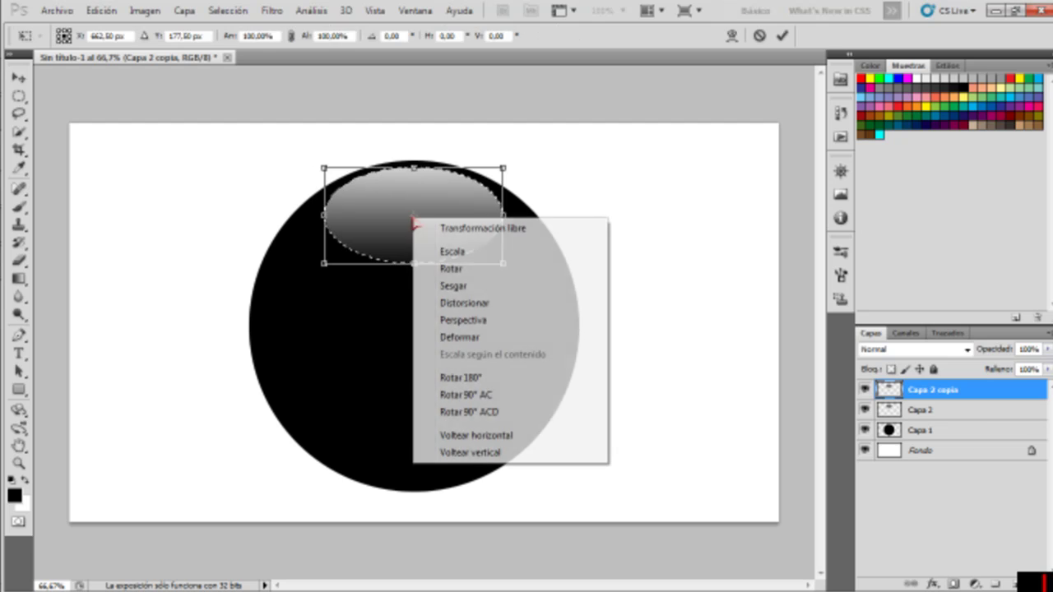
pyautogui.click(500, 376)
pyautogui.moveTo(413, 216); pyautogui.dragTo(414, 429)
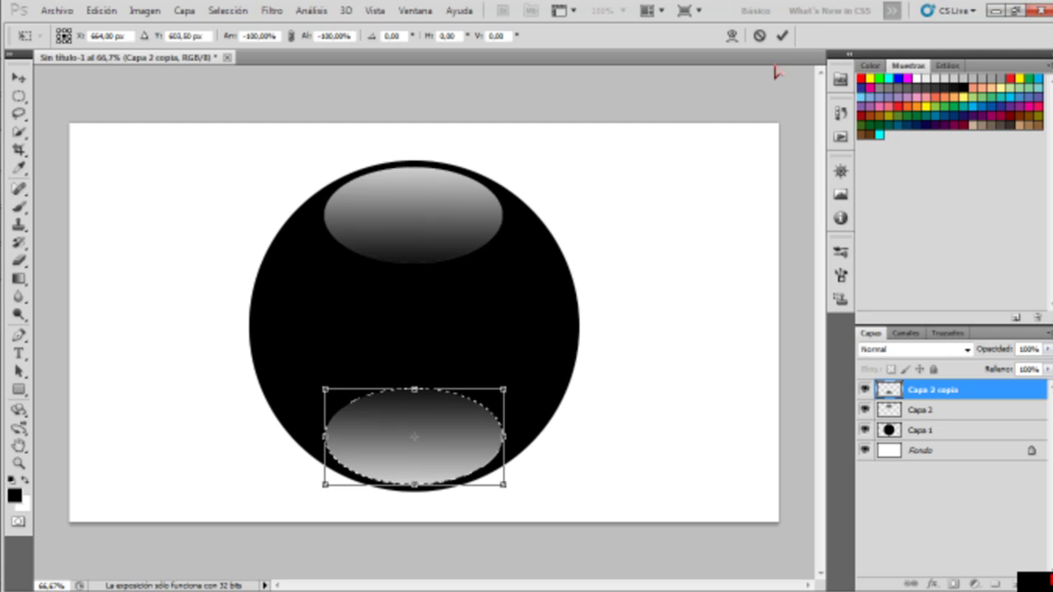
pyautogui.click(782, 35)
pyautogui.click(271, 10)
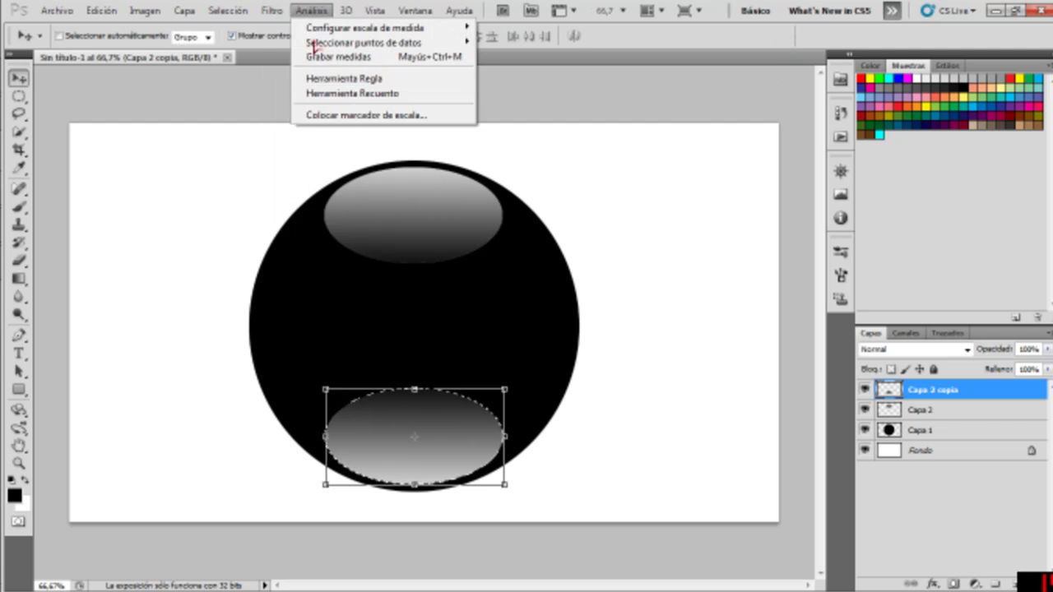
pyautogui.moveTo(295, 167)
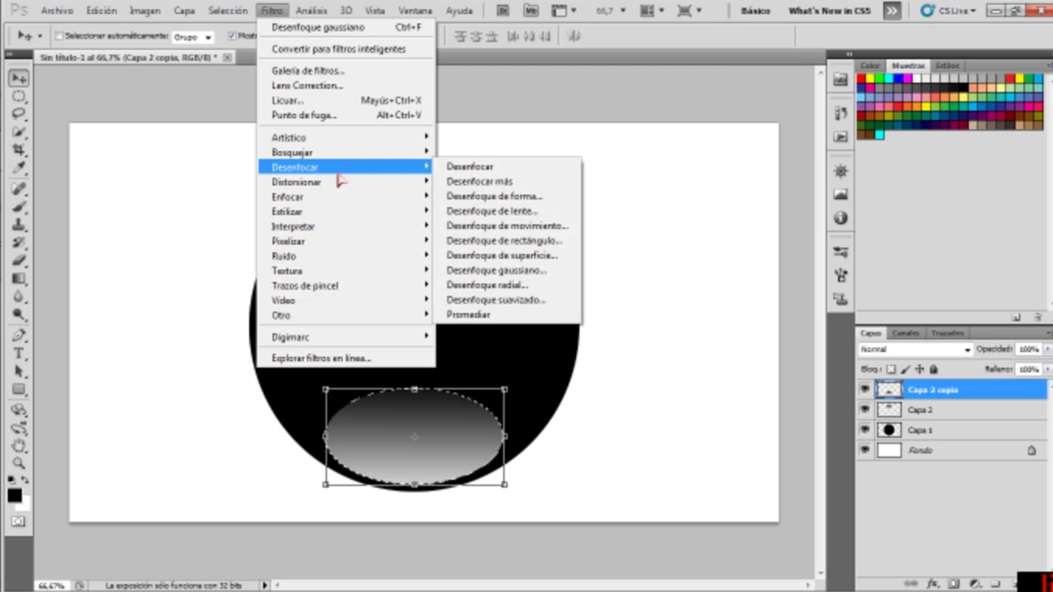
# Apply a Gaussian blur to the lower highlight ellipse and deselect
pyautogui.click(534, 269)
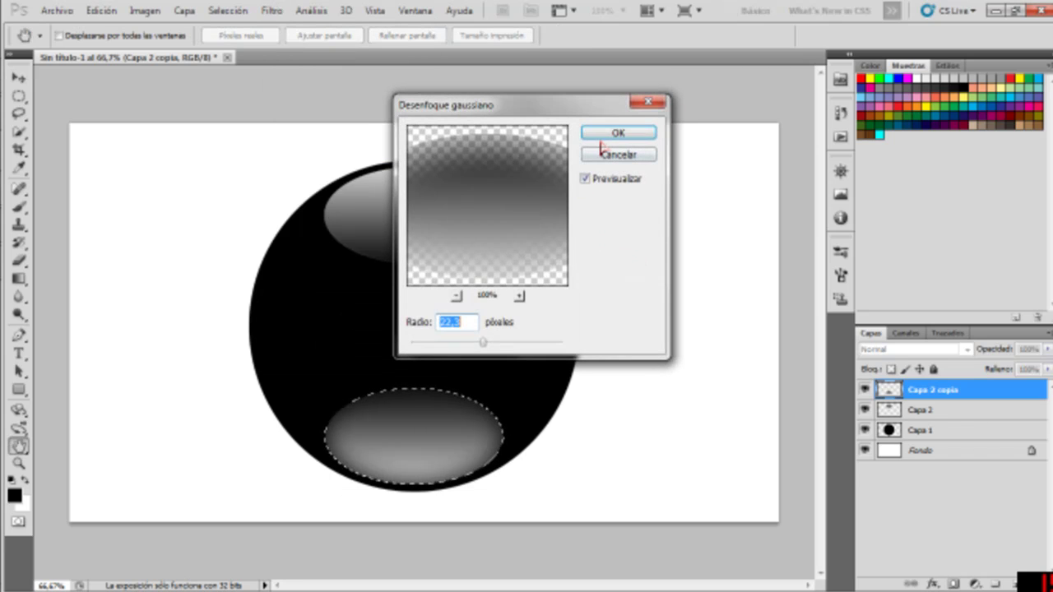
pyautogui.click(647, 104)
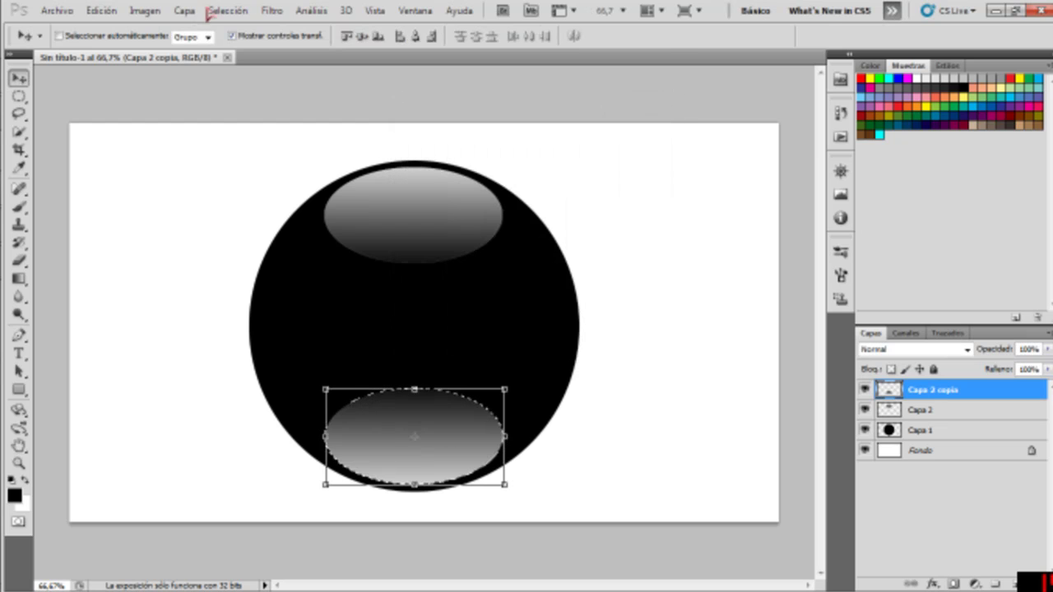
pyautogui.click(184, 10)
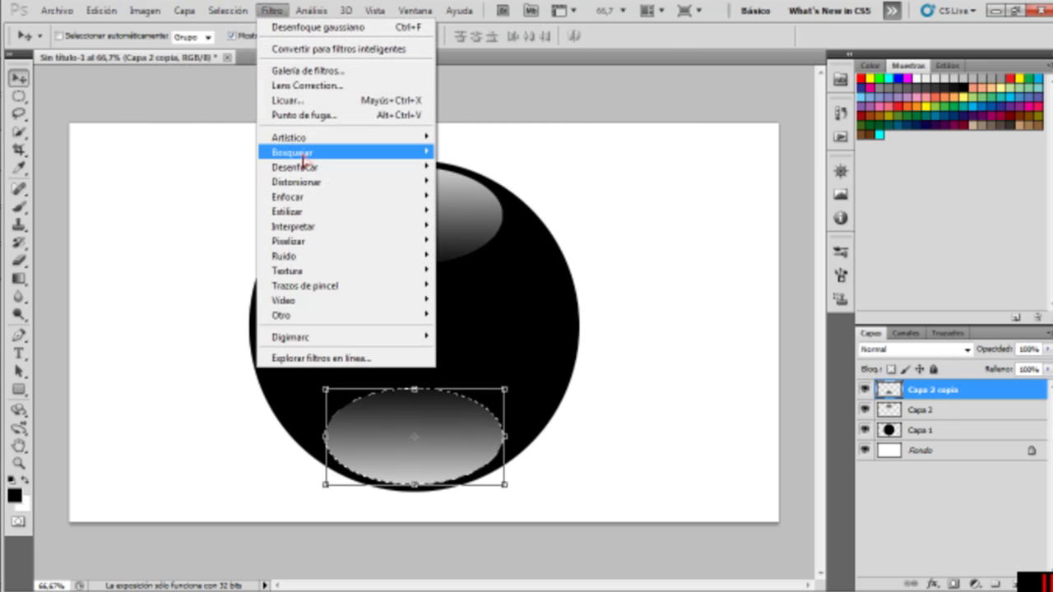
pyautogui.moveTo(296, 167)
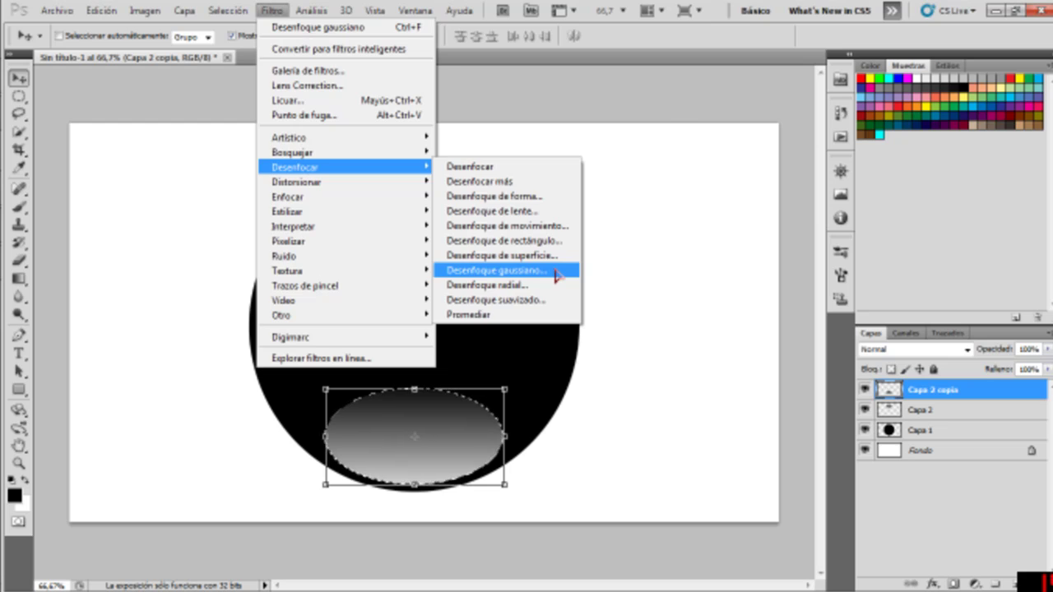
pyautogui.click(557, 273)
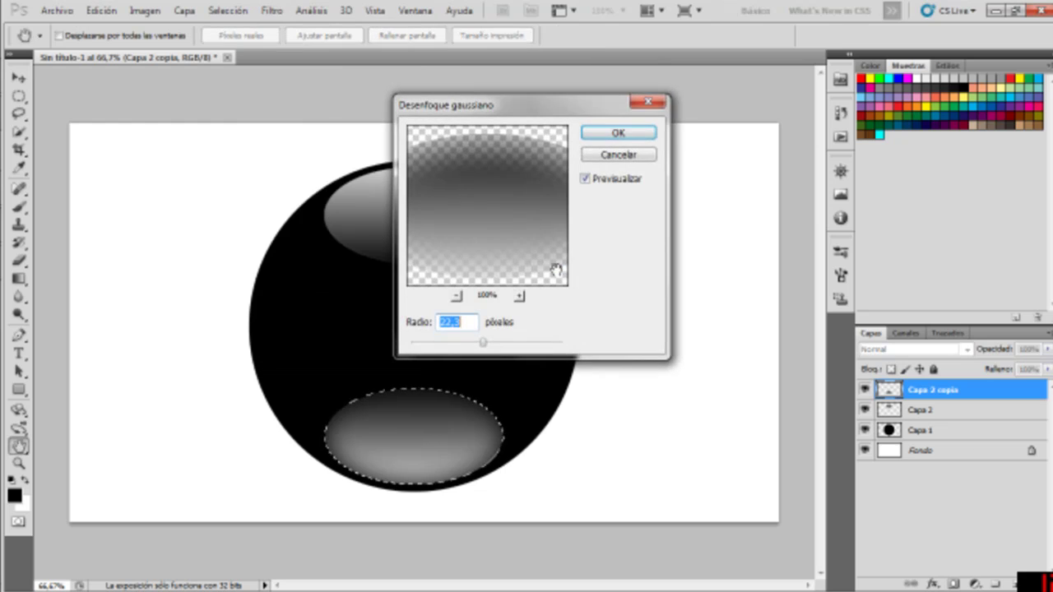
pyautogui.click(616, 132)
pyautogui.press('v')
pyautogui.click(19, 96)
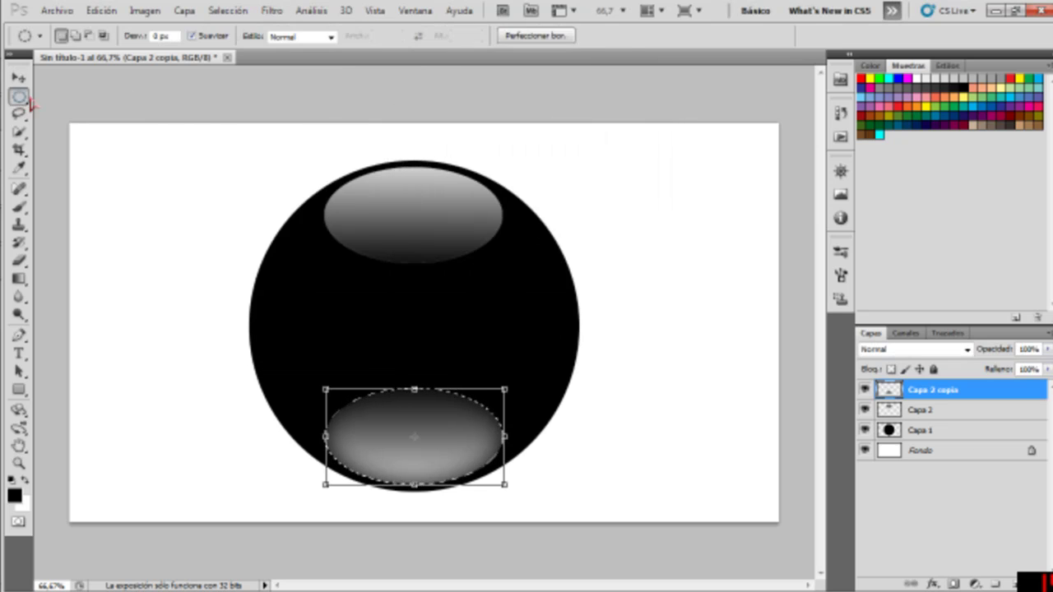
pyautogui.hotkey('ctrl', 'd')
# Blur the lower highlight again with a second Gaussian blur pass
pyautogui.click(18, 78)
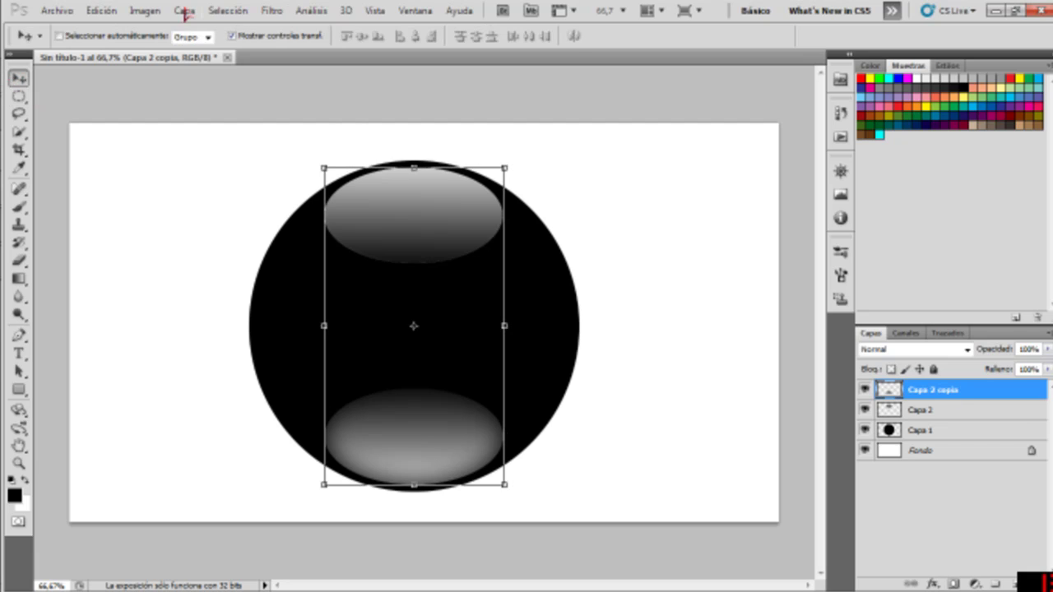
pyautogui.click(145, 11)
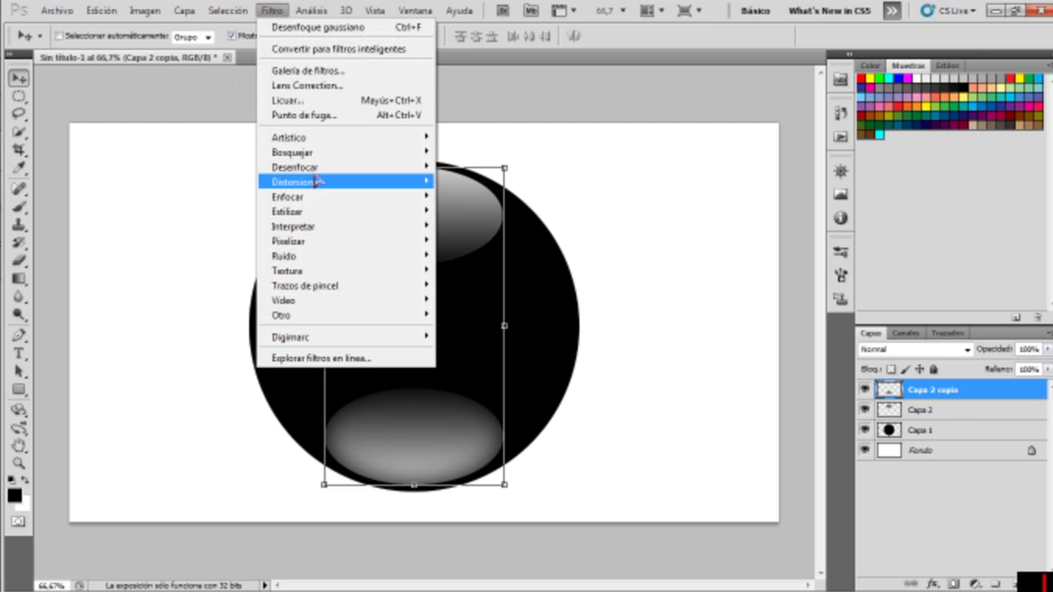
pyautogui.moveTo(295, 167)
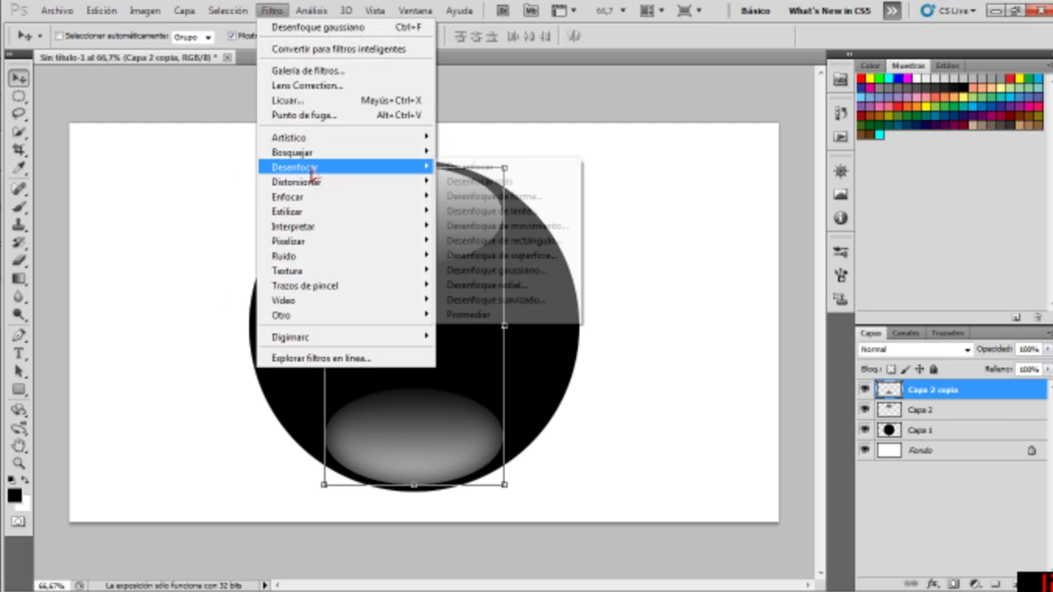
pyautogui.click(550, 272)
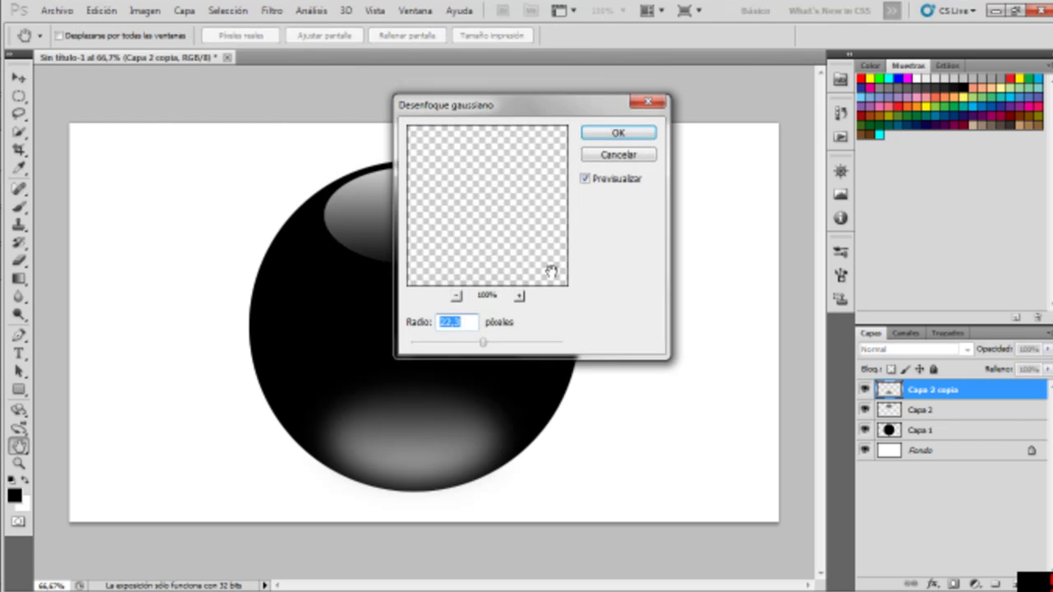
pyautogui.click(618, 134)
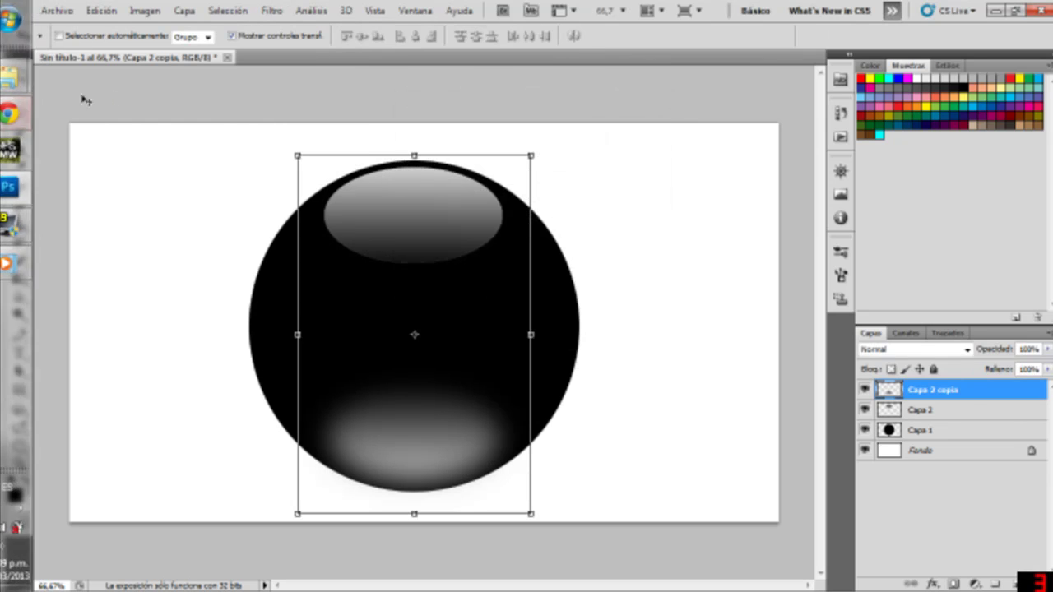
pyautogui.click(19, 97)
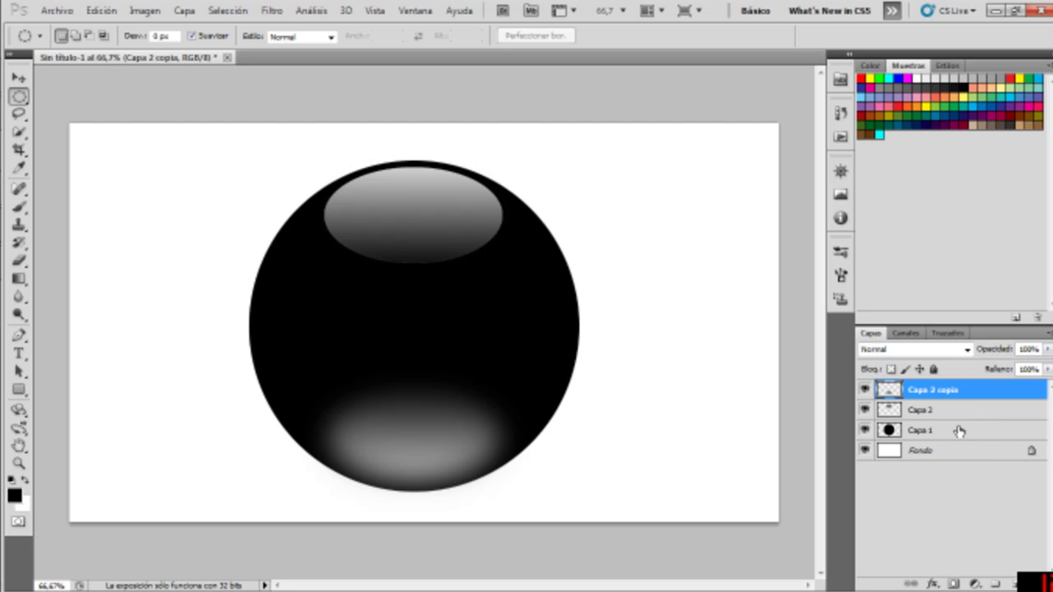
# Type 'Esteban' in white 72 pt on a new layer over the sphere
pyautogui.click(1016, 584)
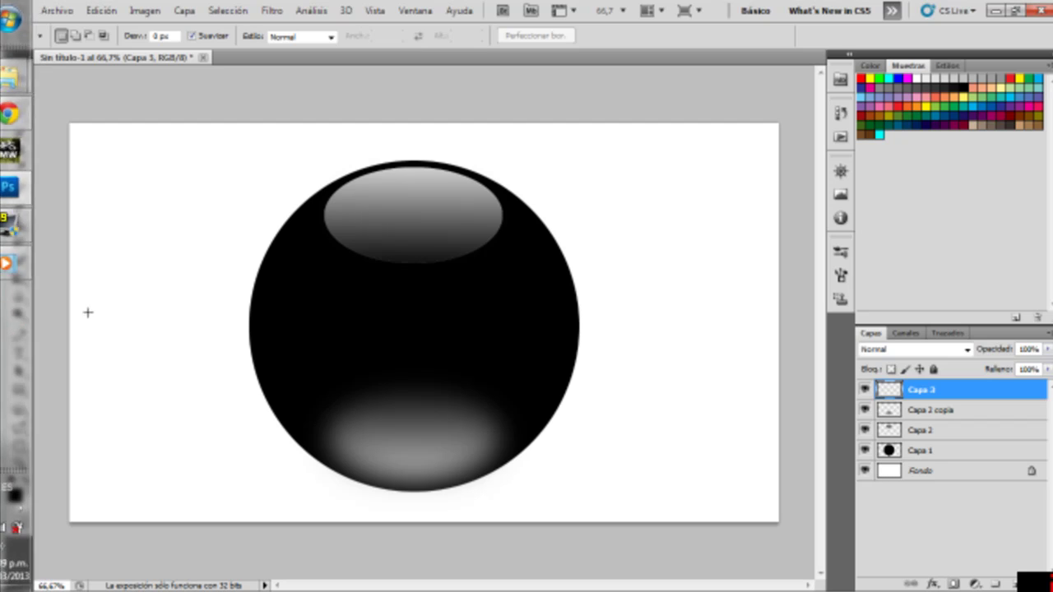
pyautogui.click(20, 353)
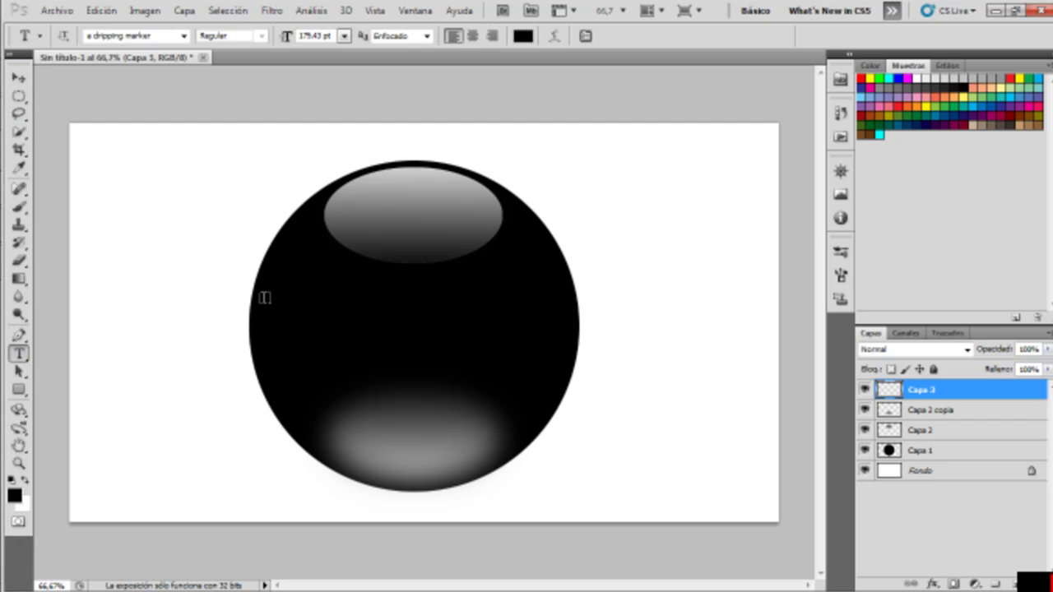
pyautogui.click(332, 321)
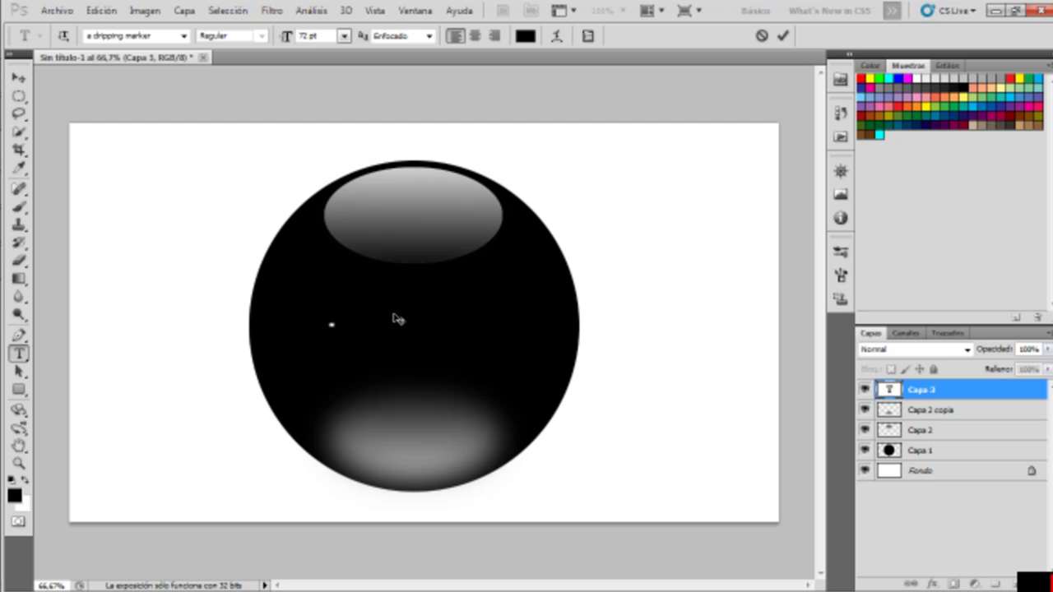
pyautogui.click(526, 36)
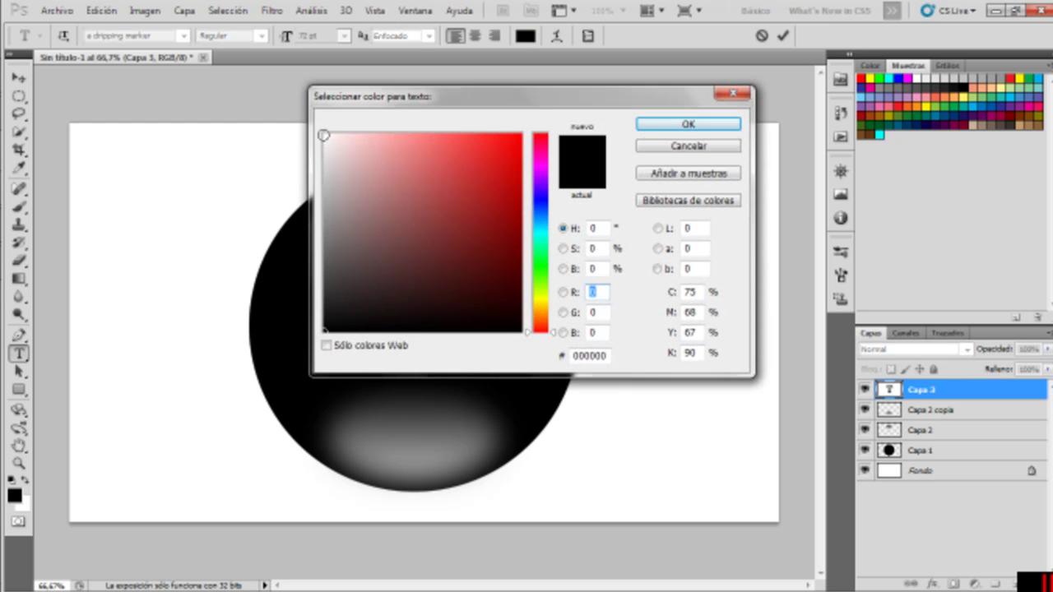
pyautogui.click(327, 135)
pyautogui.click(683, 124)
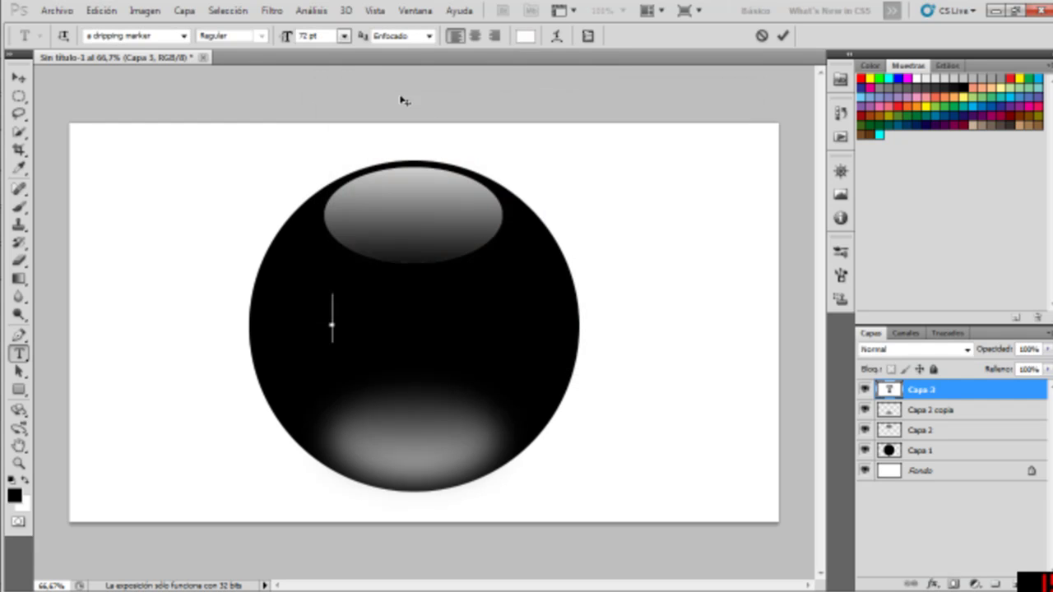
pyautogui.click(344, 36)
pyautogui.click(284, 36)
pyautogui.write('E')
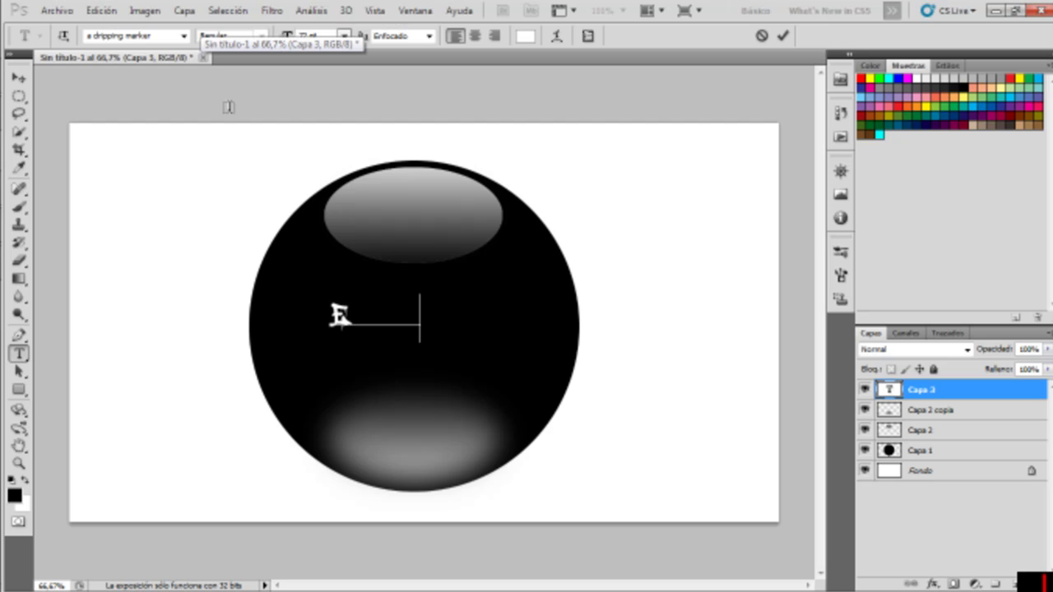
pyautogui.write('steban')
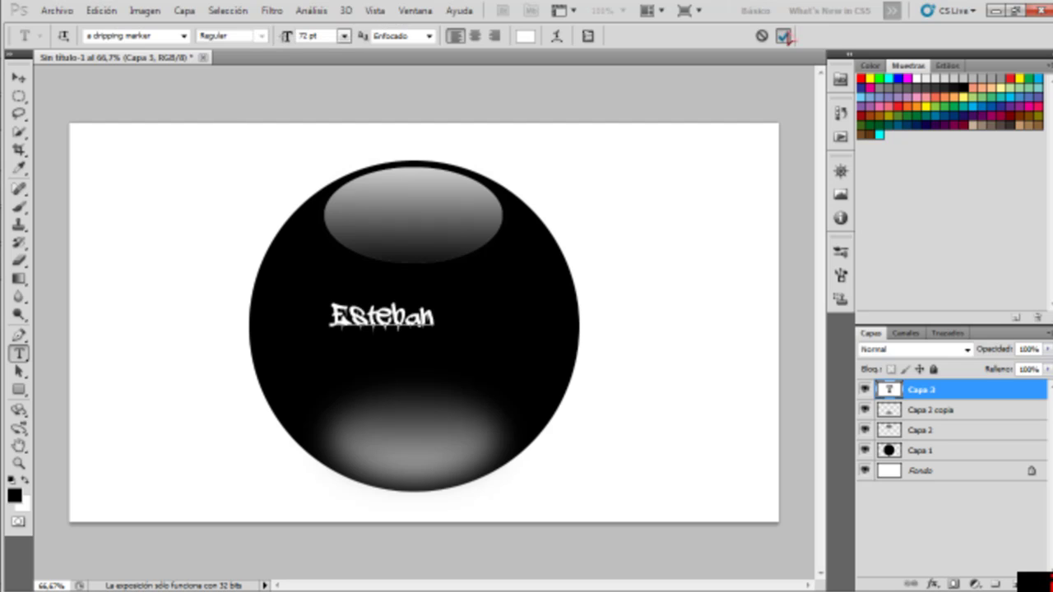
pyautogui.click(783, 35)
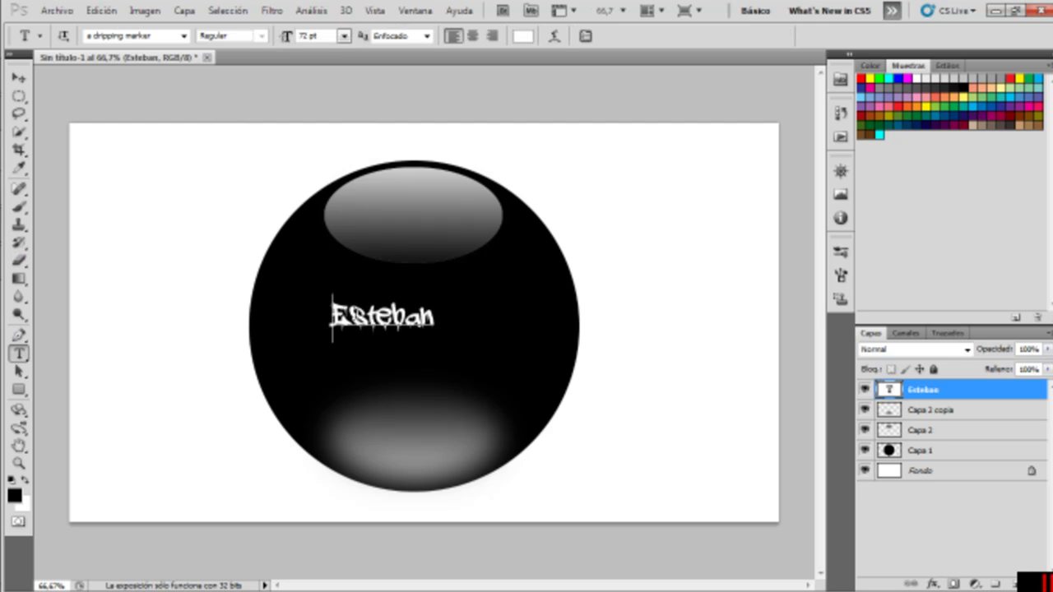
# Warp the Esteban text with the Inflar style
pyautogui.moveTo(332, 317); pyautogui.dragTo(440, 316)
pyautogui.click(556, 36)
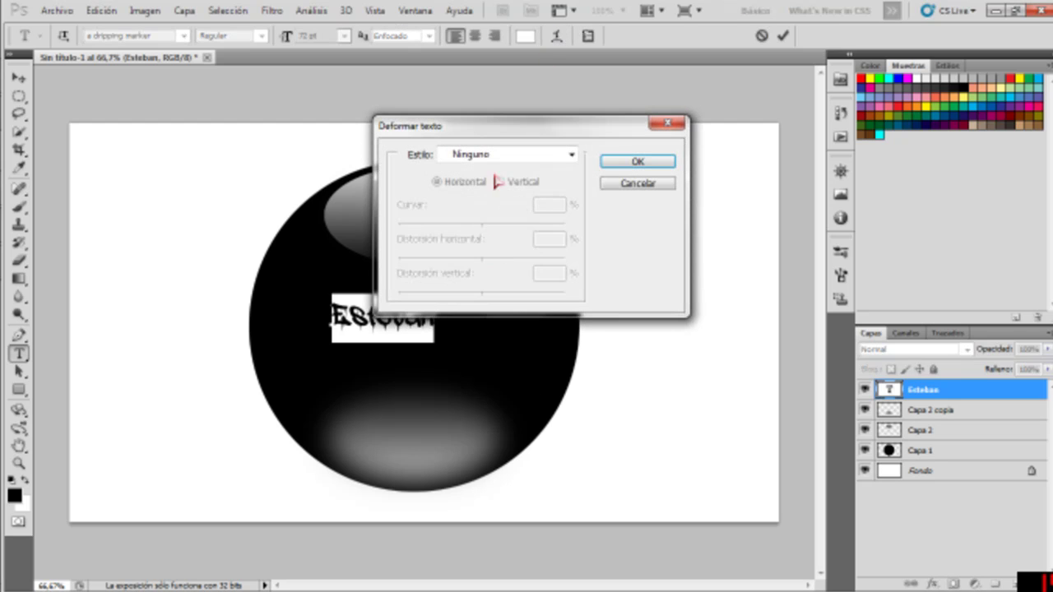
pyautogui.click(508, 156)
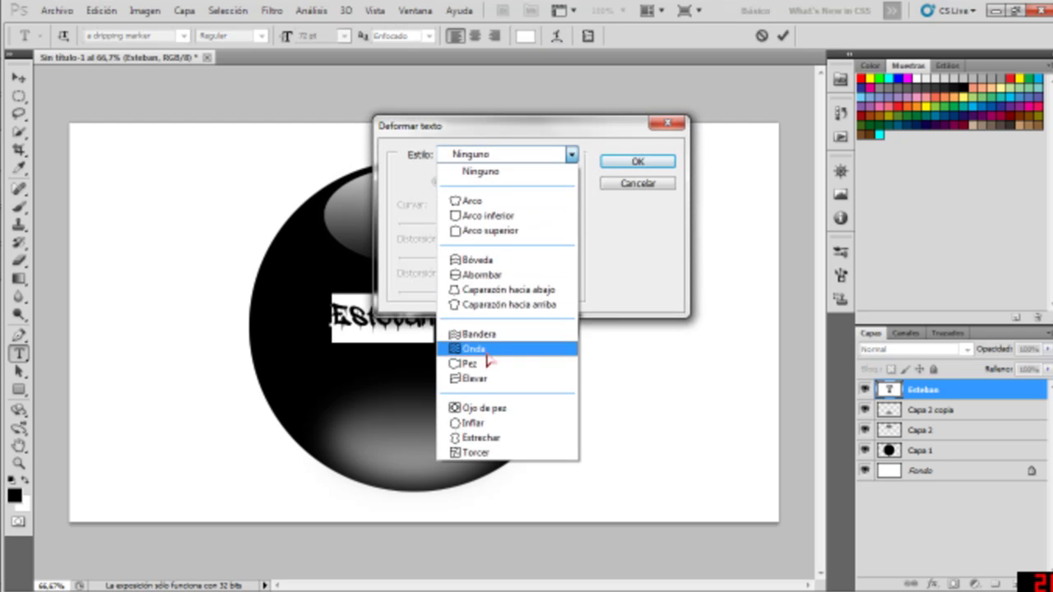
pyautogui.click(485, 422)
pyautogui.click(645, 162)
# Free-transform the Esteban text to about 254% × 314%, centred across the sphere
pyautogui.click(18, 76)
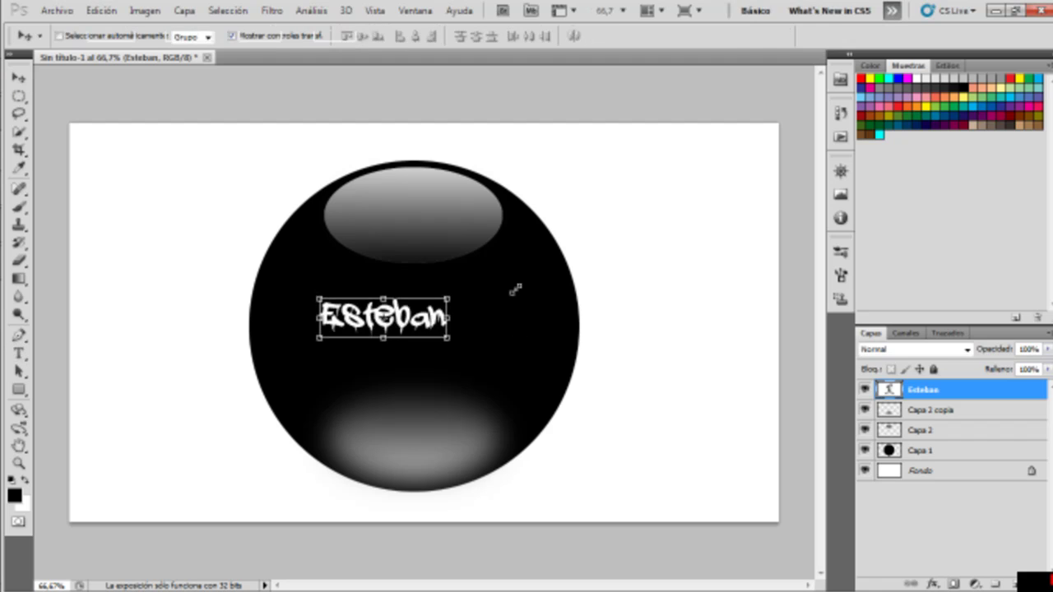
pyautogui.moveTo(326, 345); pyautogui.dragTo(446, 305)
pyautogui.hotkey('ctrl', 't')
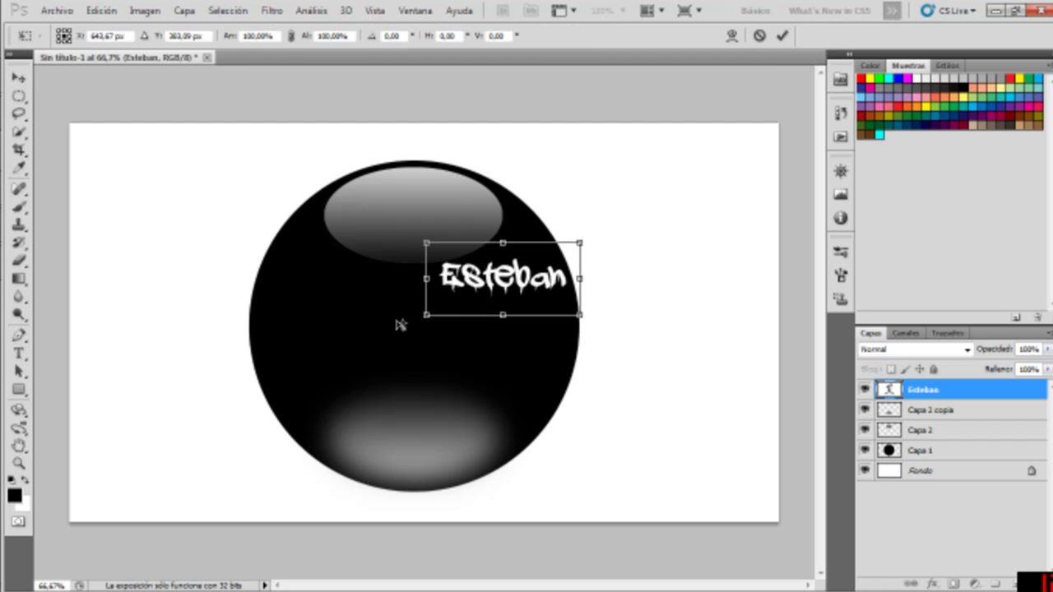
pyautogui.moveTo(503, 279); pyautogui.dragTo(401, 332)
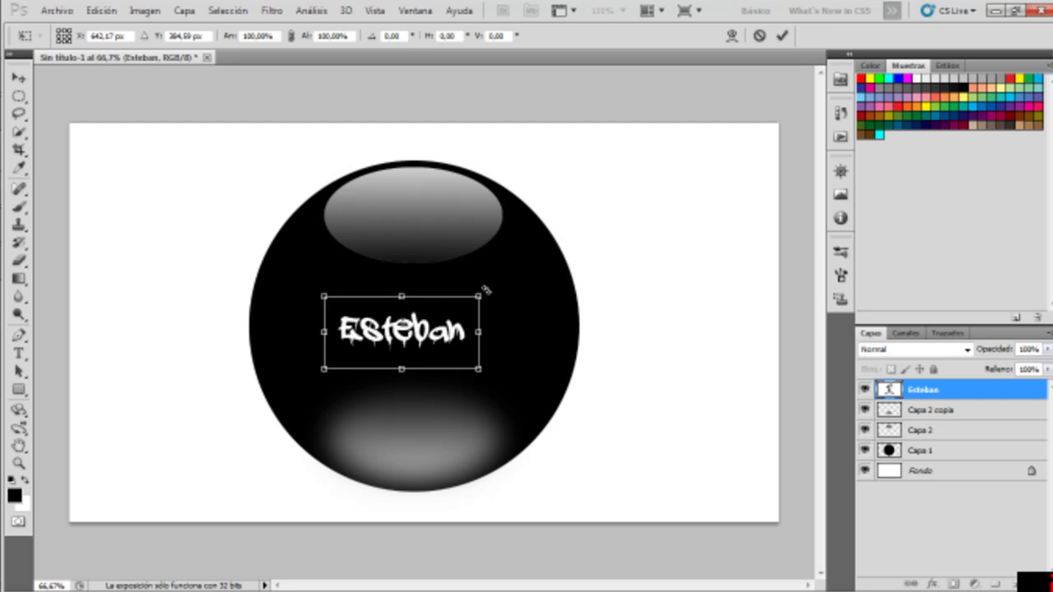
pyautogui.moveTo(479, 296); pyautogui.dragTo(580, 252)
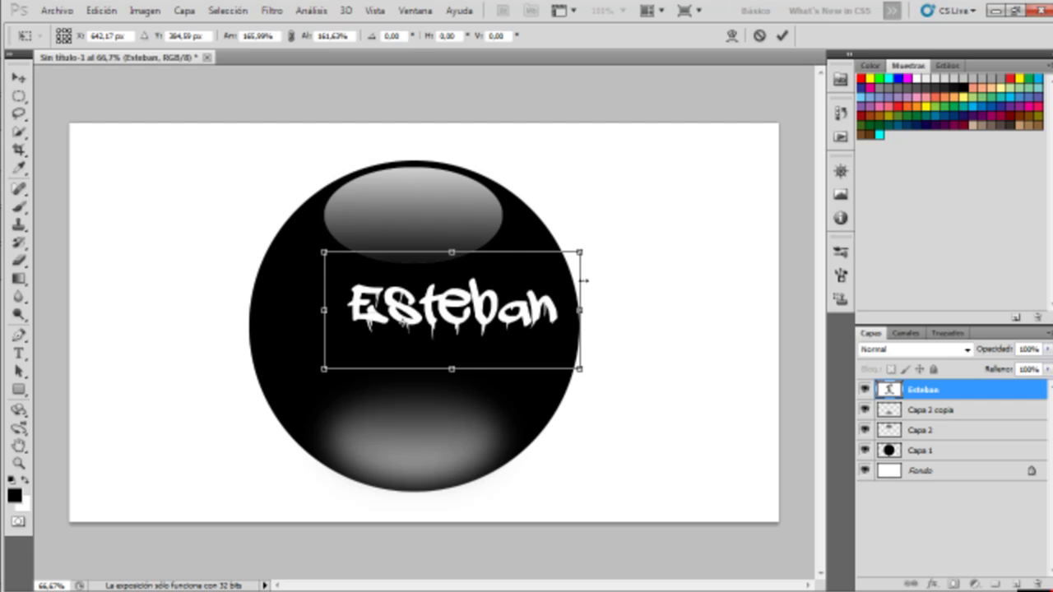
pyautogui.moveTo(324, 368); pyautogui.dragTo(236, 419)
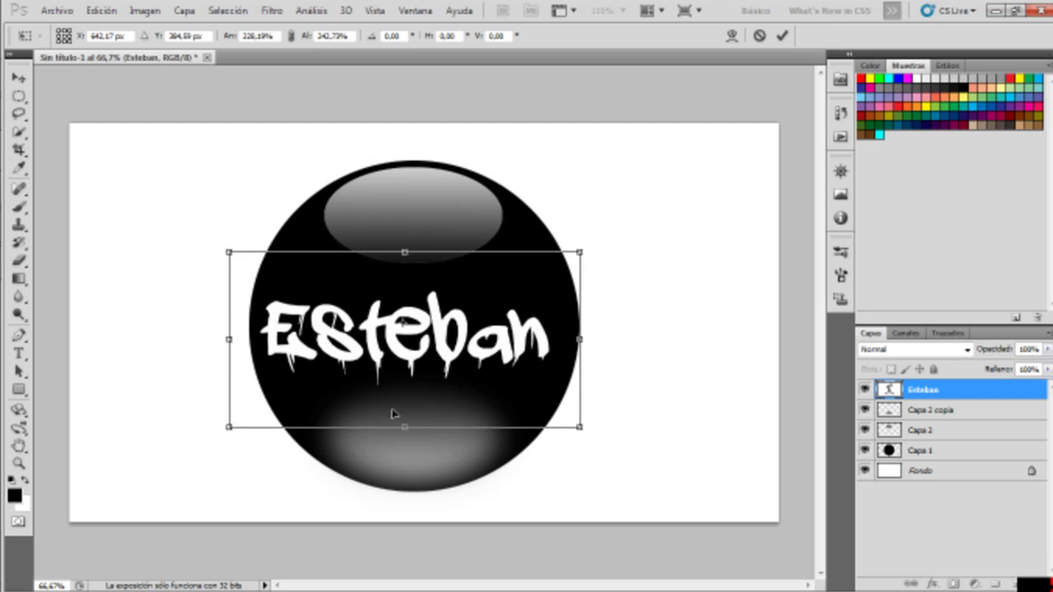
pyautogui.moveTo(403, 427); pyautogui.dragTo(399, 442)
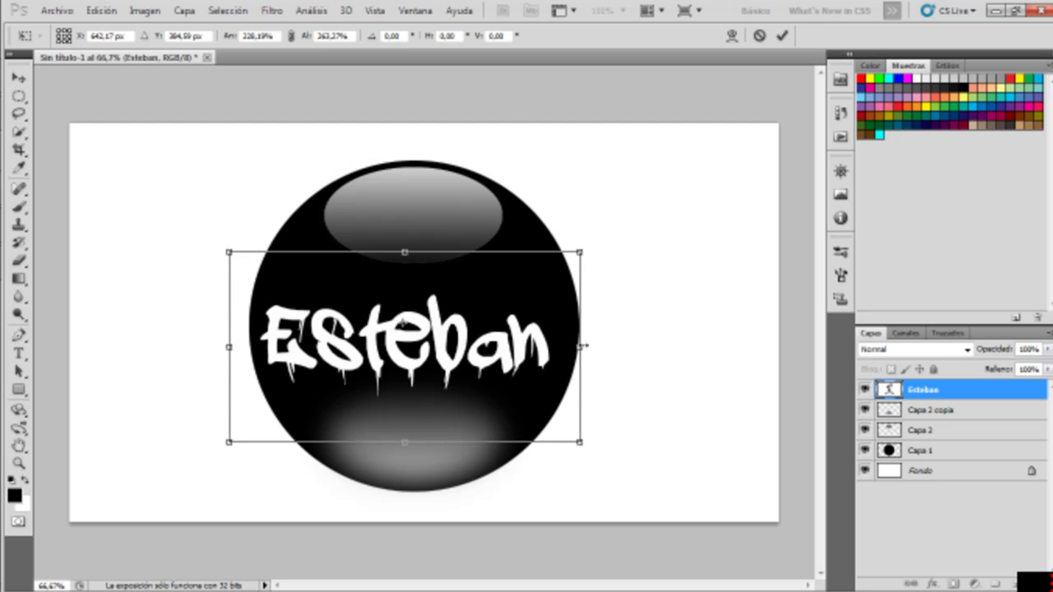
pyautogui.moveTo(580, 346); pyautogui.dragTo(610, 347)
pyautogui.moveTo(419, 252); pyautogui.dragTo(413, 214)
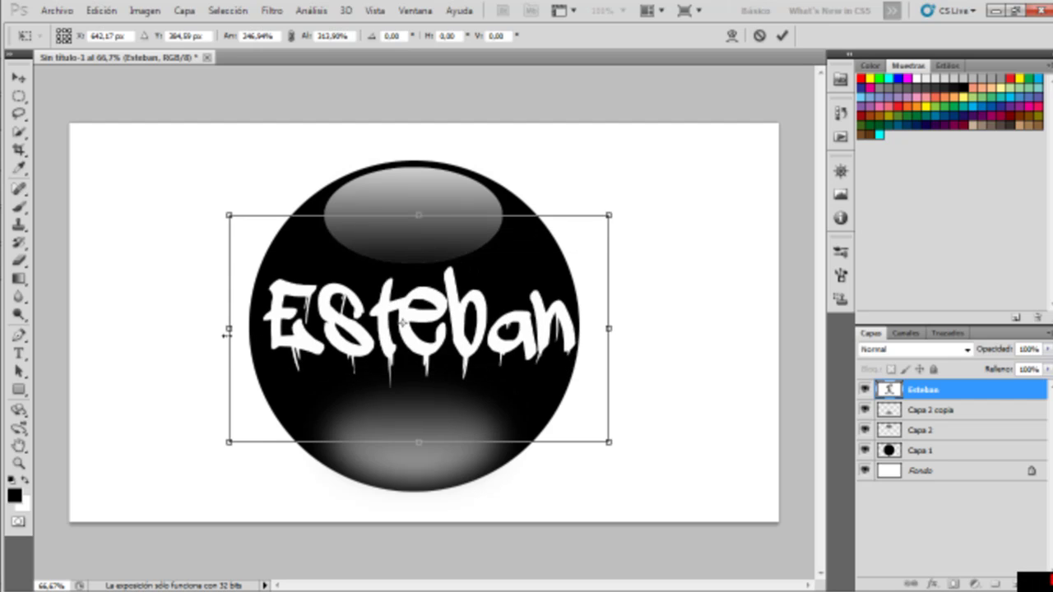
pyautogui.moveTo(227, 334); pyautogui.dragTo(219, 328)
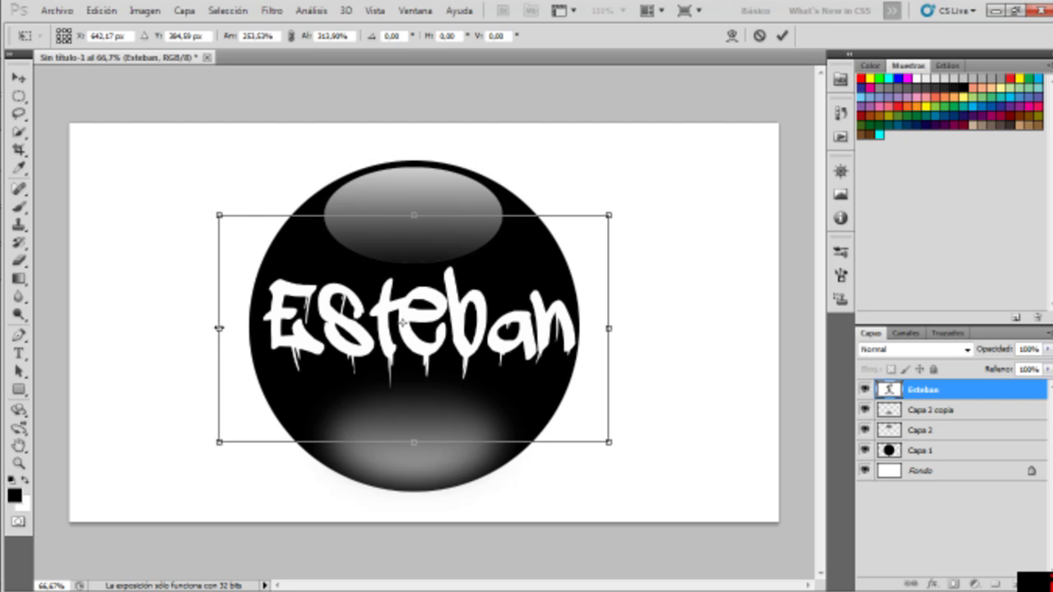
pyautogui.click(782, 35)
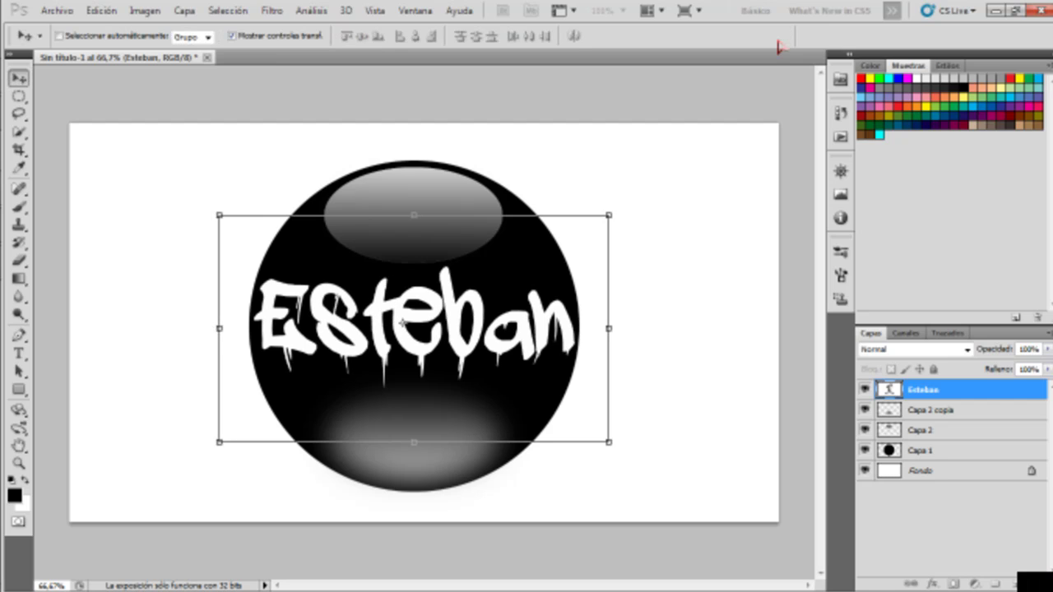
# Select the canvas on the Fondo layer and fill the background solid black
pyautogui.click(1016, 583)
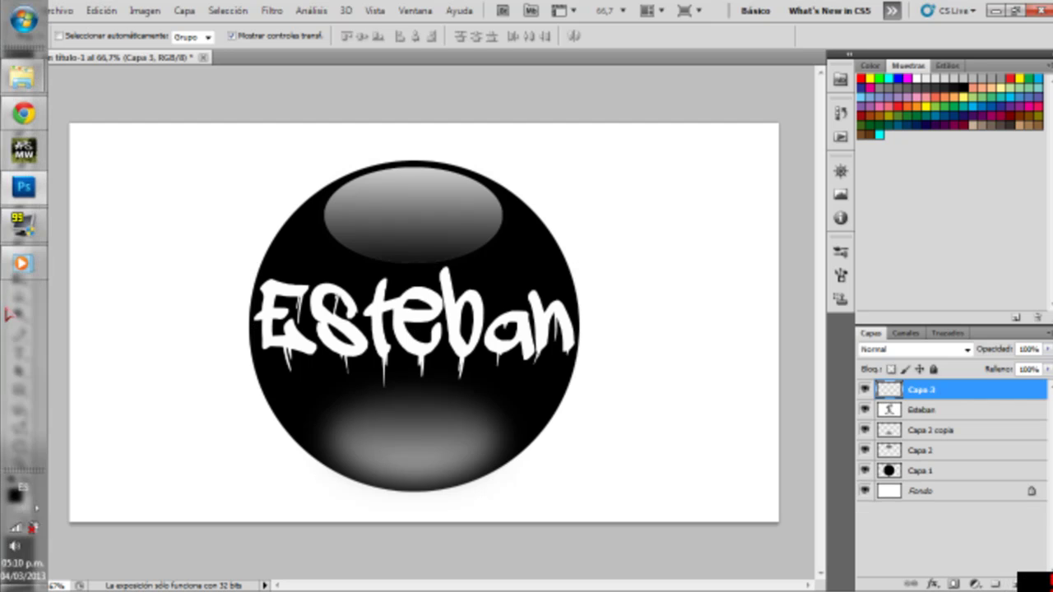
pyautogui.click(954, 491)
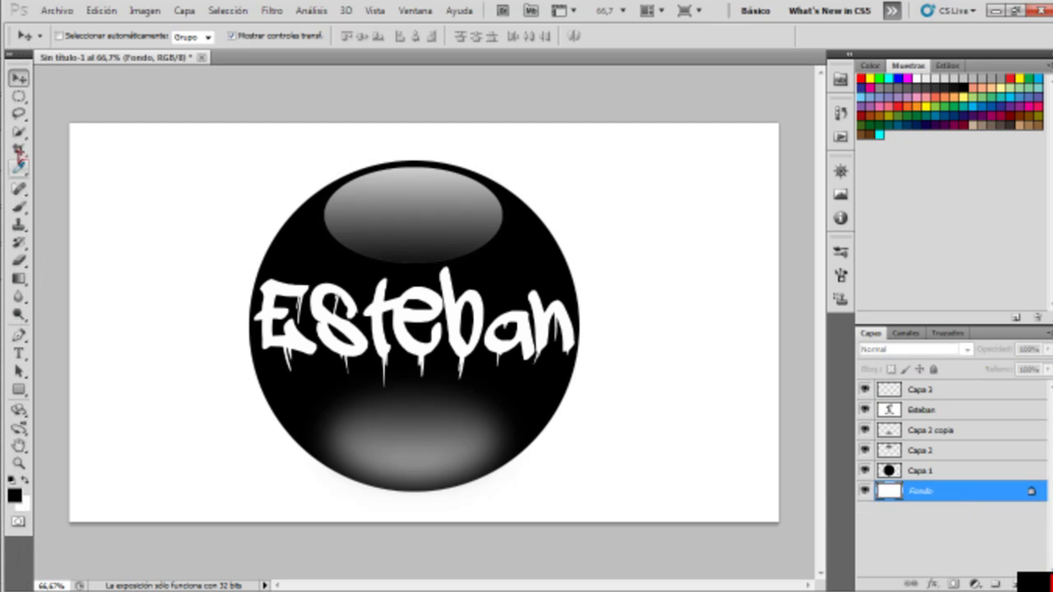
pyautogui.moveTo(18, 96); pyautogui.dragTo(79, 91)
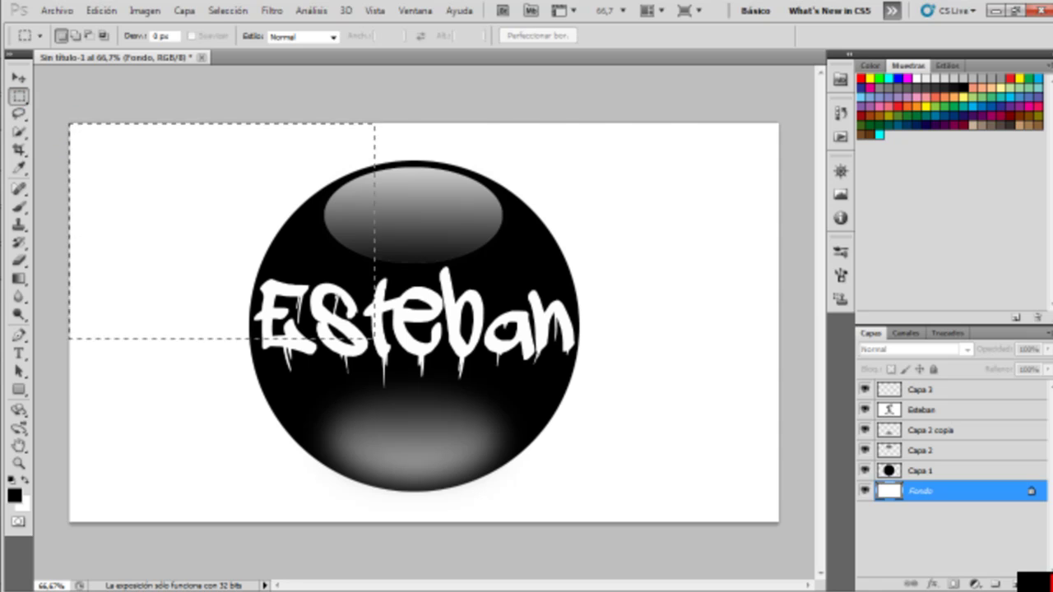
pyautogui.moveTo(375, 338); pyautogui.dragTo(786, 526)
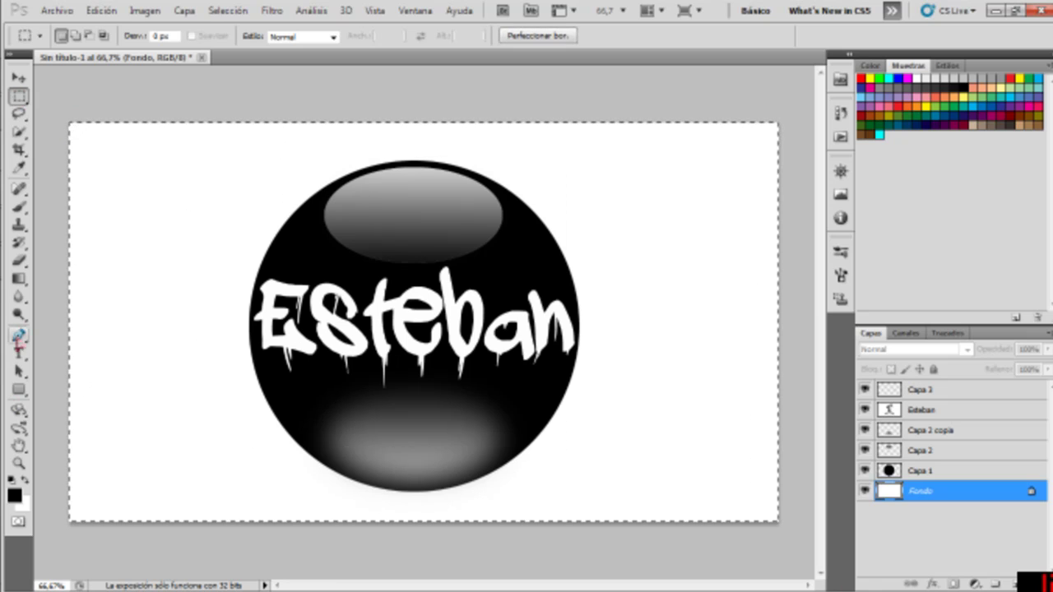
pyautogui.moveTo(18, 278); pyautogui.dragTo(115, 287)
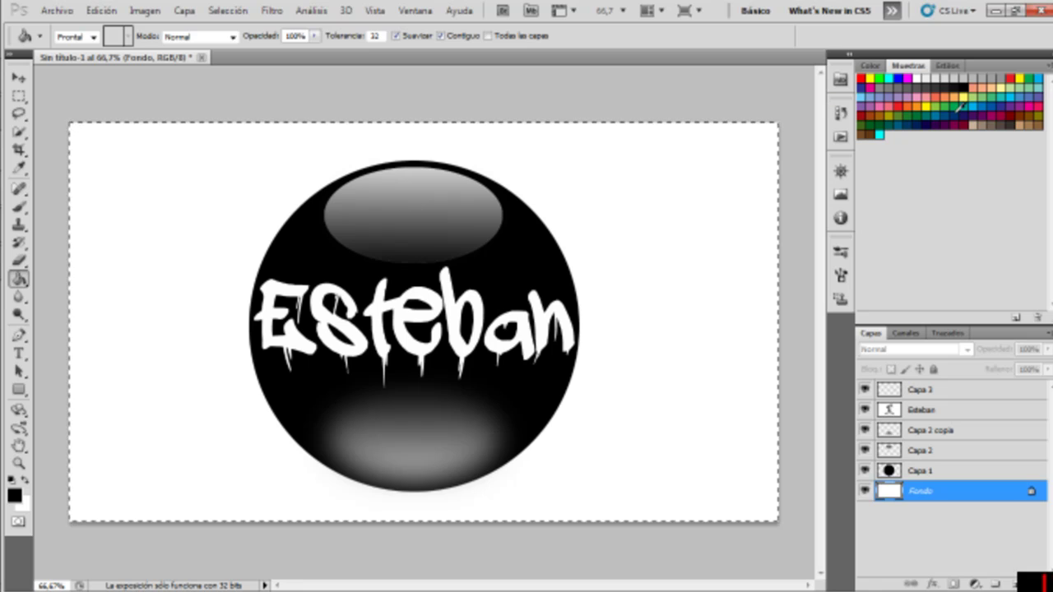
pyautogui.click(668, 204)
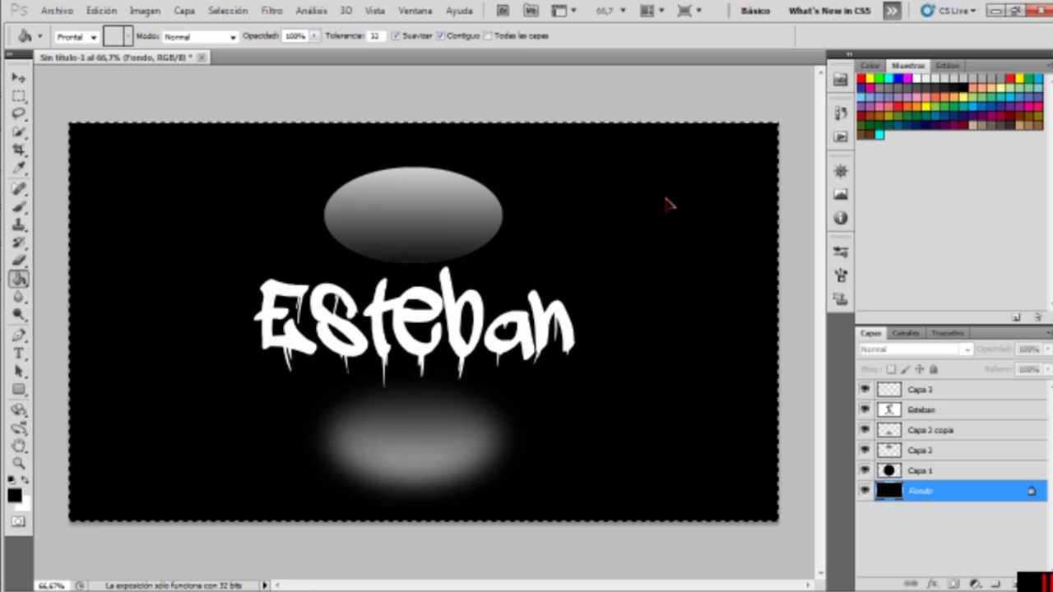
pyautogui.click(19, 77)
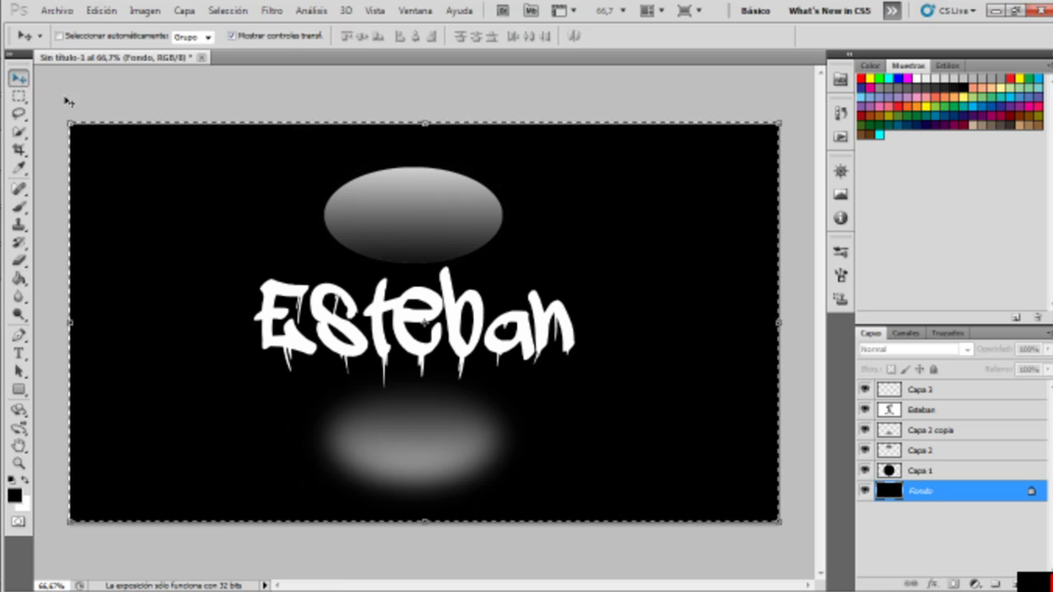
pyautogui.hotkey('ctrl', 'd')
pyautogui.click(18, 96)
# Give Capa 1 a white outer glow (Trama, 75% opacity) of about 13 px
pyautogui.click(964, 473)
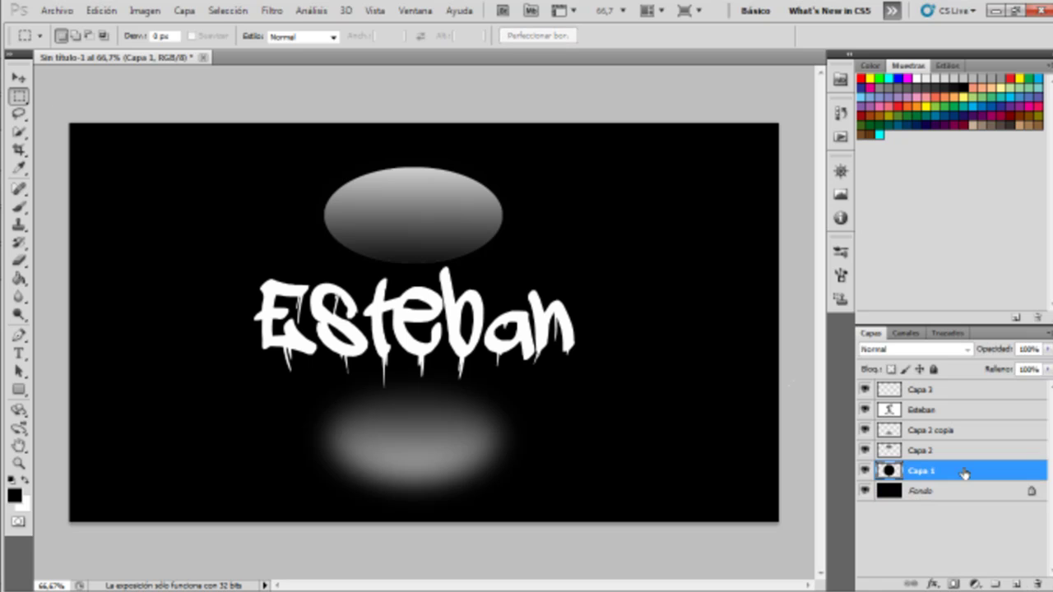
pyautogui.doubleClick(964, 472)
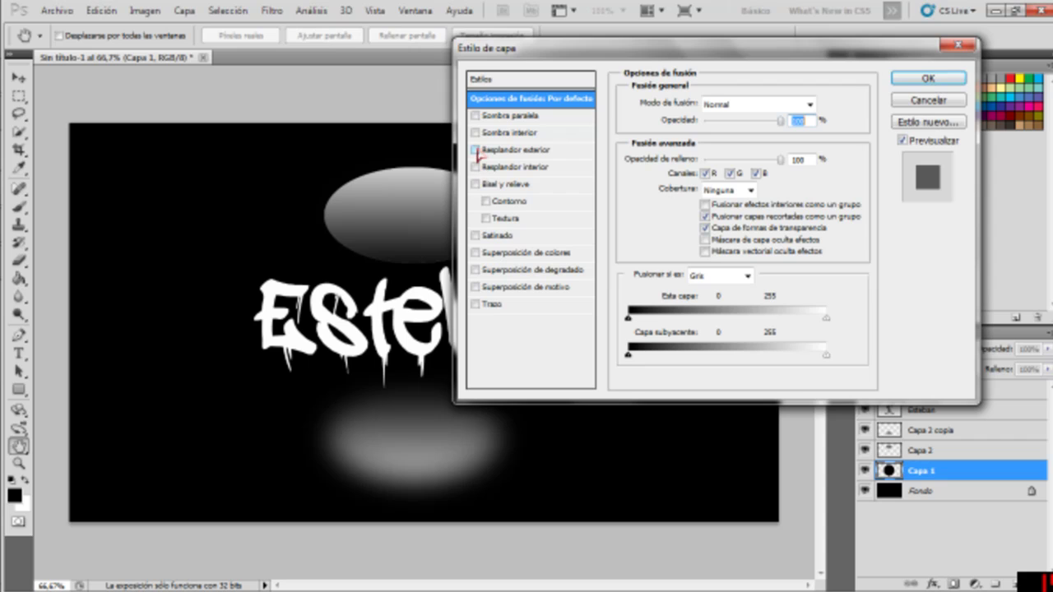
pyautogui.click(476, 150)
pyautogui.click(516, 150)
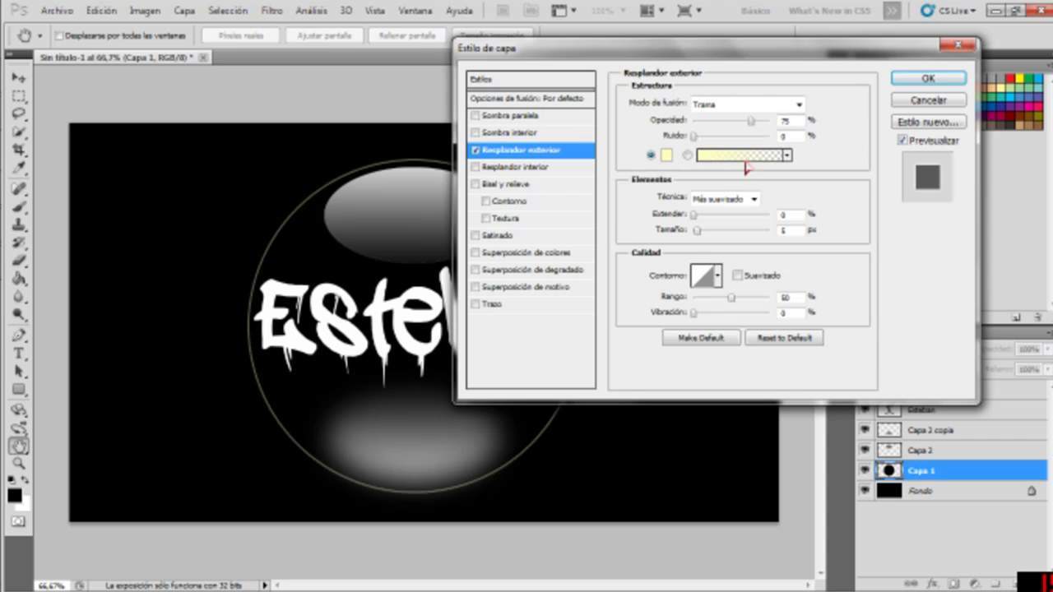
pyautogui.click(667, 155)
pyautogui.moveTo(337, 134); pyautogui.dragTo(316, 130)
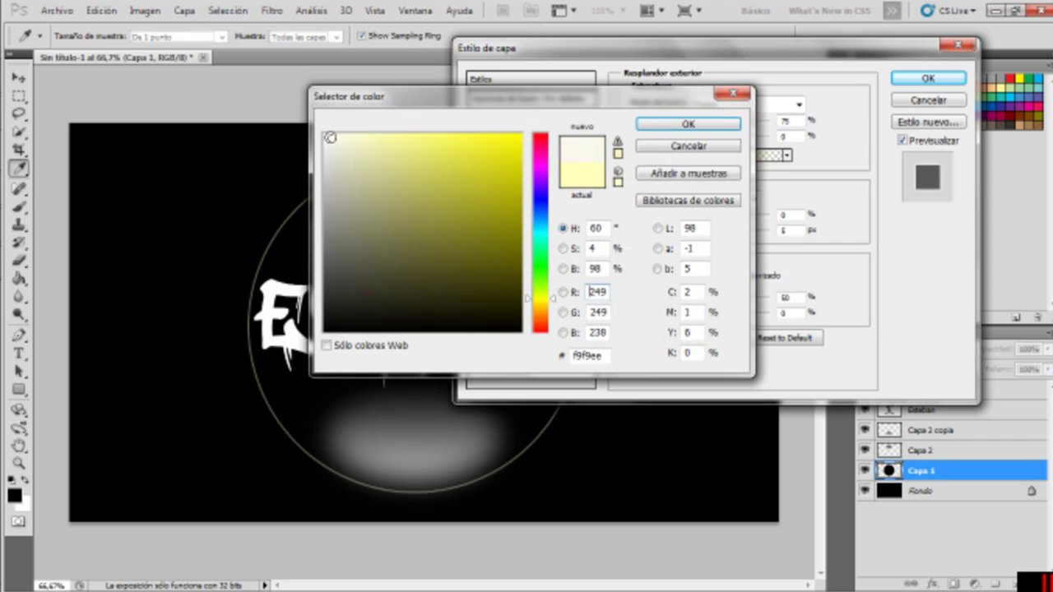
pyautogui.click(650, 125)
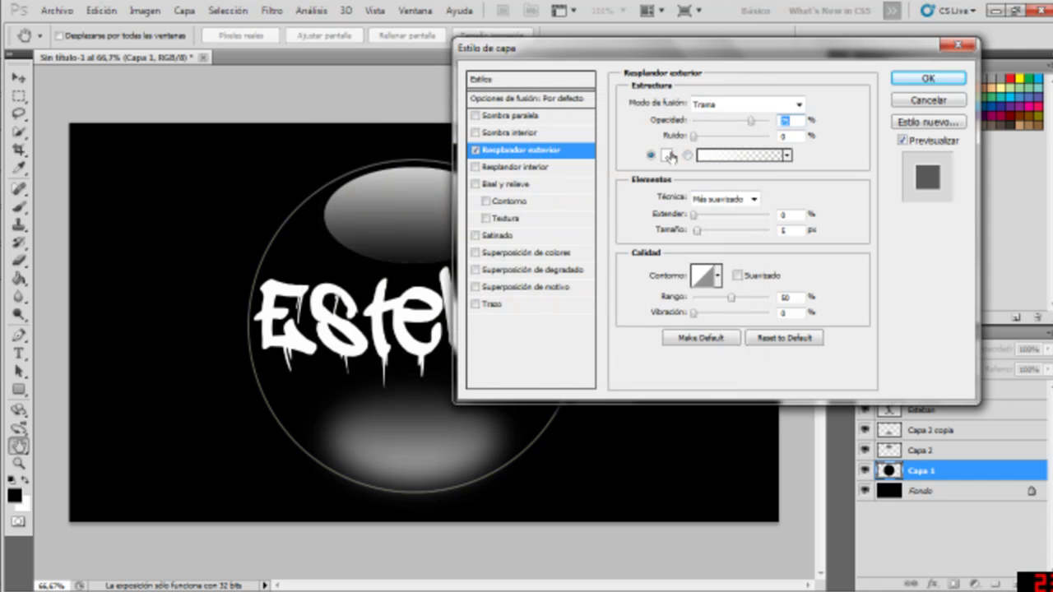
pyautogui.click(667, 155)
pyautogui.click(740, 93)
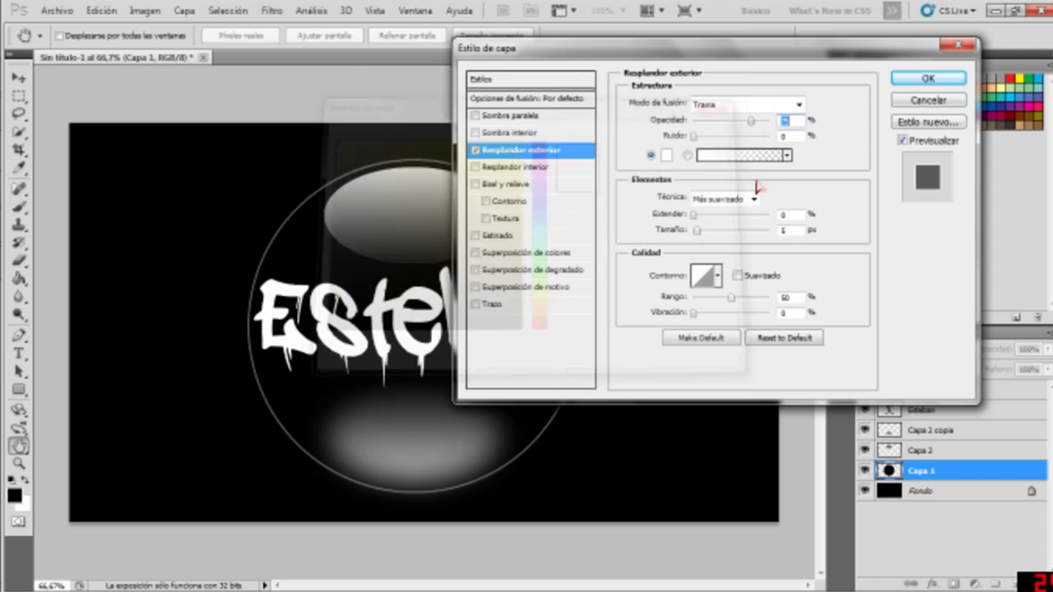
pyautogui.moveTo(698, 233)
pyautogui.mouseDown()
pyautogui.moveTo(706, 232)
pyautogui.moveTo(700, 215)
pyautogui.moveTo(714, 235)
pyautogui.mouseUp()
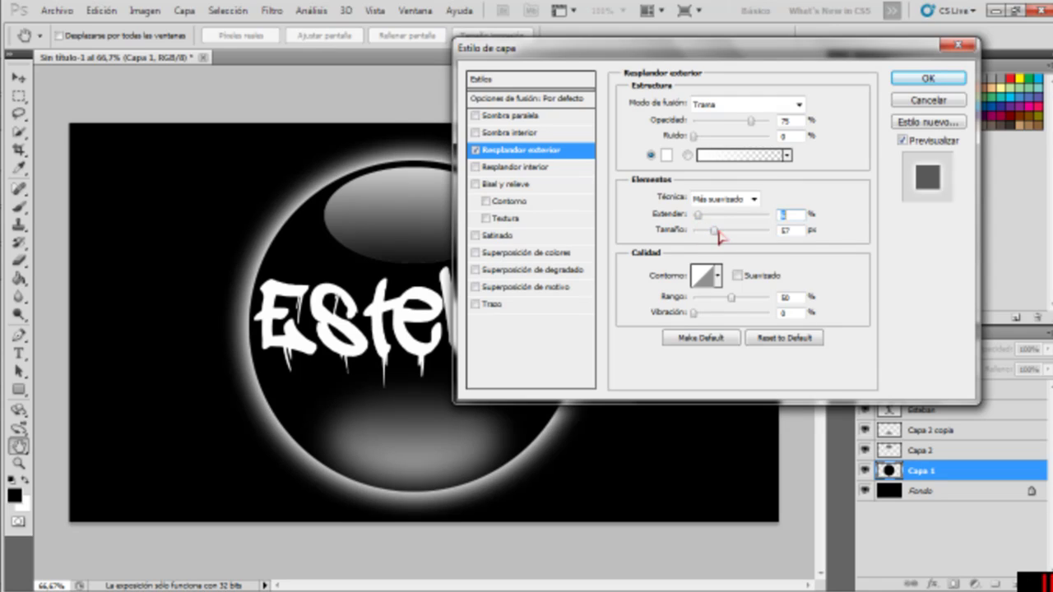
pyautogui.moveTo(714, 236); pyautogui.dragTo(709, 236)
pyautogui.moveTo(707, 236); pyautogui.dragTo(709, 237)
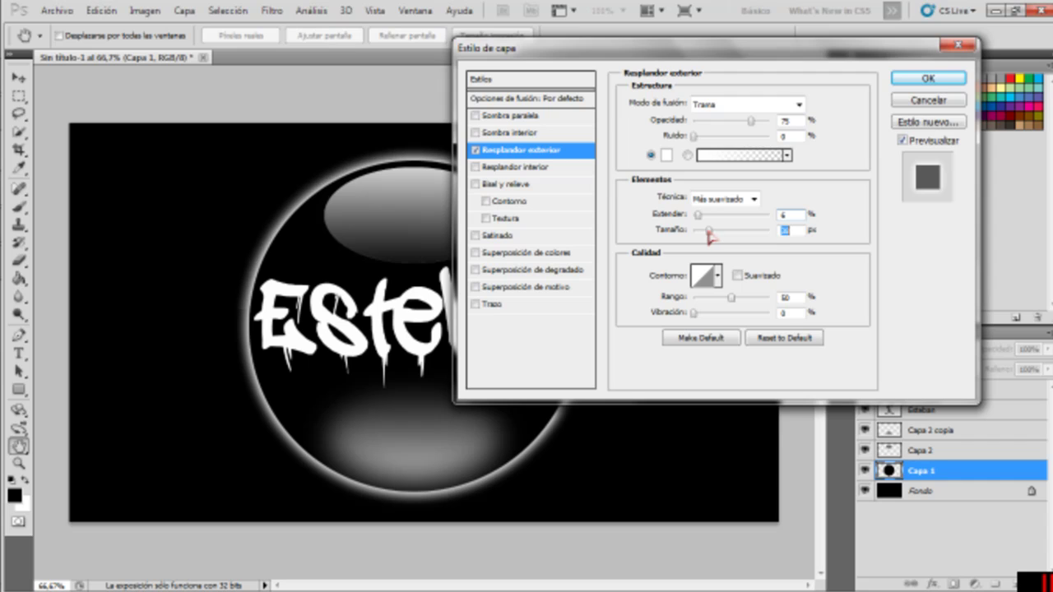
pyautogui.click(926, 77)
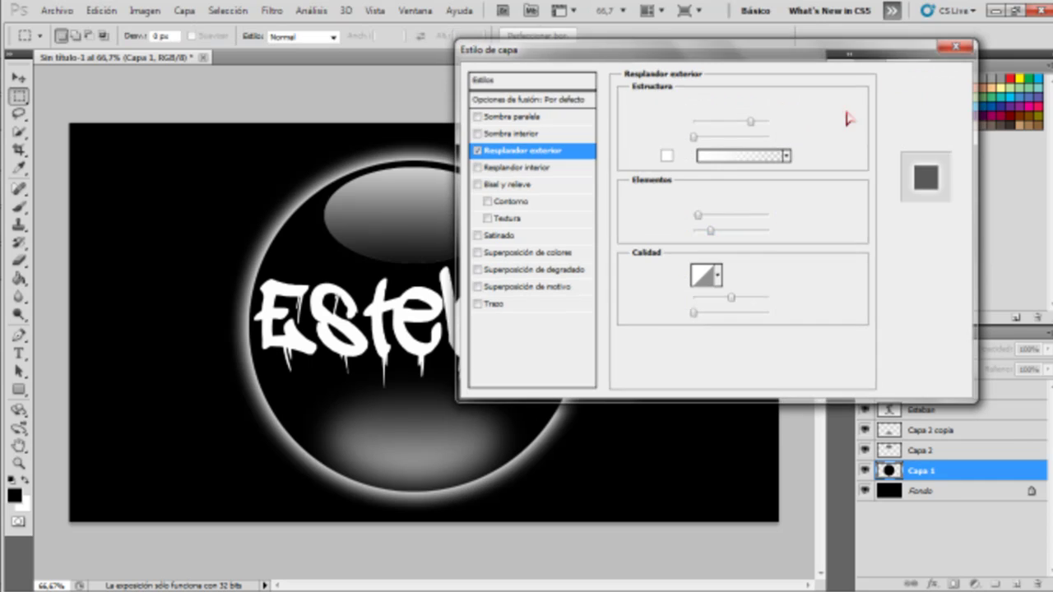
# Enable stroke, bevel-and-emboss and outer glow styles on the Esteban layer
pyautogui.doubleClick(923, 410)
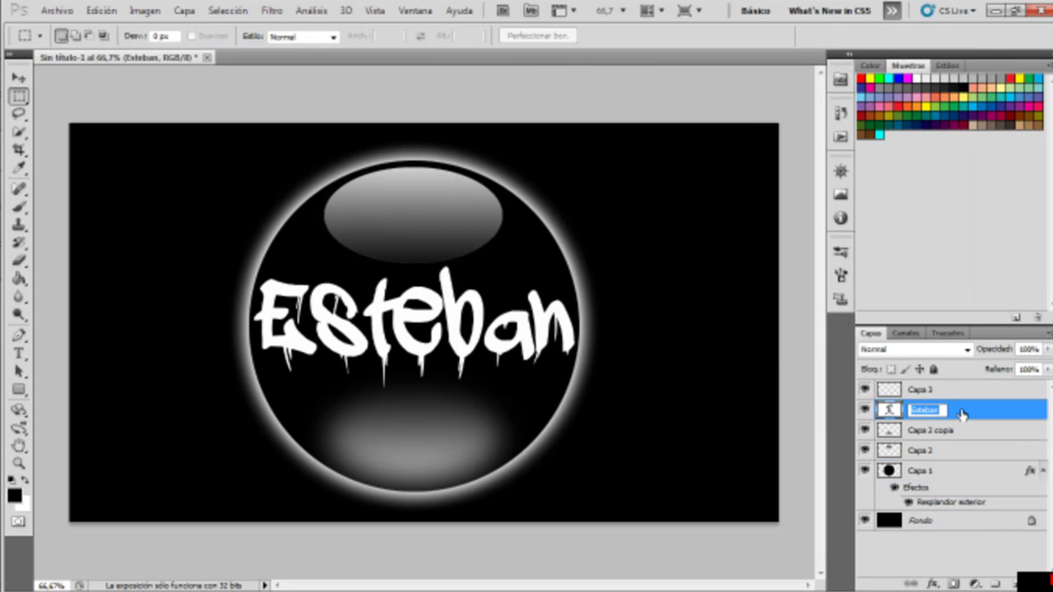
pyautogui.doubleClick(960, 414)
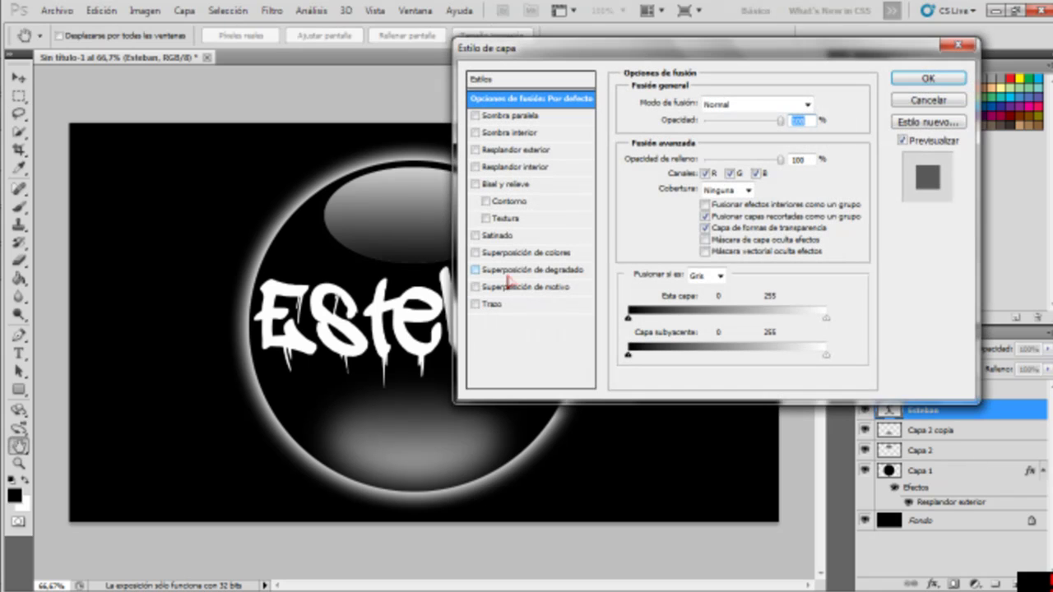
pyautogui.click(475, 304)
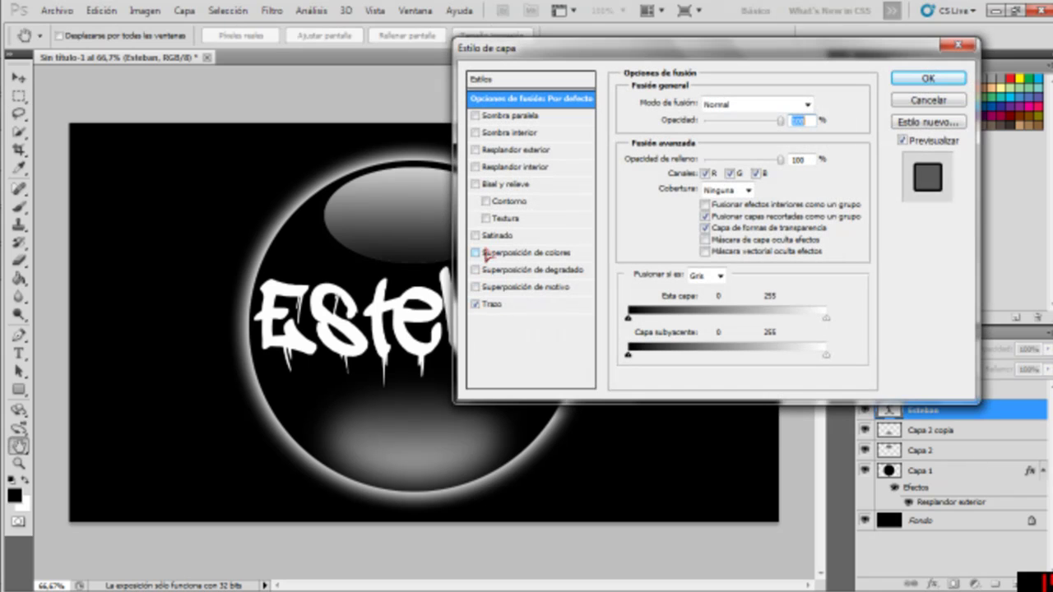
pyautogui.click(475, 184)
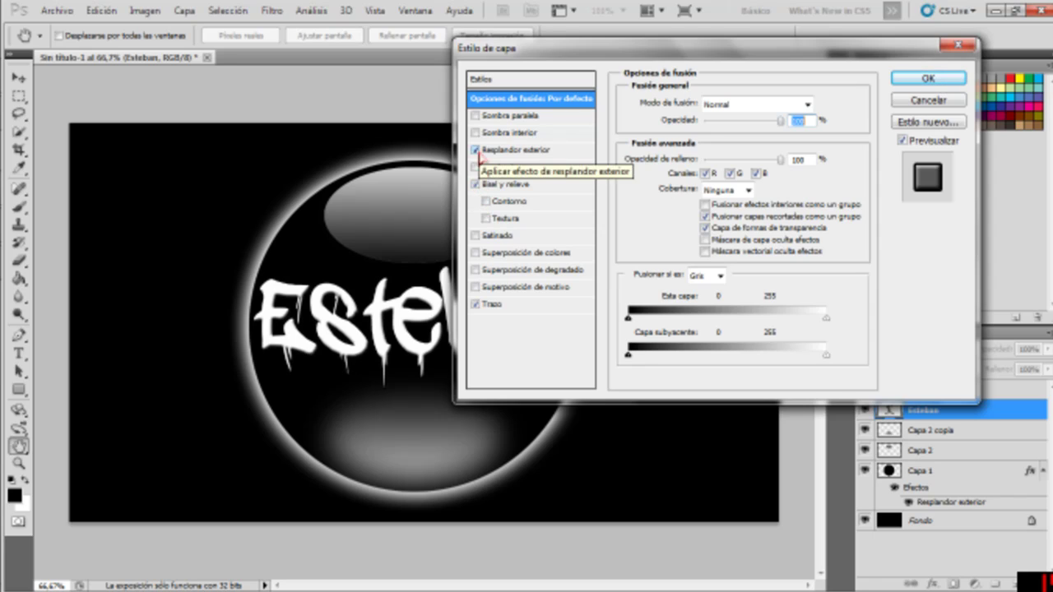
pyautogui.click(502, 153)
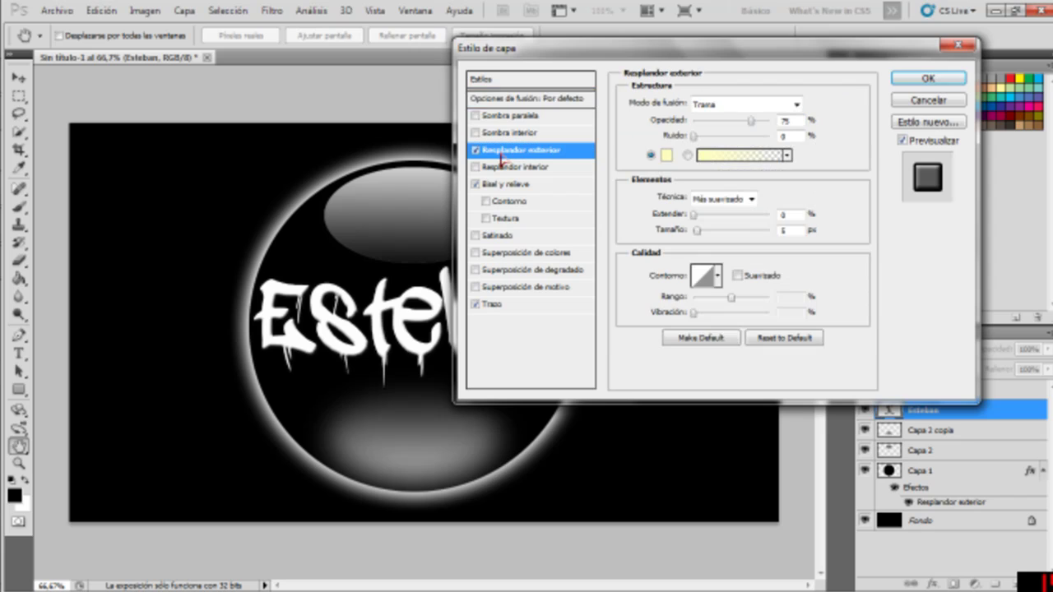
# Make the text glow white, adjust its spread and size, and apply the styles
pyautogui.click(668, 154)
pyautogui.moveTo(397, 135); pyautogui.dragTo(326, 135)
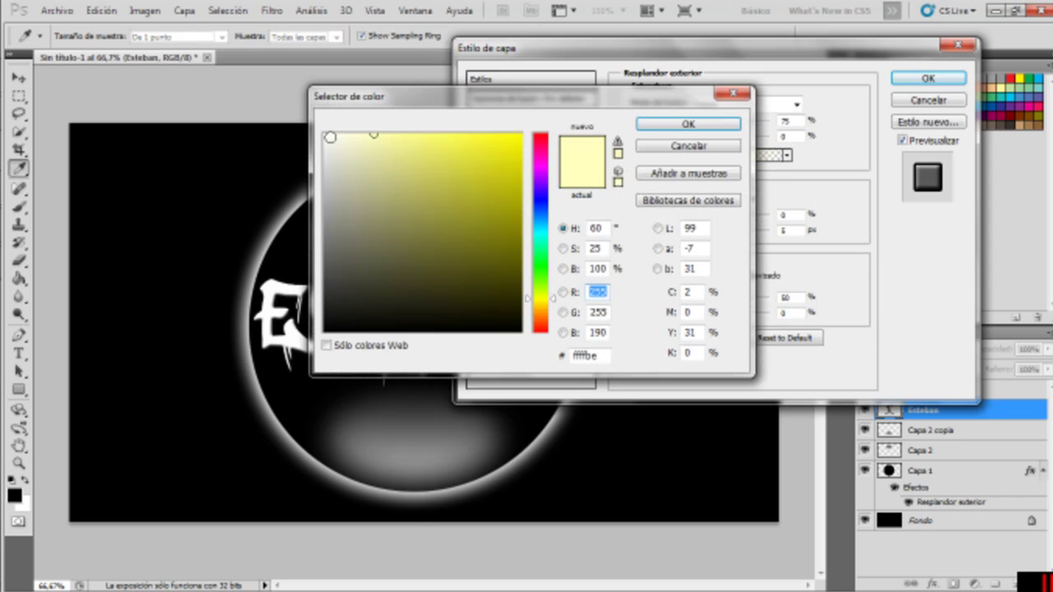
pyautogui.click(639, 125)
pyautogui.moveTo(697, 230); pyautogui.dragTo(701, 240)
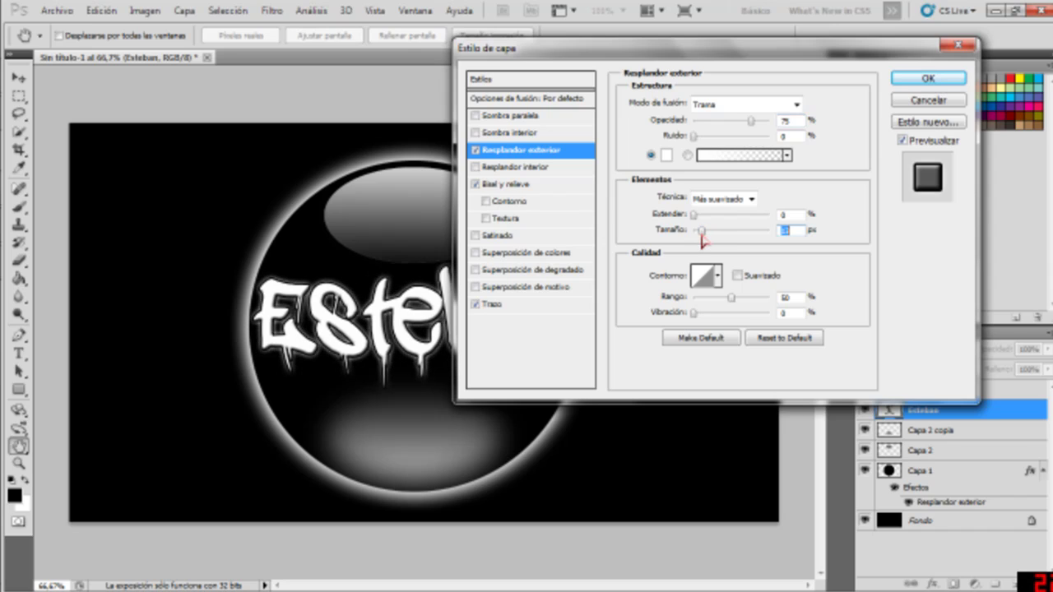
pyautogui.click(696, 213)
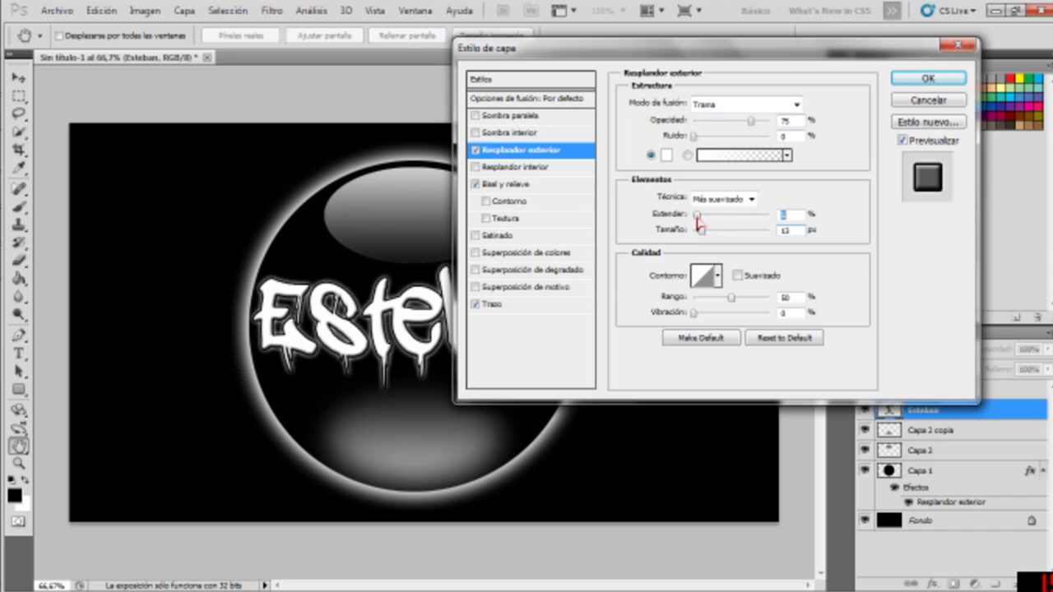
pyautogui.moveTo(702, 232); pyautogui.dragTo(708, 236)
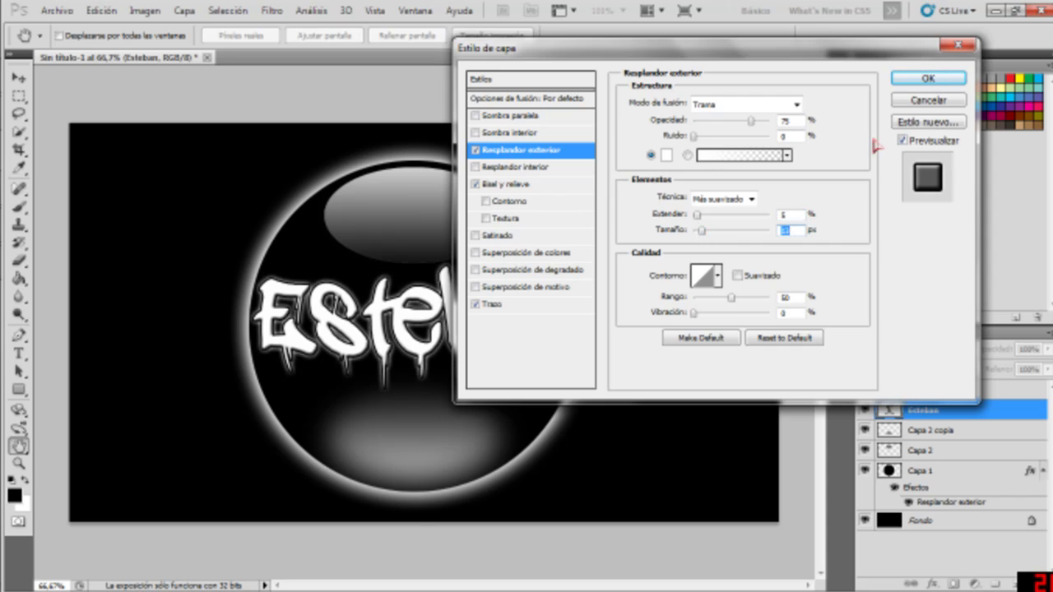
pyautogui.click(925, 78)
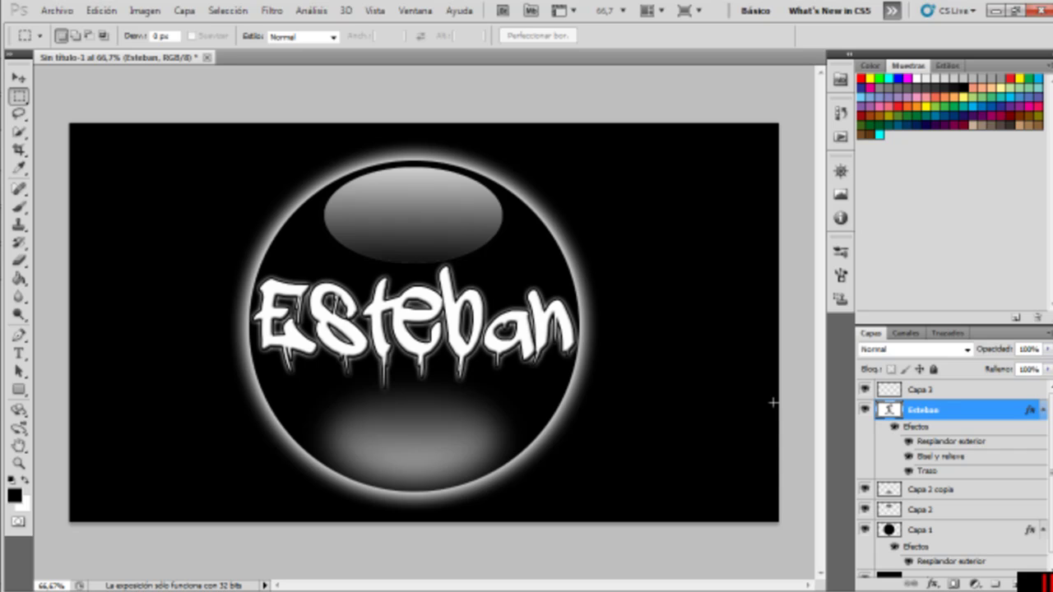
pyautogui.hotkey('alt', ']')
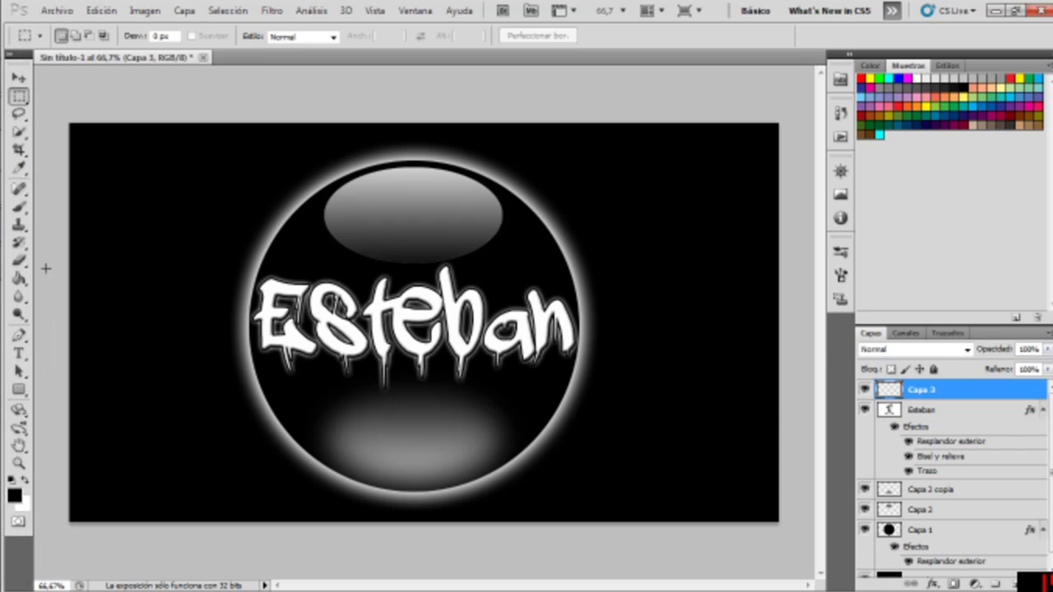
# Draw a straight pen path from the canvas top edge, through the sphere, to the bottom edge
pyautogui.click(18, 335)
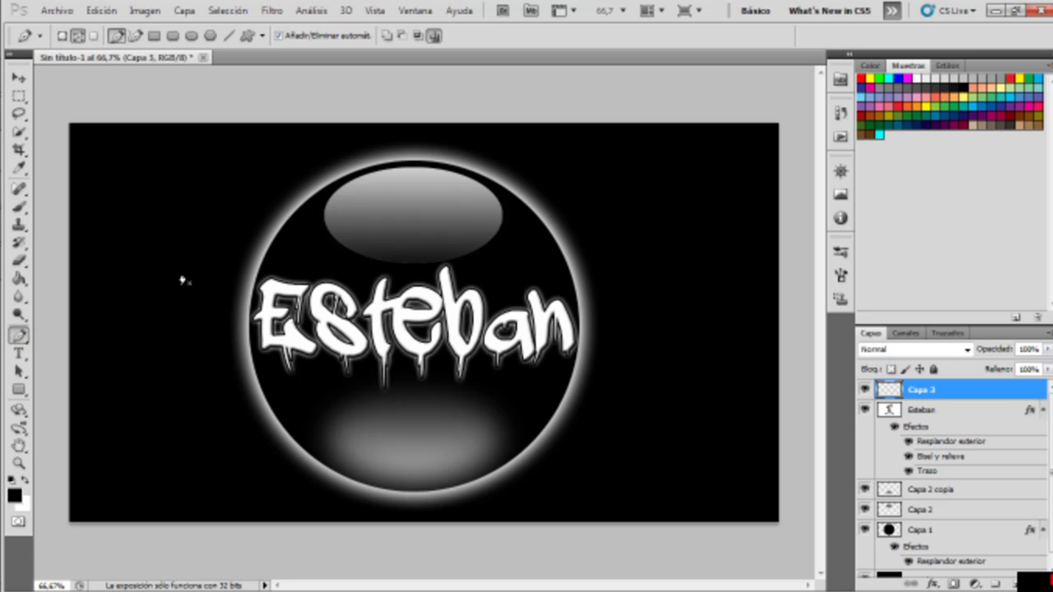
pyautogui.click(411, 129)
pyautogui.click(414, 289)
pyautogui.click(413, 399)
pyautogui.click(416, 516)
# Add points on the lower and upper segments, bending them left and right into an S-swirl
pyautogui.click(417, 454)
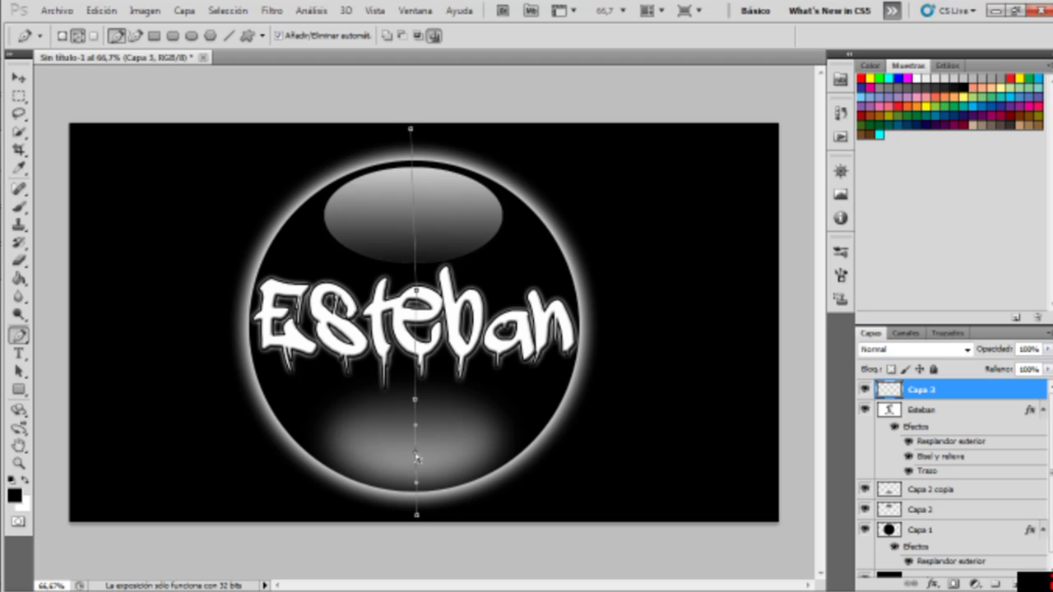
pyautogui.moveTo(417, 455); pyautogui.dragTo(199, 448)
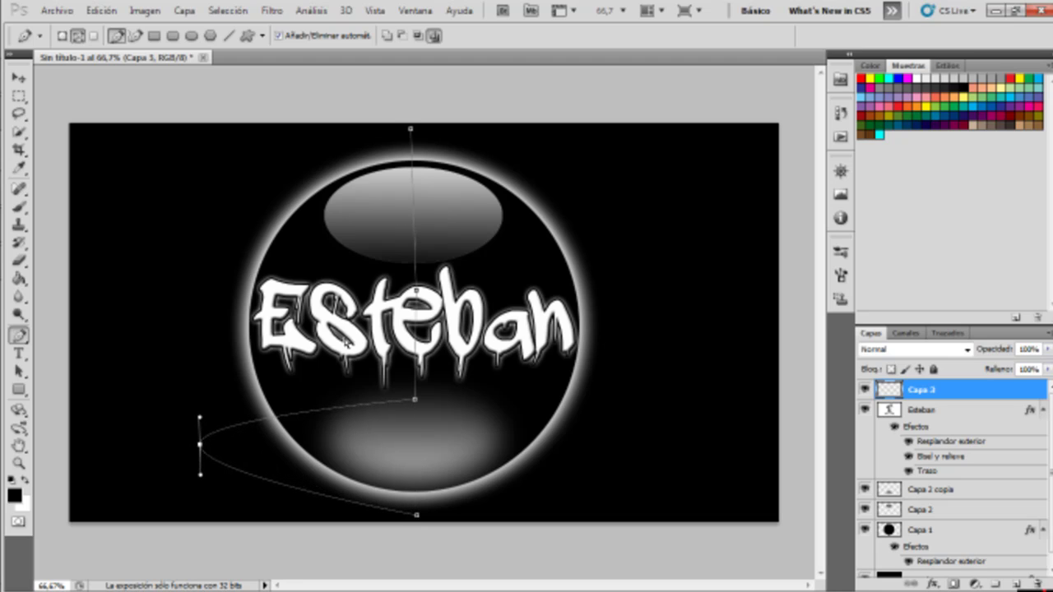
pyautogui.click(417, 326)
pyautogui.moveTo(417, 326)
pyautogui.mouseDown()
pyautogui.moveTo(482, 364)
pyautogui.moveTo(655, 345)
pyautogui.mouseUp()
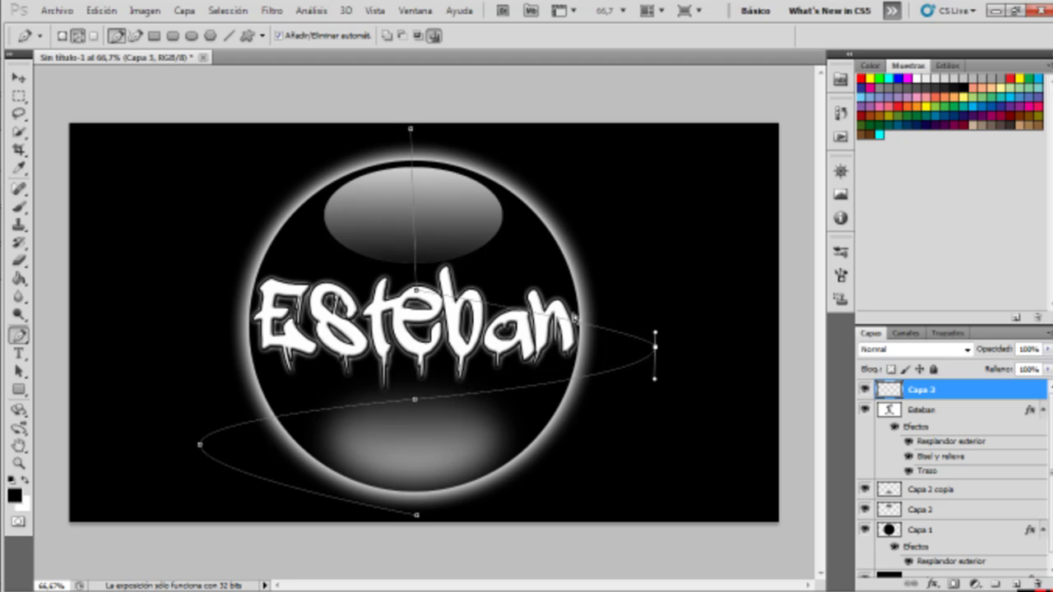
# Refine the upper loop's anchors and direction handles so the swirl curves smoothly
pyautogui.moveTo(415, 288); pyautogui.dragTo(413, 257)
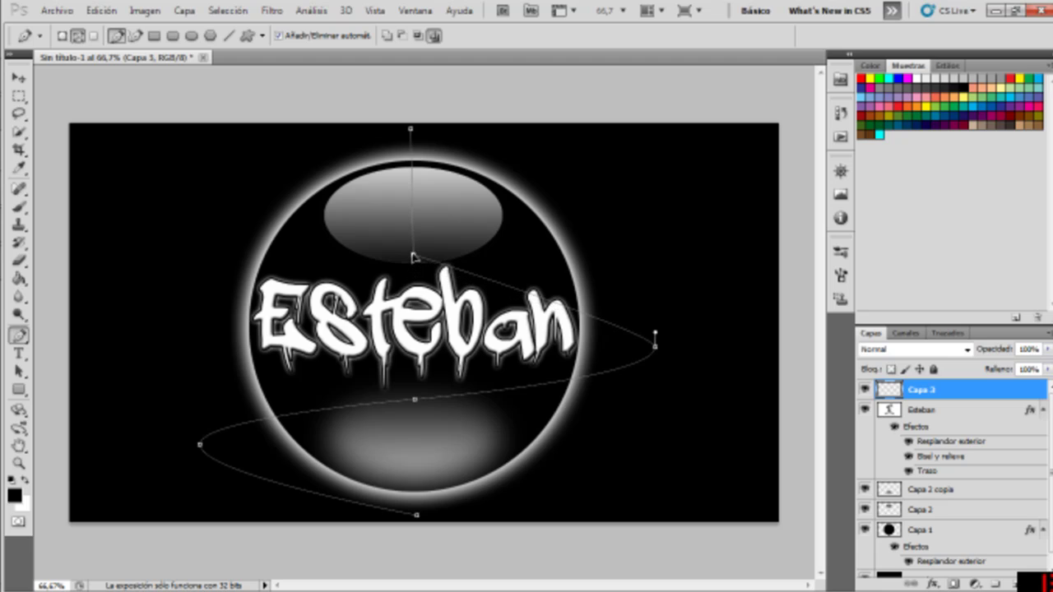
pyautogui.click(413, 257)
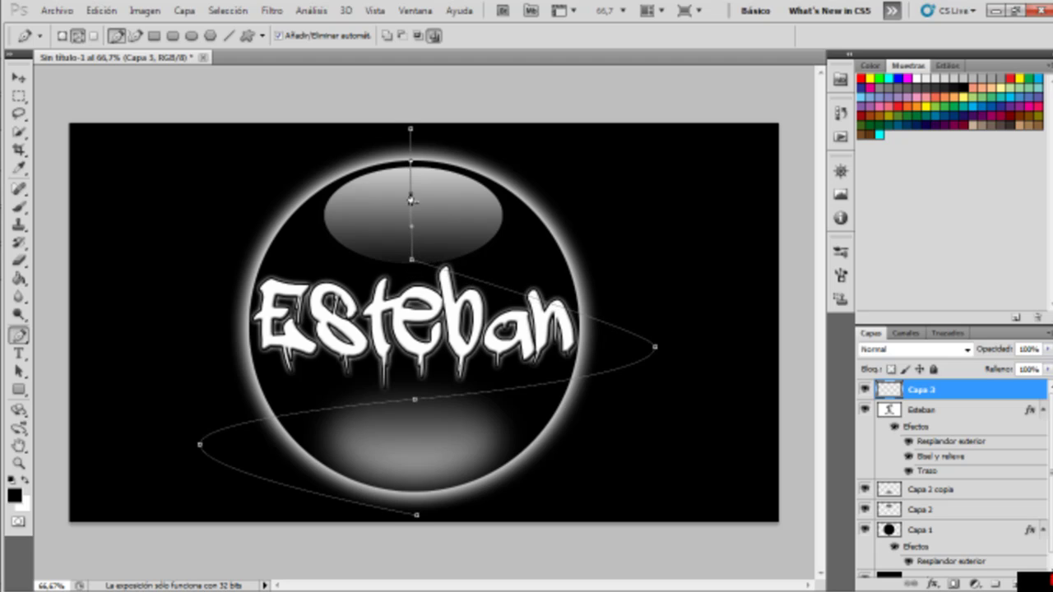
pyautogui.moveTo(412, 199); pyautogui.dragTo(195, 201)
pyautogui.moveTo(411, 259); pyautogui.dragTo(413, 272)
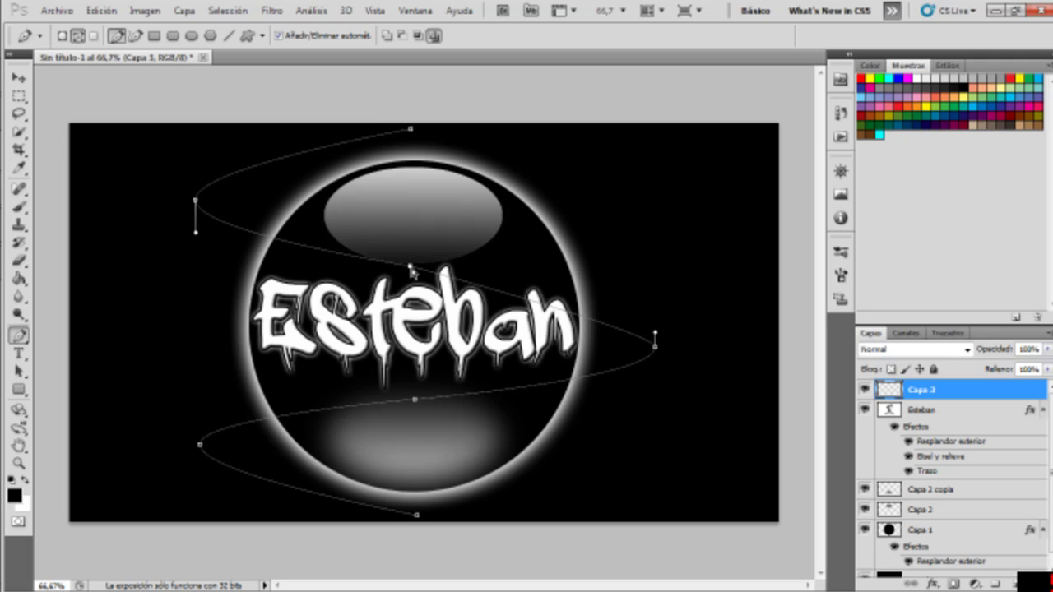
pyautogui.moveTo(655, 346); pyautogui.dragTo(656, 339)
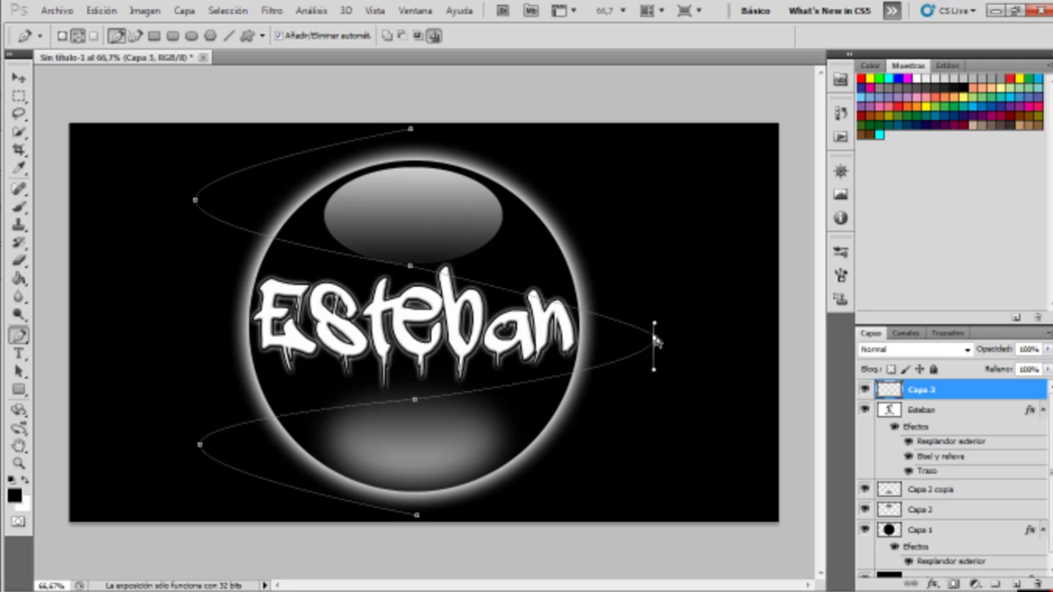
# Stroke the swirl path with the brush (Contornear trazado), then hide the work path
pyautogui.rightClick(566, 249)
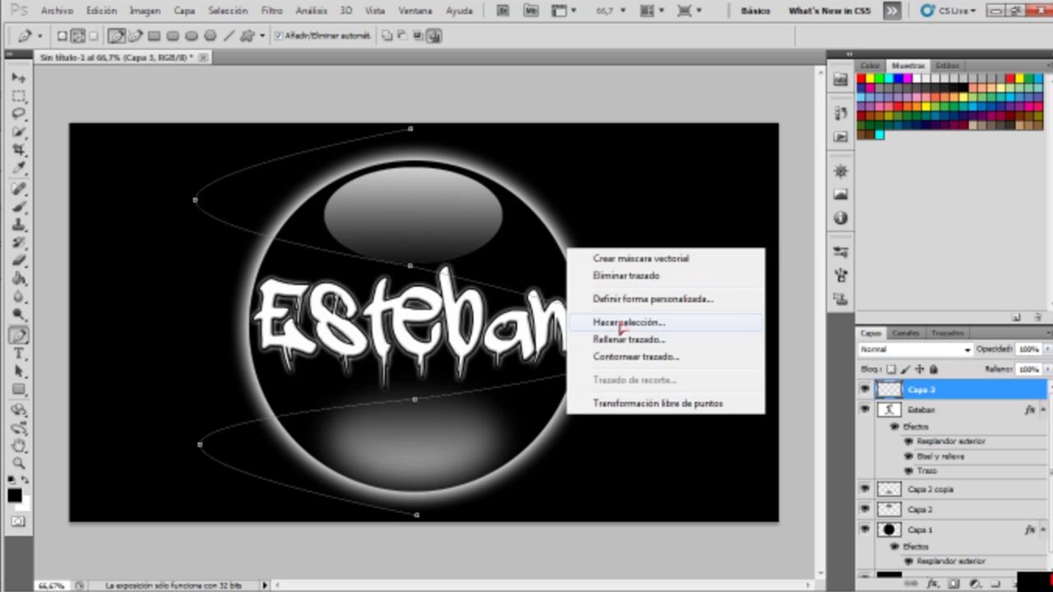
pyautogui.click(625, 354)
pyautogui.click(662, 195)
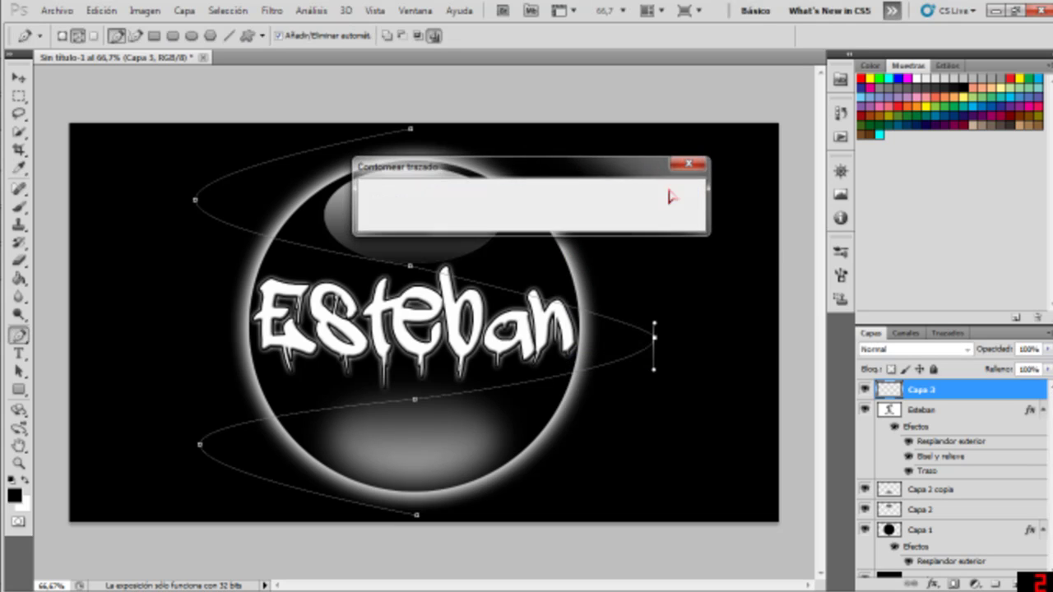
pyautogui.click(949, 333)
pyautogui.click(943, 399)
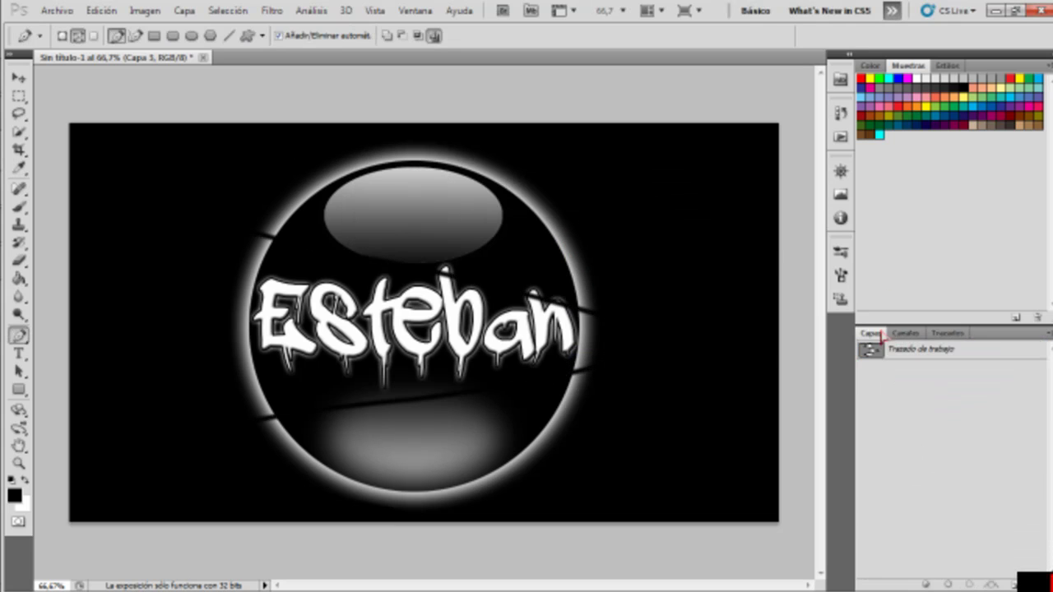
pyautogui.click(870, 333)
# Give Capa 3 a white Resplandor exterior (outer glow) with a larger Tamaño
pyautogui.doubleClick(949, 393)
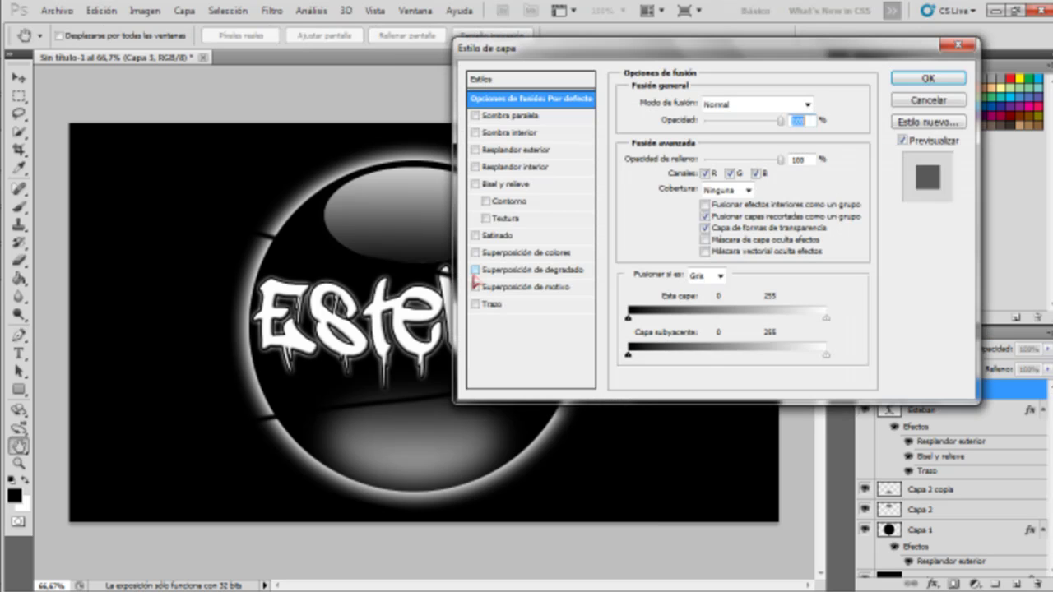
pyautogui.click(476, 150)
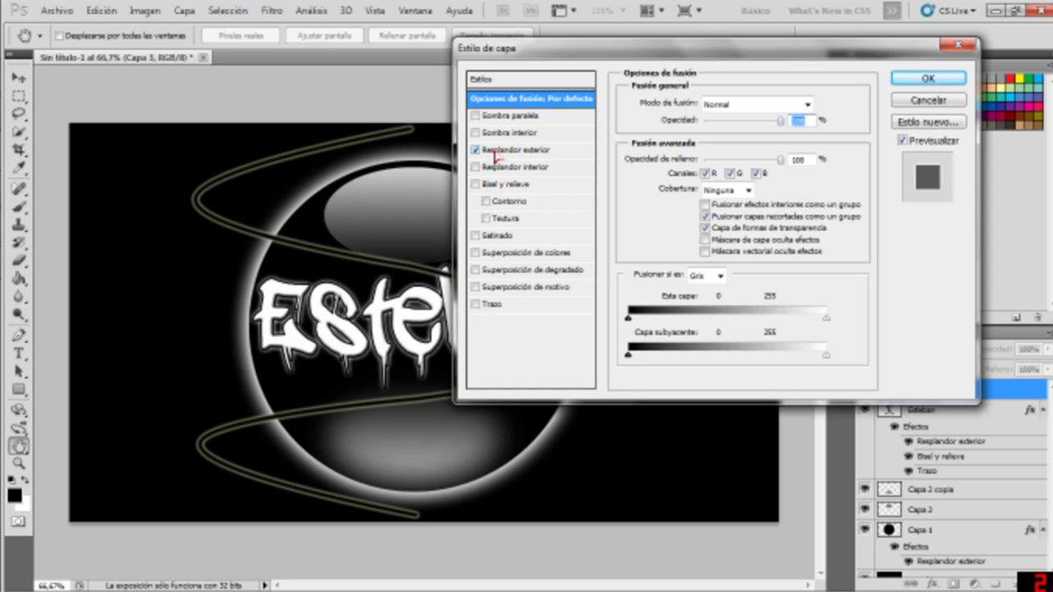
pyautogui.click(543, 151)
pyautogui.click(666, 154)
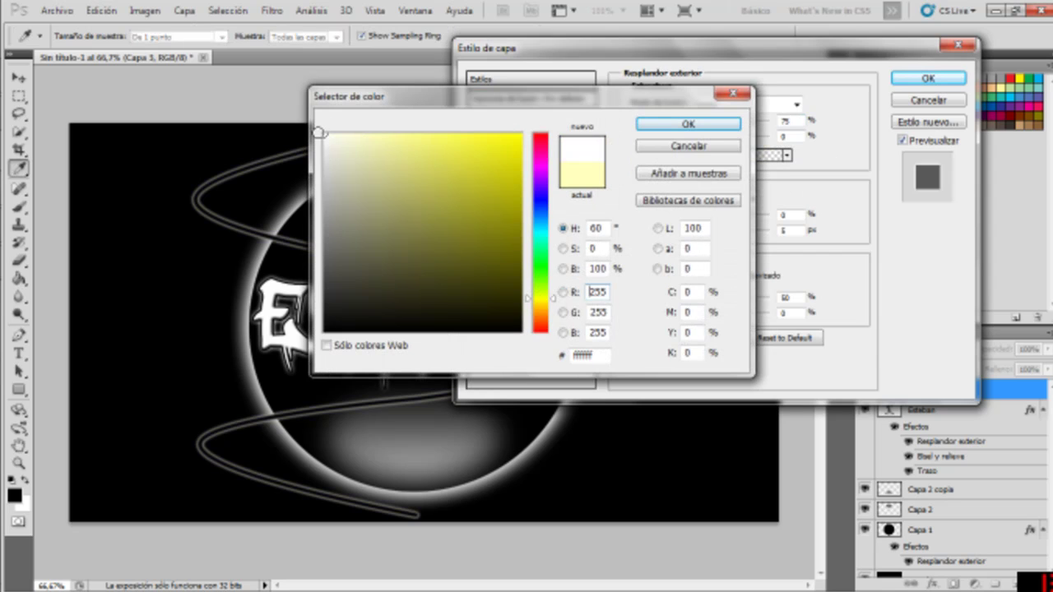
pyautogui.click(688, 124)
pyautogui.moveTo(697, 230); pyautogui.dragTo(703, 233)
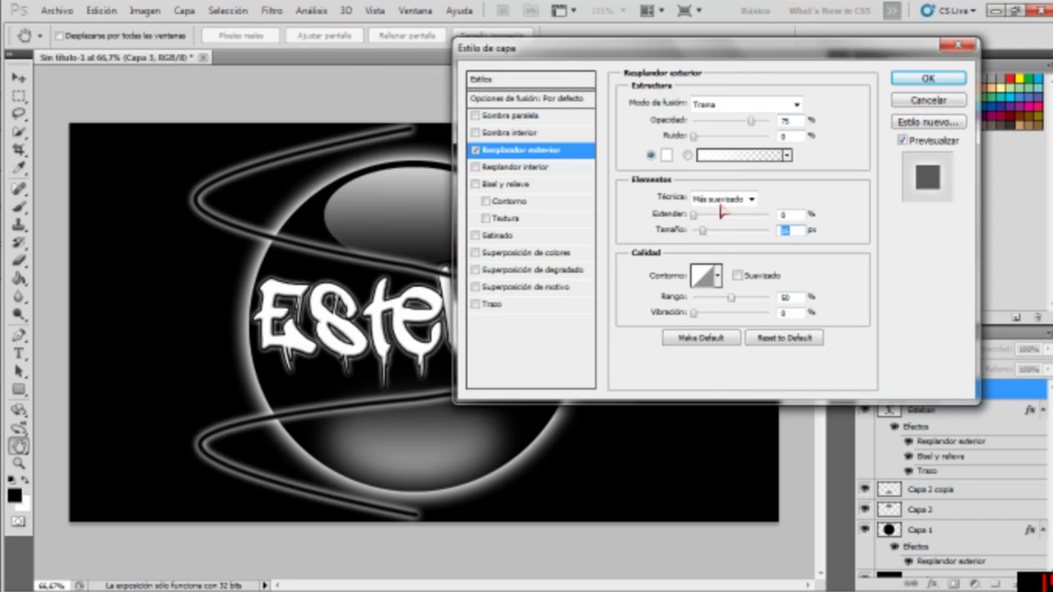
pyautogui.click(924, 80)
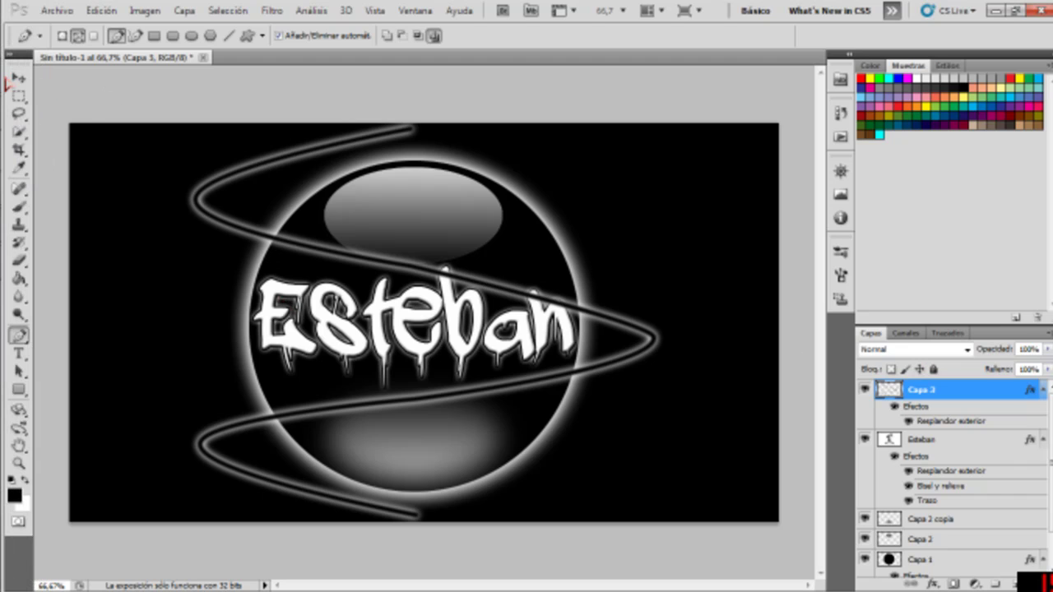
# Nudge the swirl layer slightly right and set the Eraser to 27 px
pyautogui.click(17, 78)
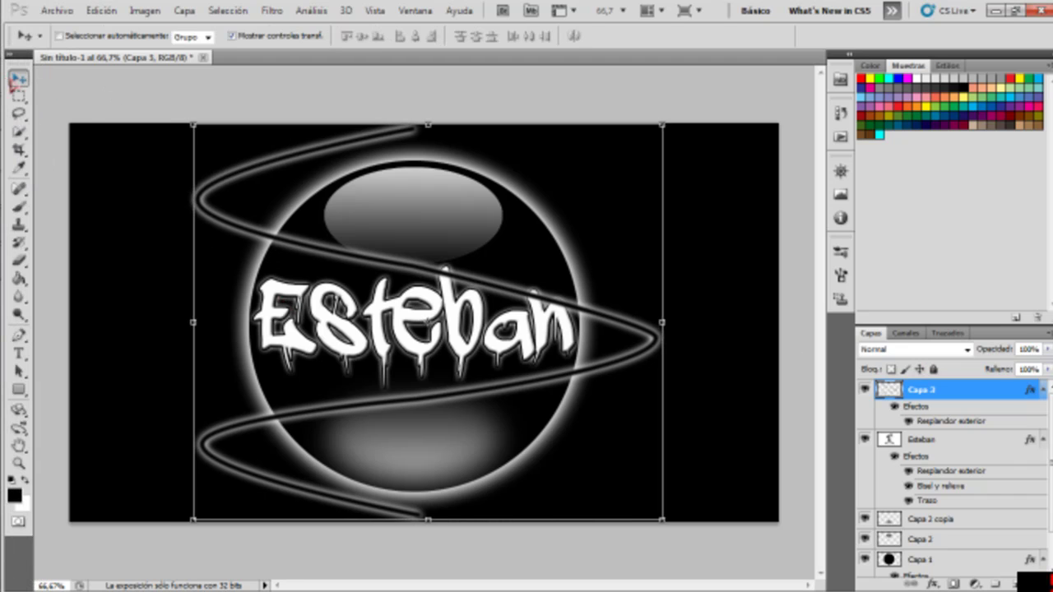
pyautogui.press('Right')
pyautogui.press('Right')
pyautogui.press('Right')
pyautogui.press('Right')
pyautogui.press('Right')
pyautogui.press('Right')
pyautogui.press('Right')
pyautogui.press('Right')
pyautogui.press('Right')
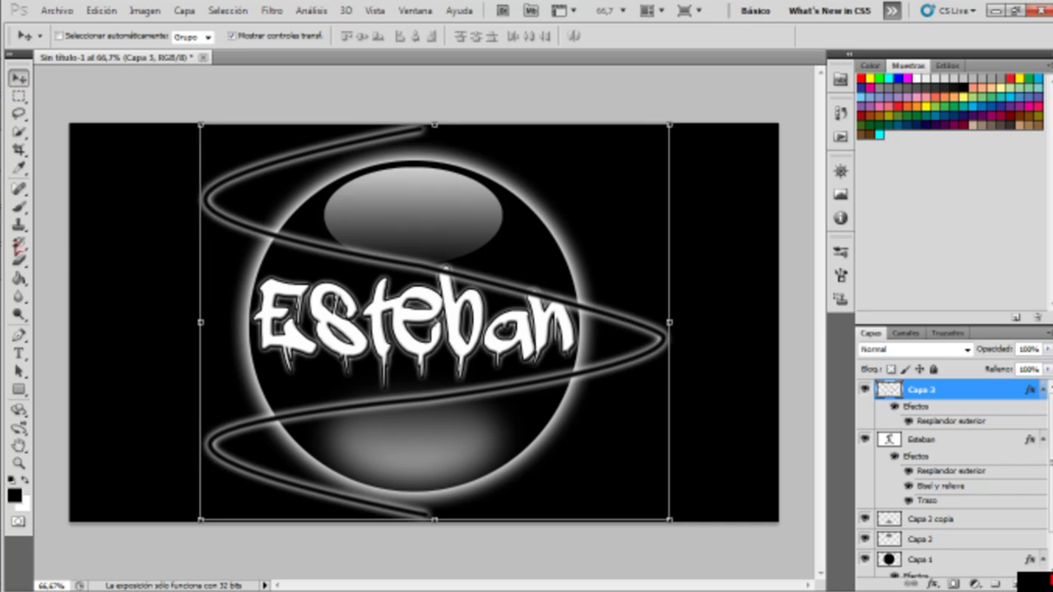
pyautogui.click(18, 260)
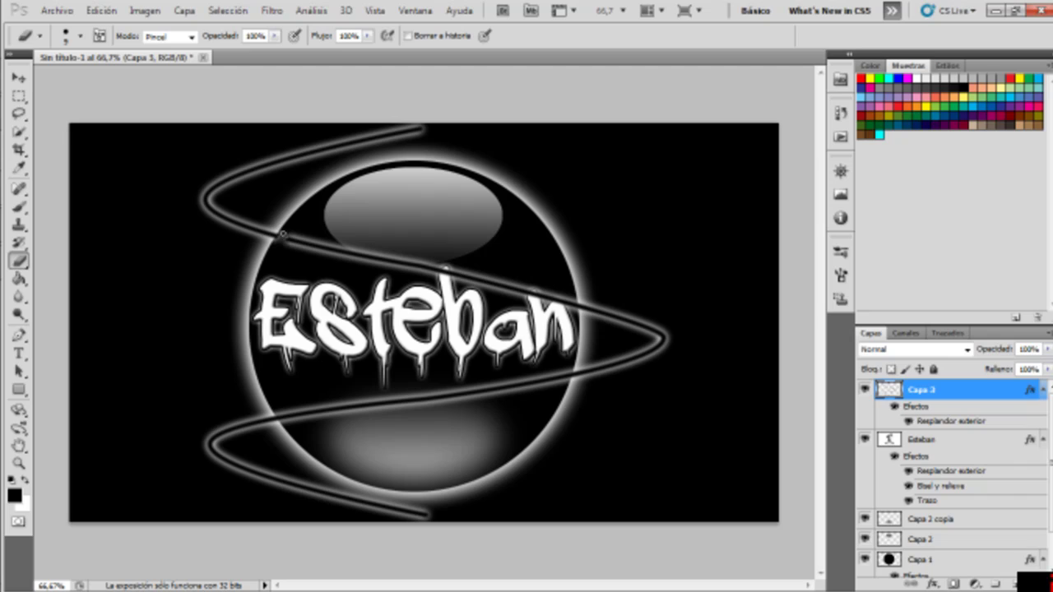
pyautogui.moveTo(286, 234); pyautogui.dragTo(274, 244)
pyautogui.hotkey('ctrl', 'z')
pyautogui.click(80, 36)
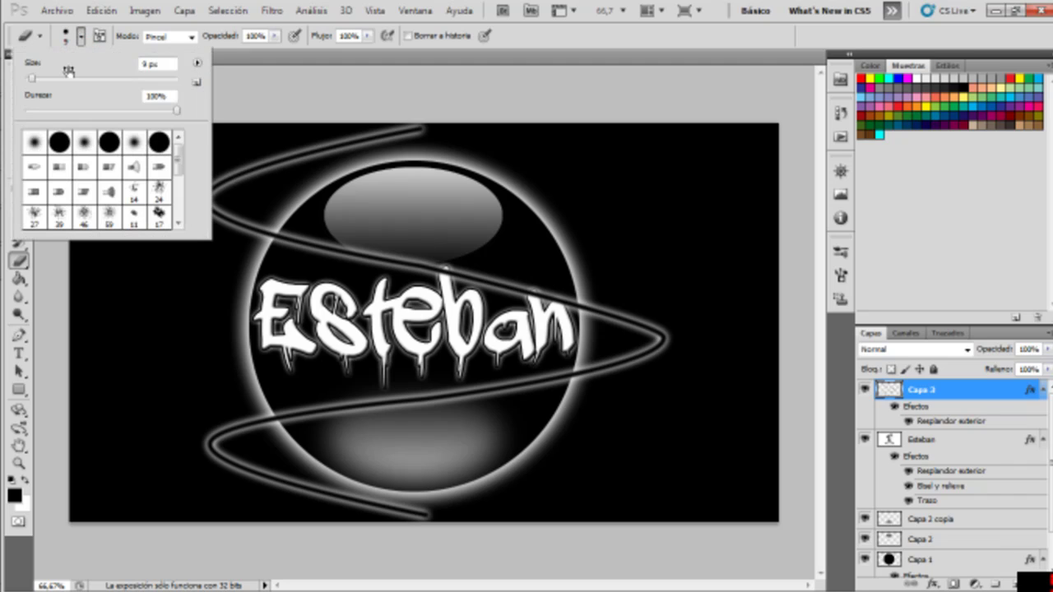
pyautogui.moveTo(31, 78); pyautogui.dragTo(46, 78)
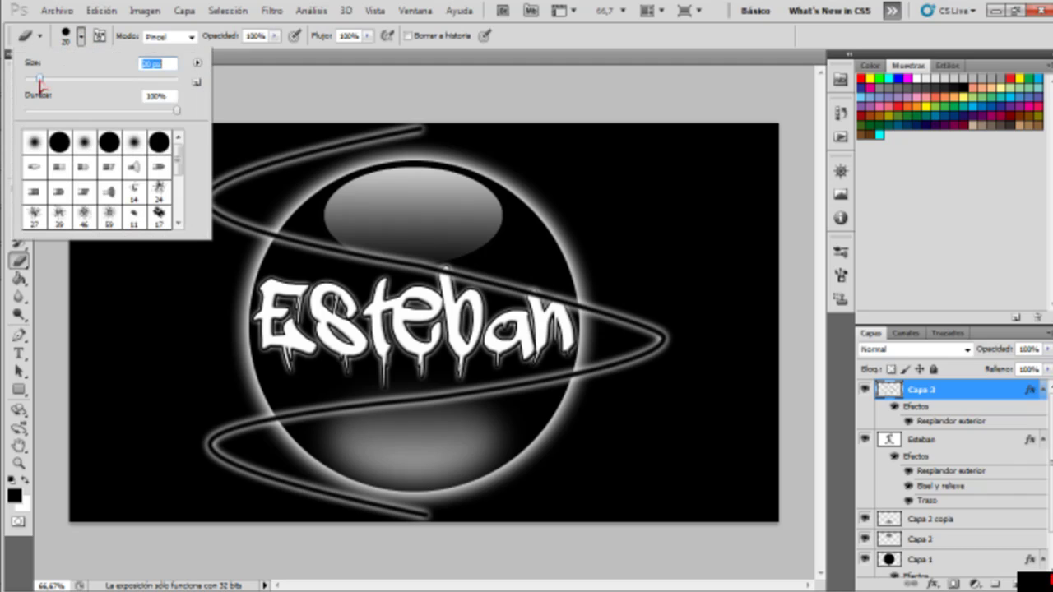
pyautogui.click(332, 250)
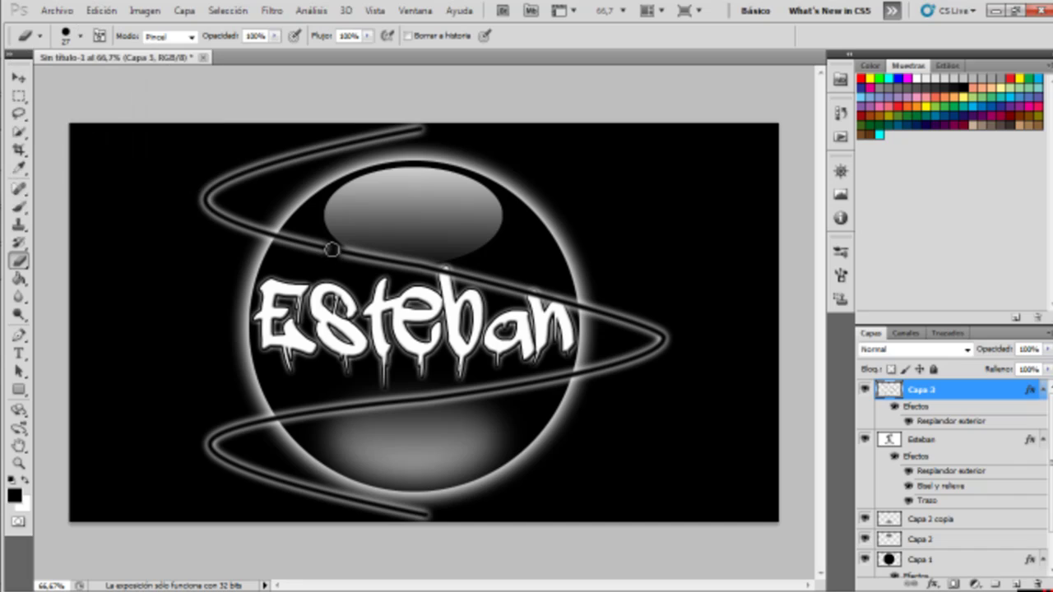
# Erase the swirl where it crosses the top of the sphere, and add a new empty layer
pyautogui.moveTo(332, 249)
pyautogui.mouseDown()
pyautogui.moveTo(302, 257)
pyautogui.moveTo(281, 244)
pyautogui.mouseUp()
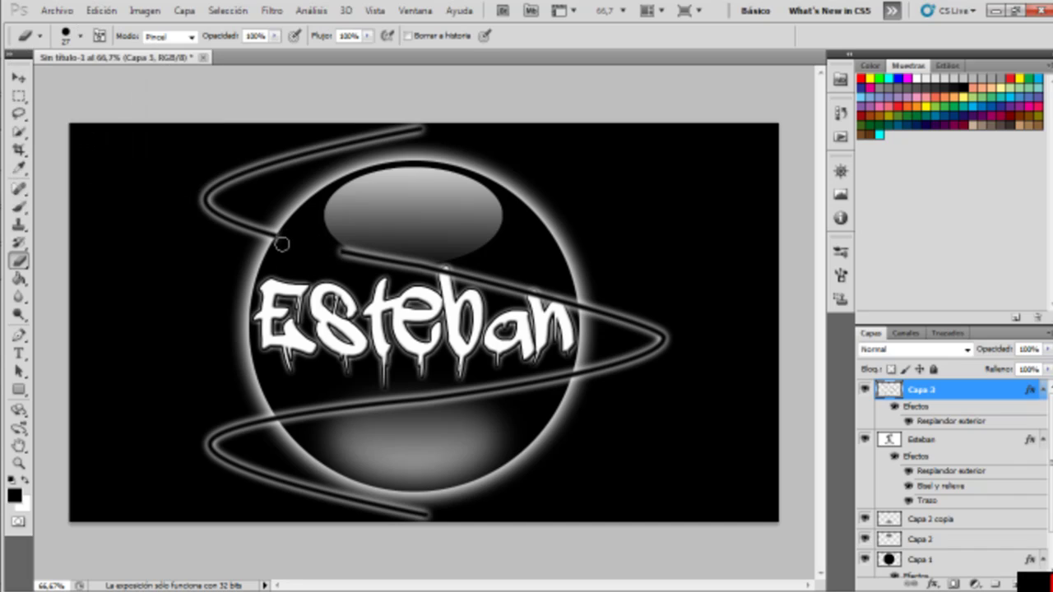
pyautogui.moveTo(350, 245)
pyautogui.mouseDown()
pyautogui.moveTo(393, 260)
pyautogui.moveTo(346, 249)
pyautogui.mouseUp()
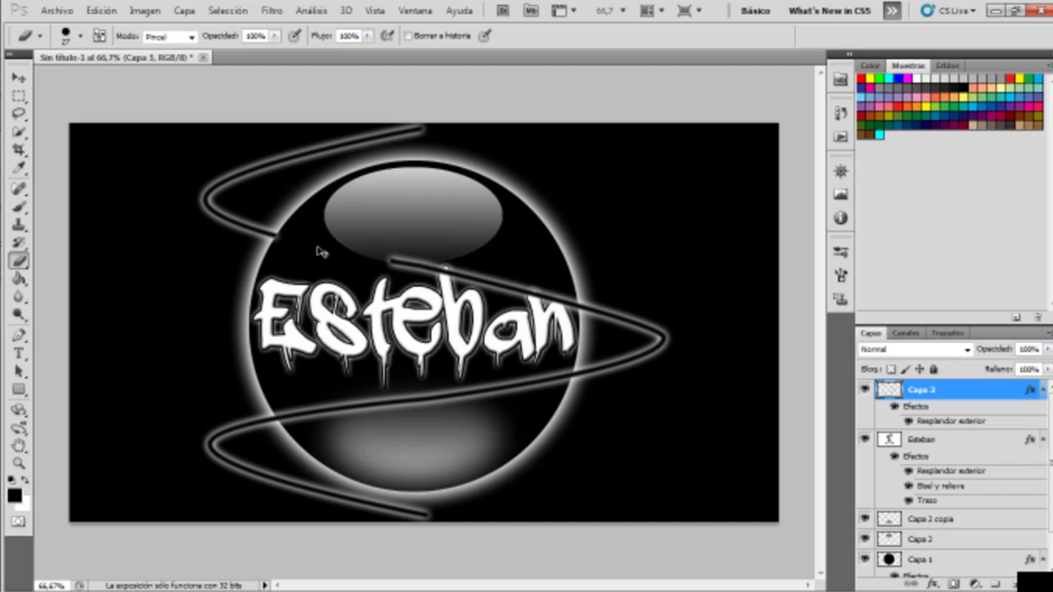
pyautogui.moveTo(393, 262); pyautogui.dragTo(572, 308)
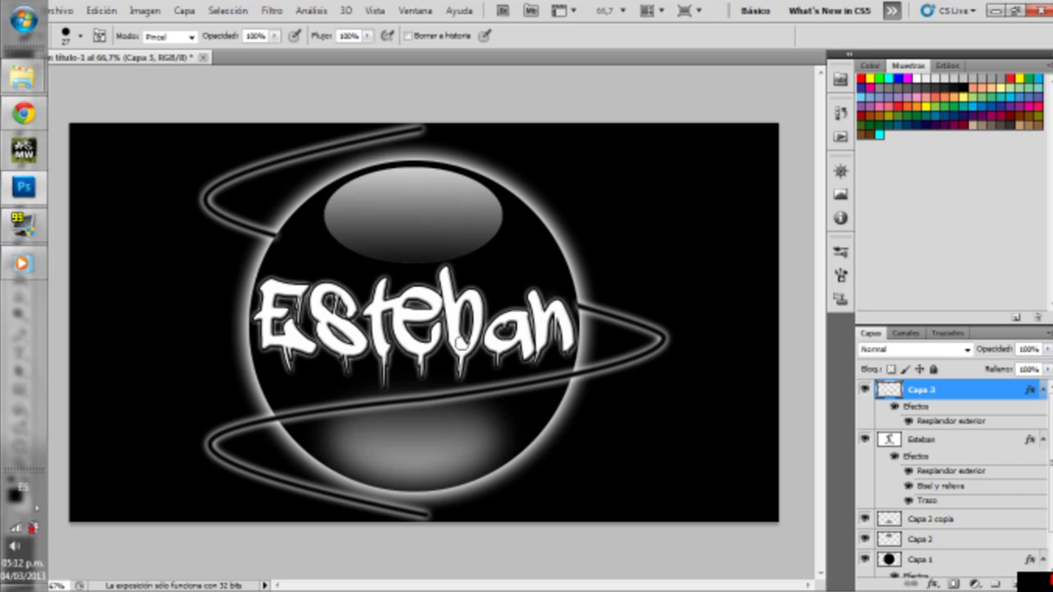
pyautogui.click(1017, 584)
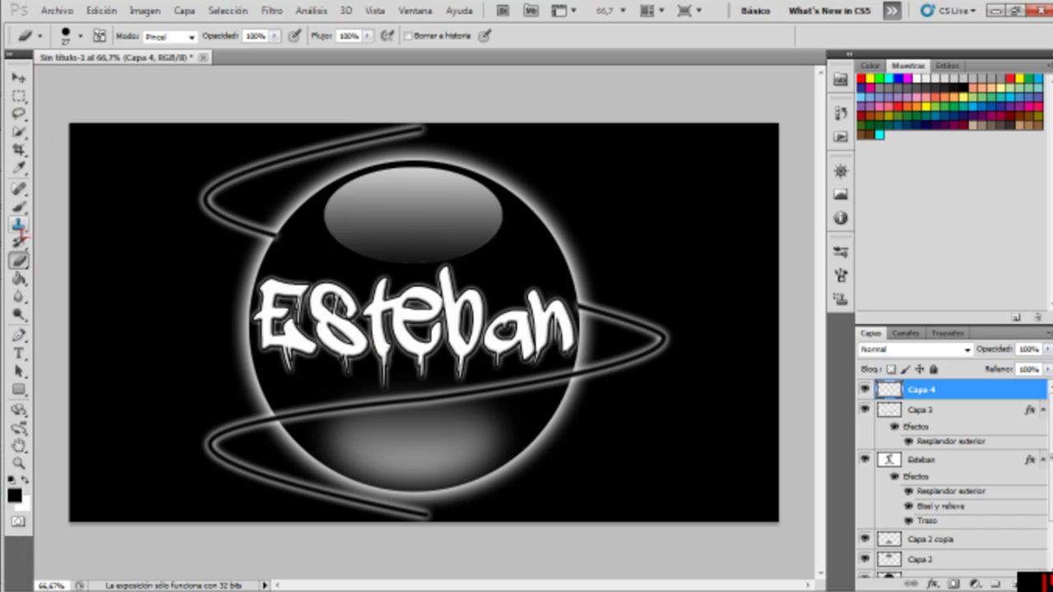
# With the Brush on Capa 3, dab sparkle dots along the upper swirl
pyautogui.click(18, 206)
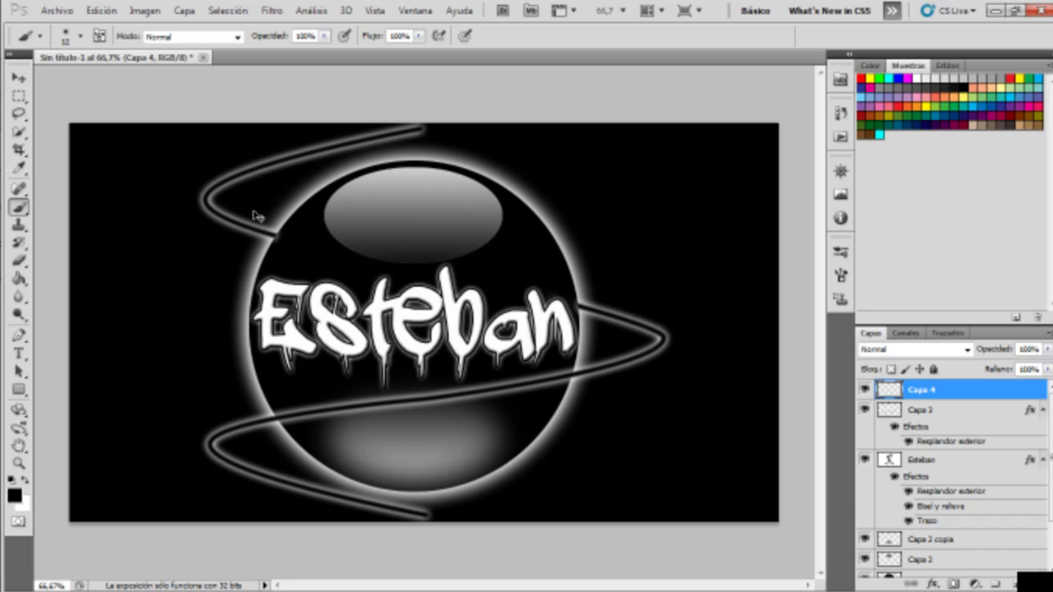
pyautogui.hotkey('alt', '[')
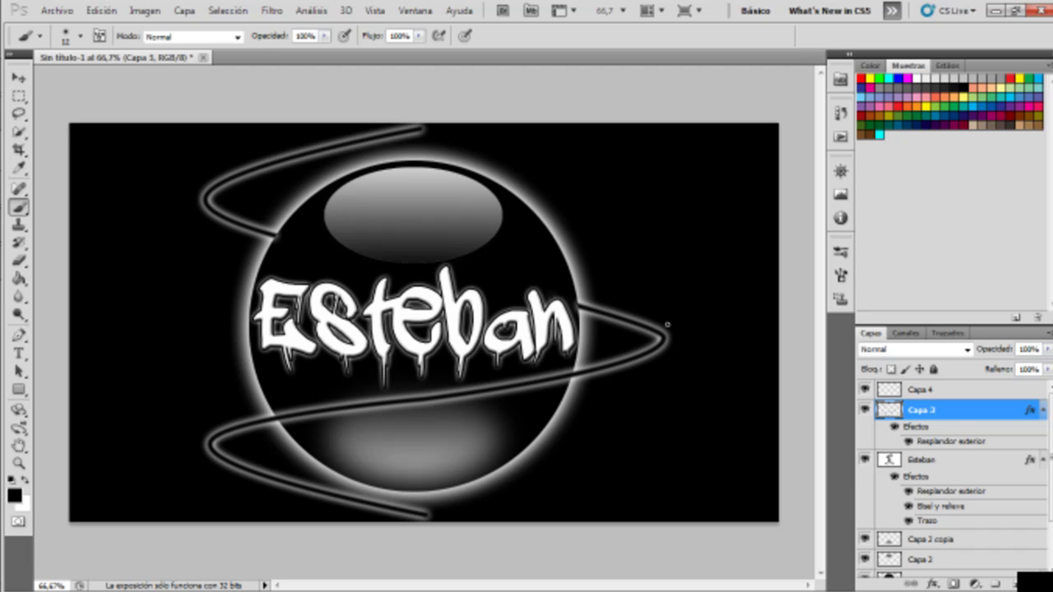
pyautogui.click(266, 215)
pyautogui.click(240, 207)
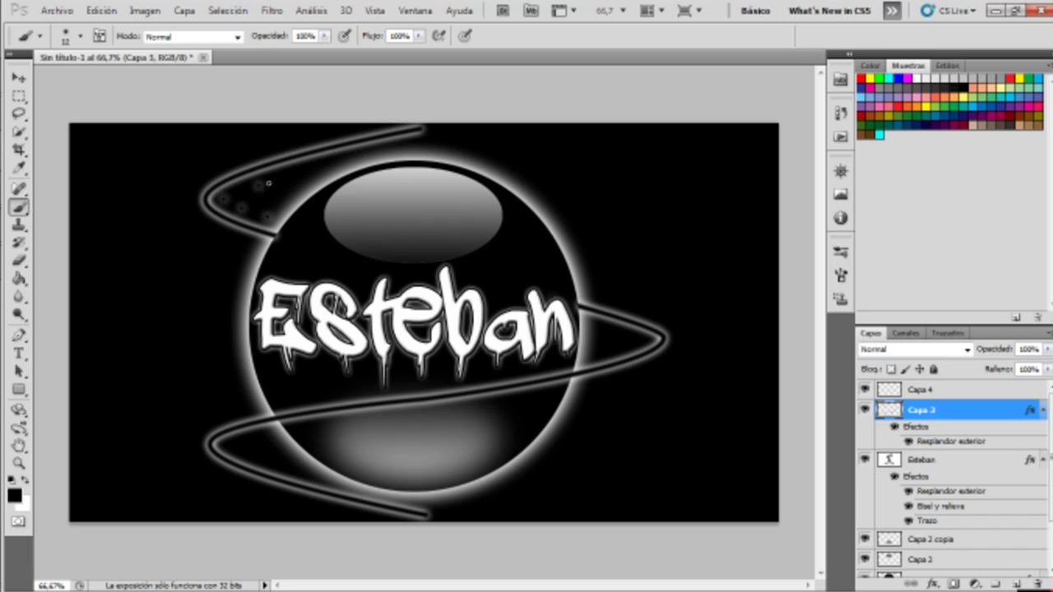
pyautogui.click(298, 172)
pyautogui.click(356, 158)
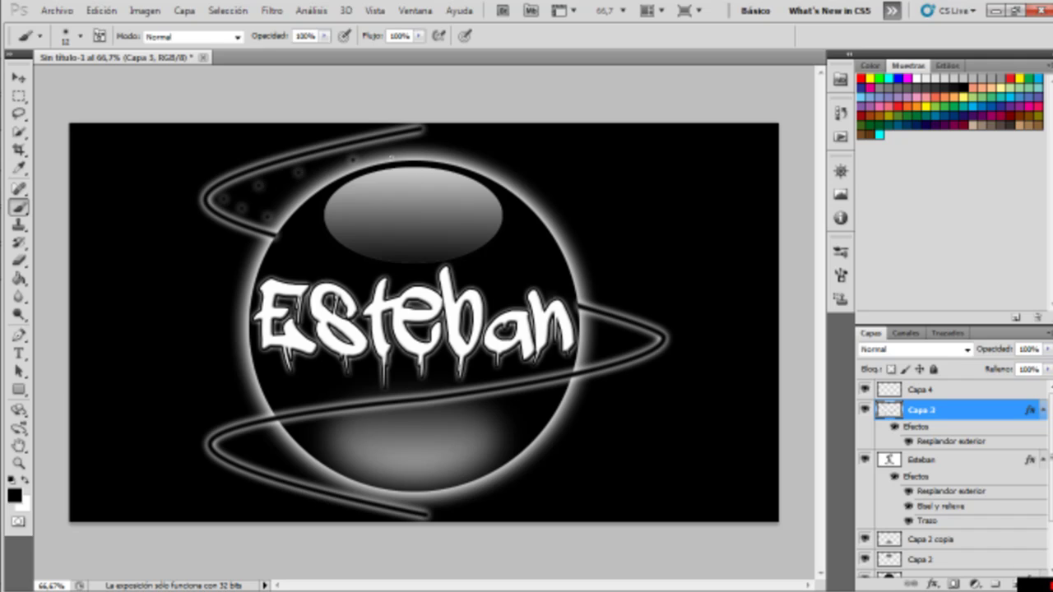
pyautogui.click(401, 148)
pyautogui.click(385, 151)
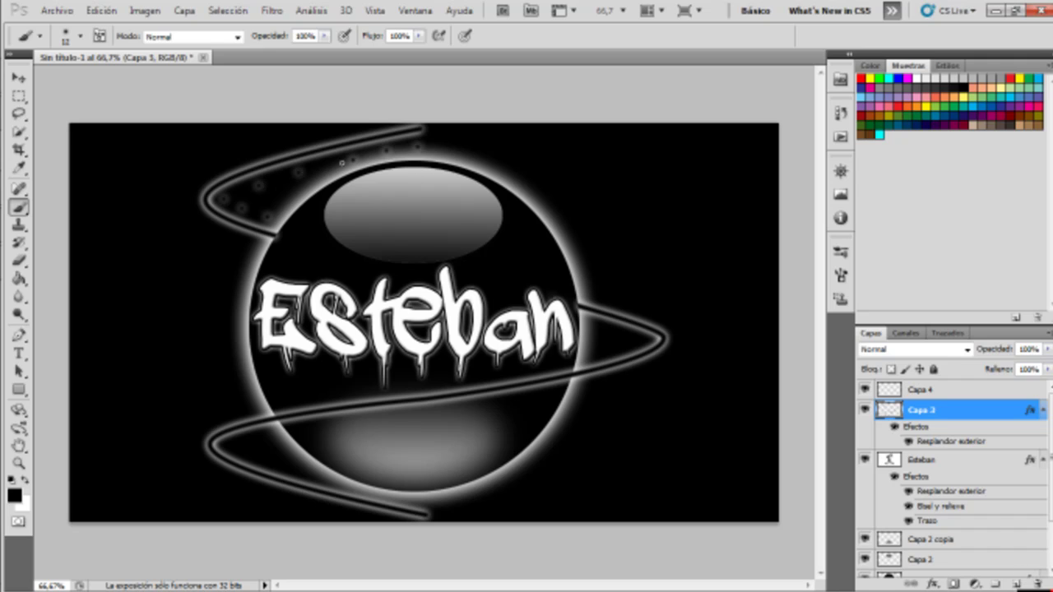
pyautogui.click(323, 163)
# Dab more sparkle dots around the left and top of the upper ring
pyautogui.click(250, 244)
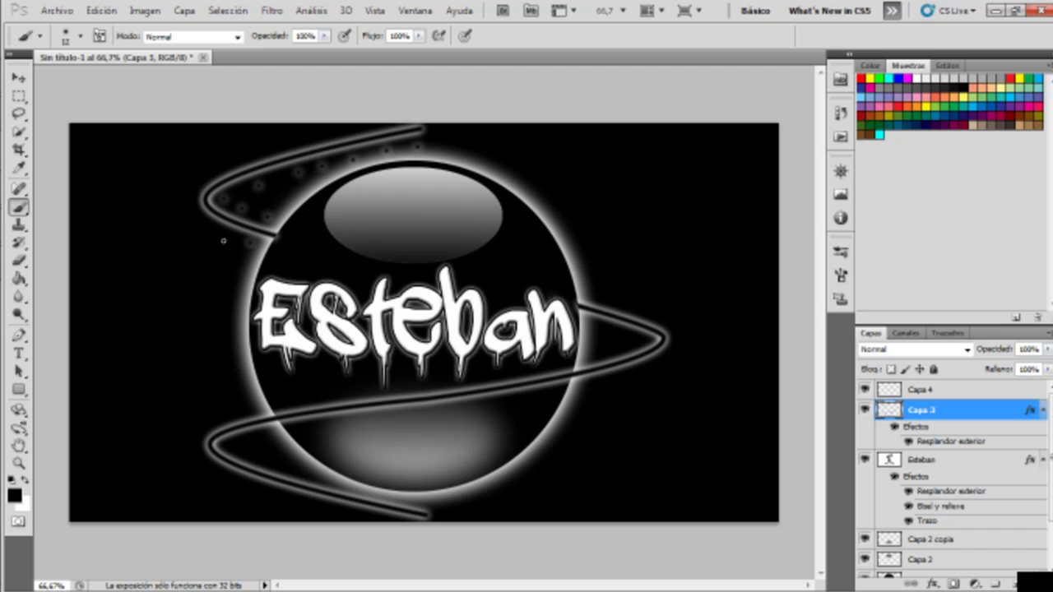
pyautogui.click(215, 232)
pyautogui.click(188, 209)
pyautogui.click(191, 182)
pyautogui.click(224, 158)
pyautogui.click(265, 147)
pyautogui.click(305, 133)
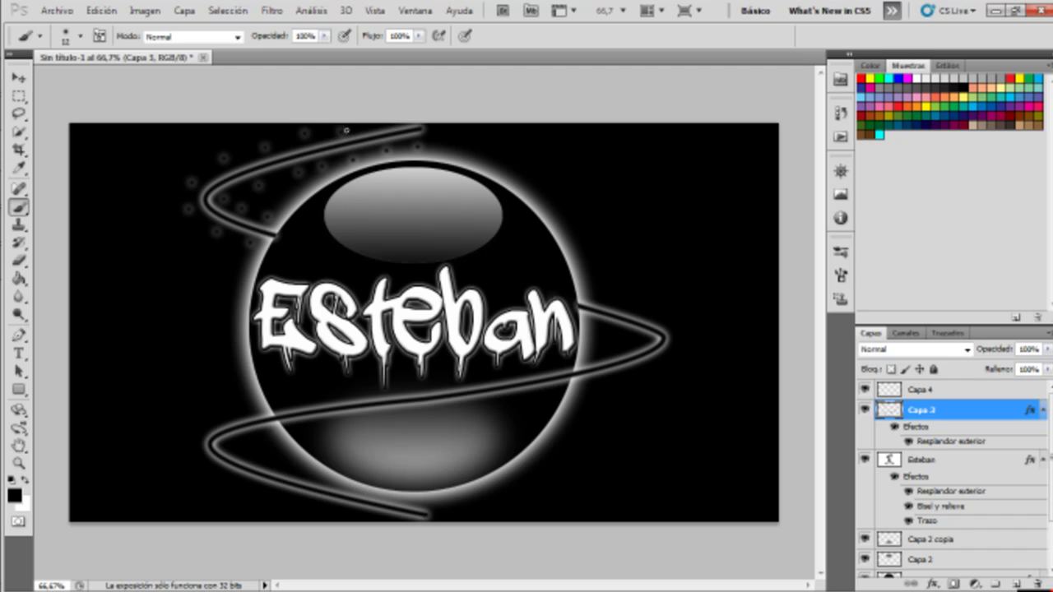
# Dab sparkle dots along the right ring and the lower swirl rings
pyautogui.click(587, 294)
pyautogui.click(612, 296)
pyautogui.click(641, 311)
pyautogui.click(664, 319)
pyautogui.click(687, 341)
pyautogui.click(671, 360)
pyautogui.click(639, 375)
pyautogui.click(601, 384)
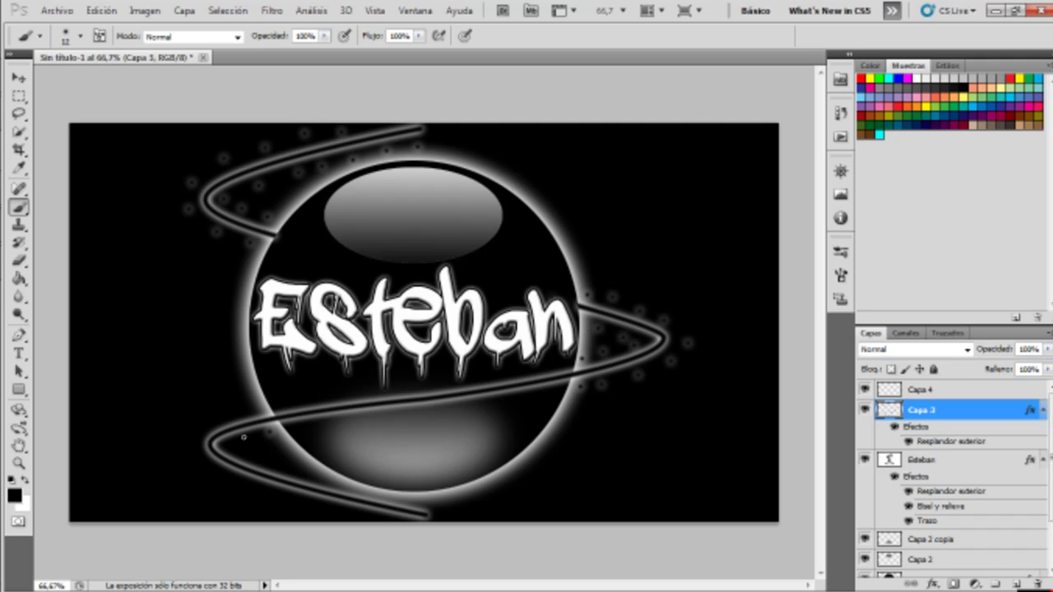
pyautogui.moveTo(233, 445)
pyautogui.mouseDown()
pyautogui.moveTo(317, 475)
pyautogui.moveTo(284, 497)
pyautogui.moveTo(197, 472)
pyautogui.moveTo(202, 426)
pyautogui.moveTo(252, 409)
pyautogui.mouseUp()
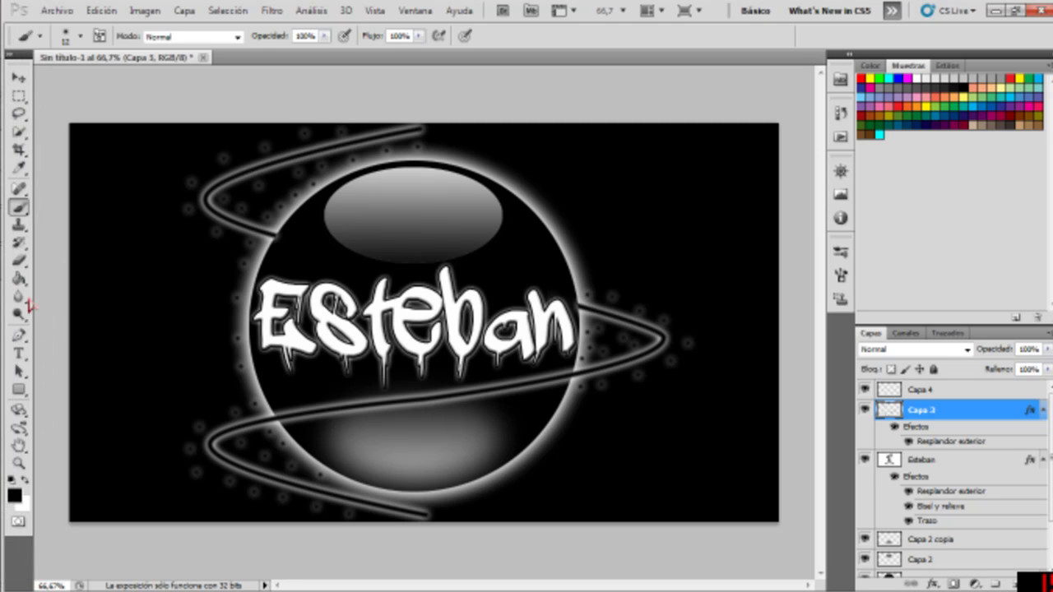
# On Capa 4, make a small circular elliptical selection left of the big sphere
pyautogui.hotkey('alt', ']')
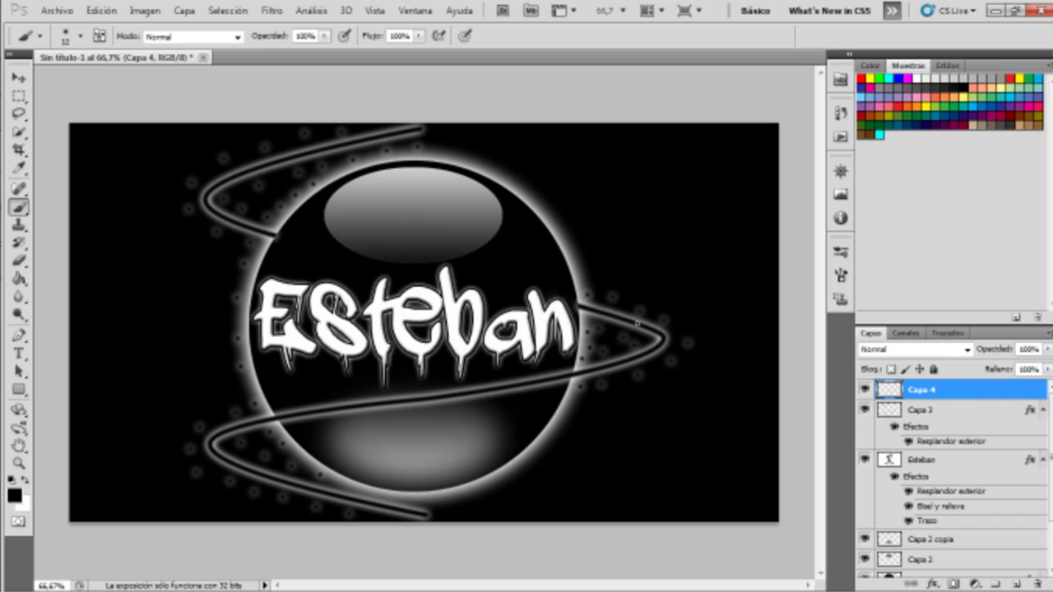
pyautogui.click(18, 96)
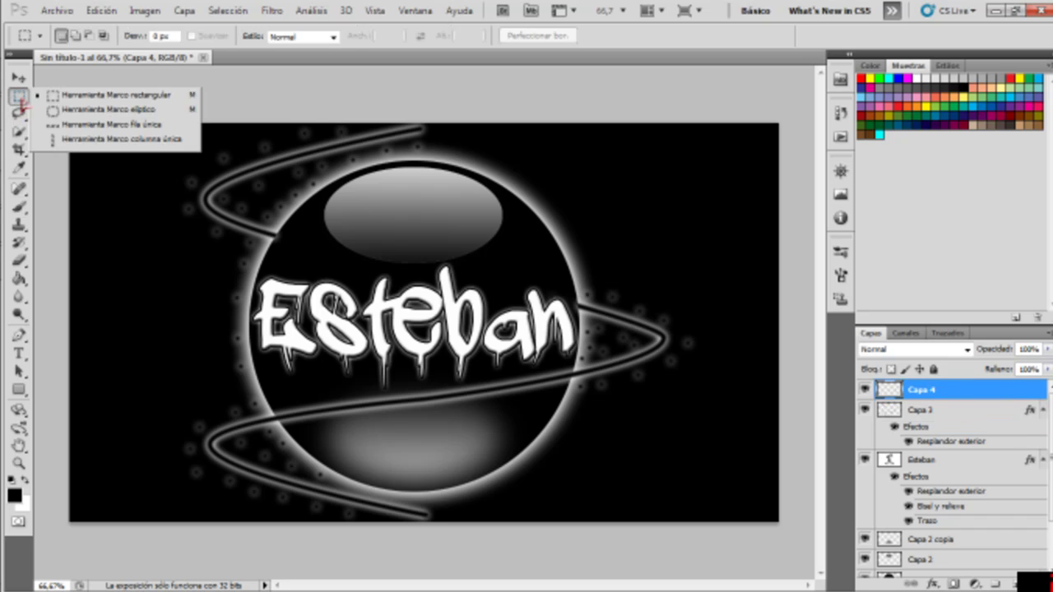
pyautogui.click(85, 113)
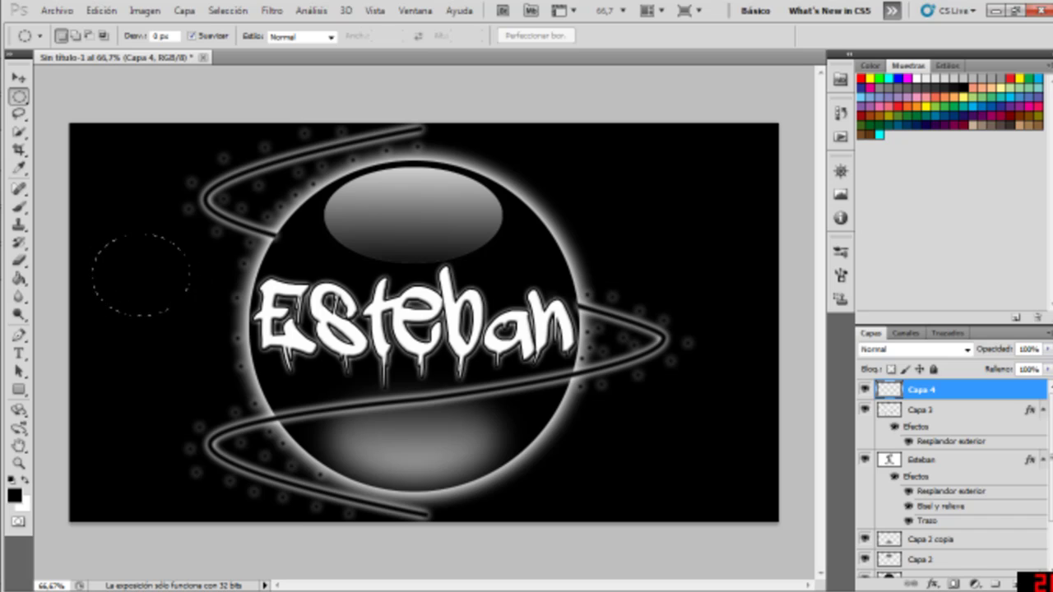
pyautogui.moveTo(183, 327); pyautogui.dragTo(186, 326)
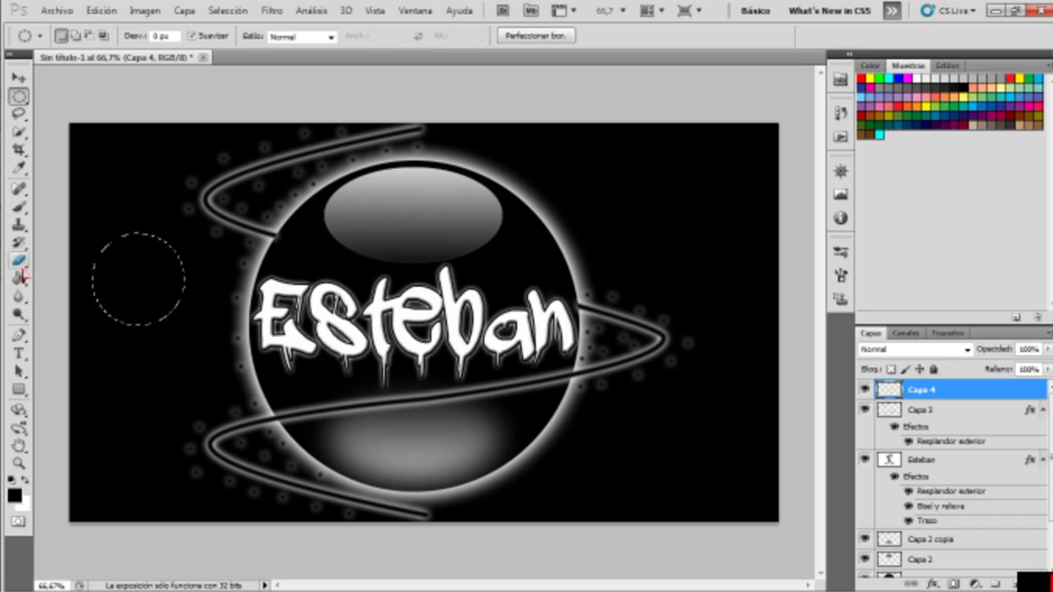
# Fill the circle with a light-to-dark grey gradient
pyautogui.click(20, 280)
pyautogui.click(66, 277)
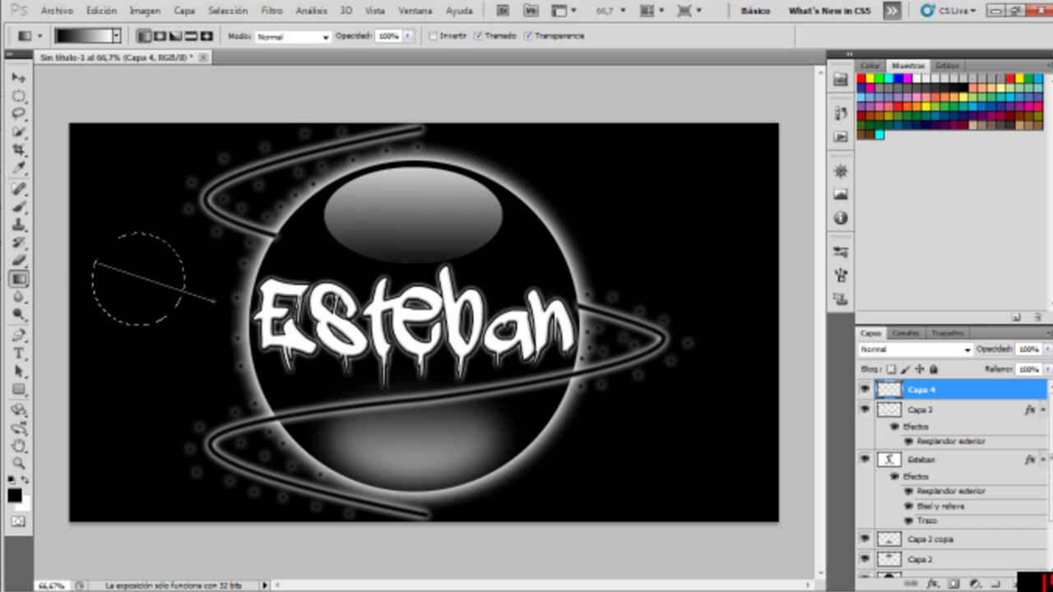
pyautogui.moveTo(216, 302); pyautogui.dragTo(197, 312)
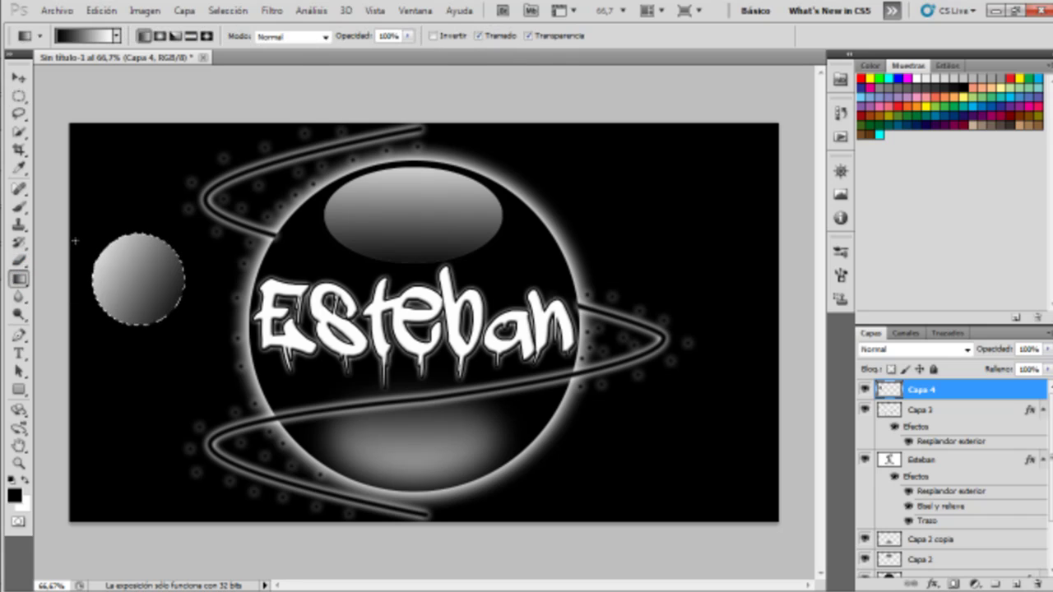
pyautogui.moveTo(64, 231); pyautogui.dragTo(60, 229)
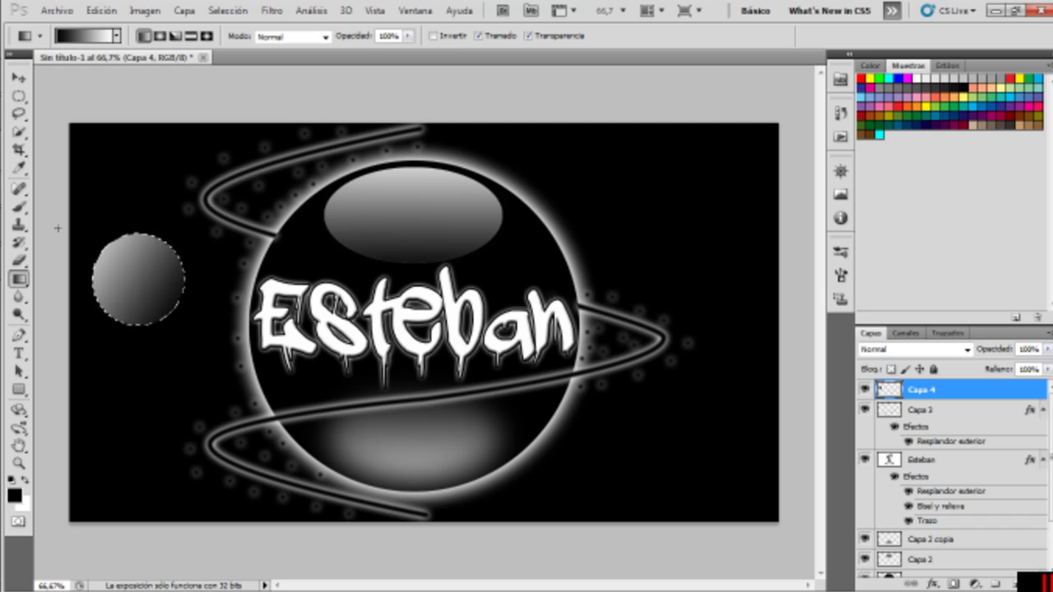
# Duplicate the moon layer twice, creating Capa 4 copia and Capa 4 copia 2
pyautogui.click(20, 79)
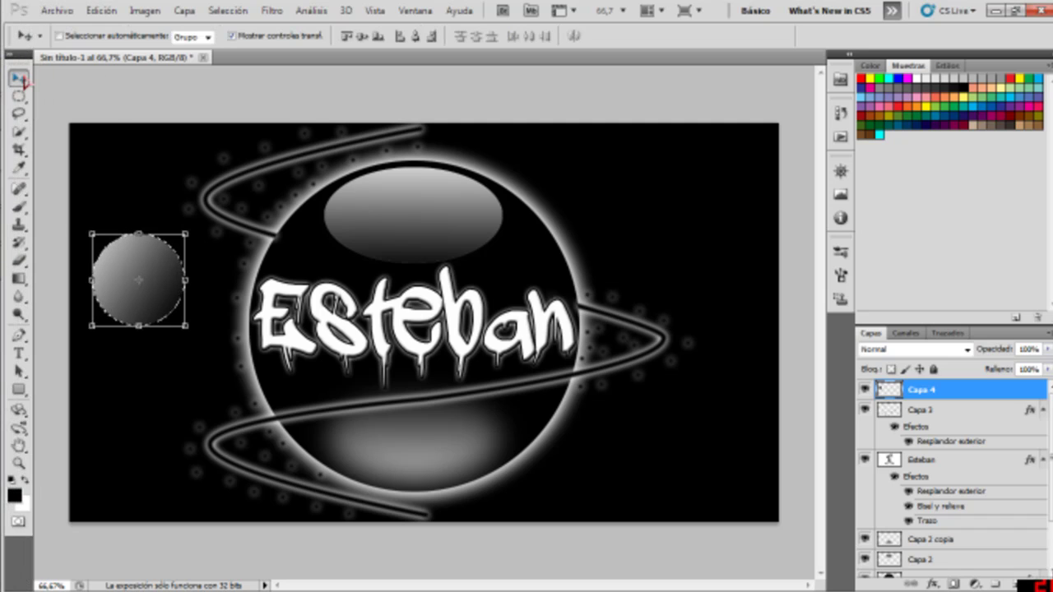
pyautogui.rightClick(950, 390)
pyautogui.click(920, 104)
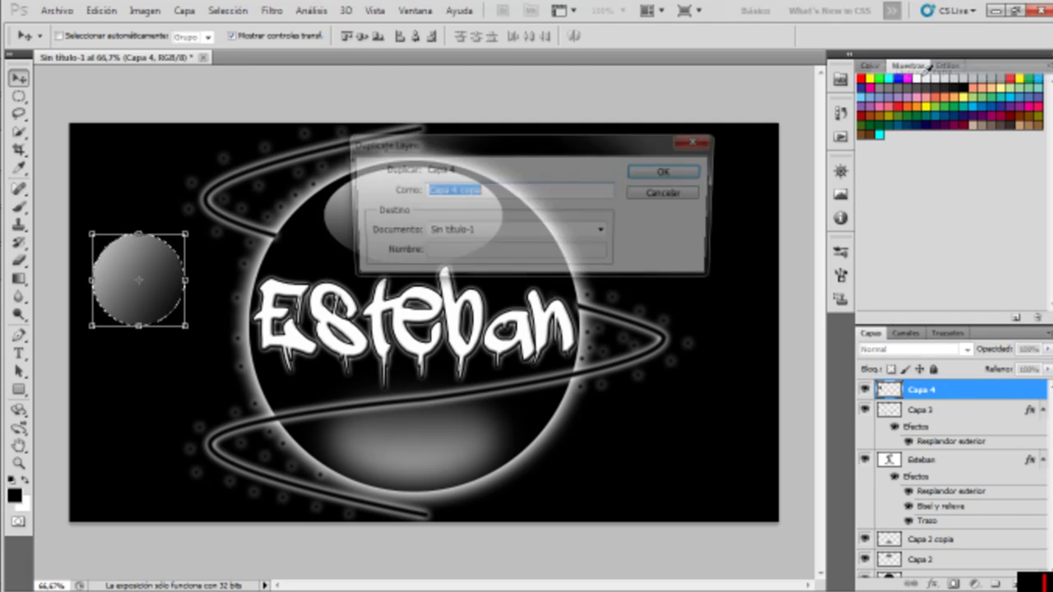
pyautogui.click(663, 171)
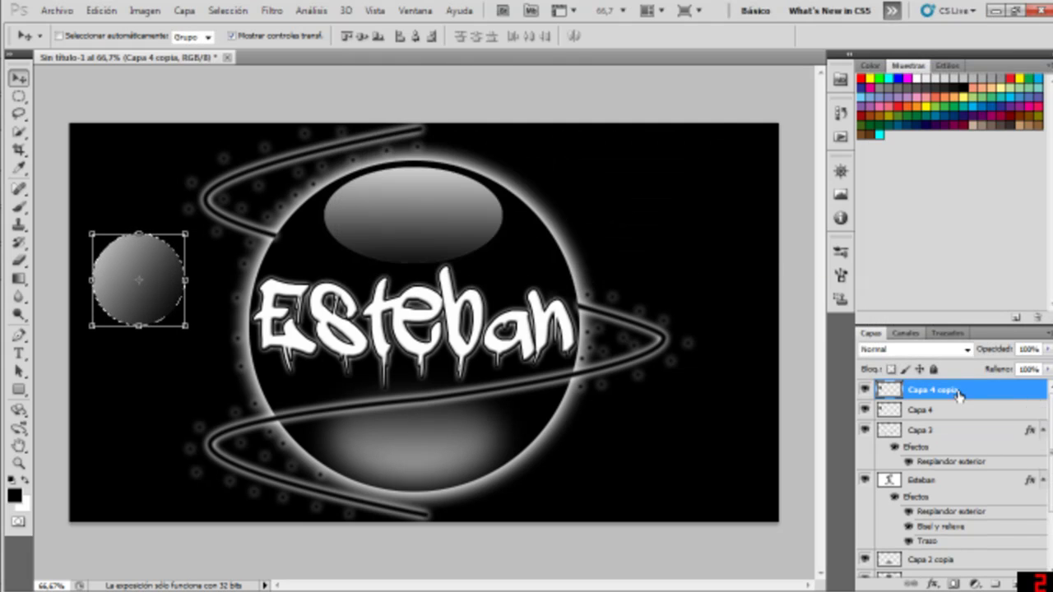
pyautogui.rightClick(959, 395)
pyautogui.click(707, 75)
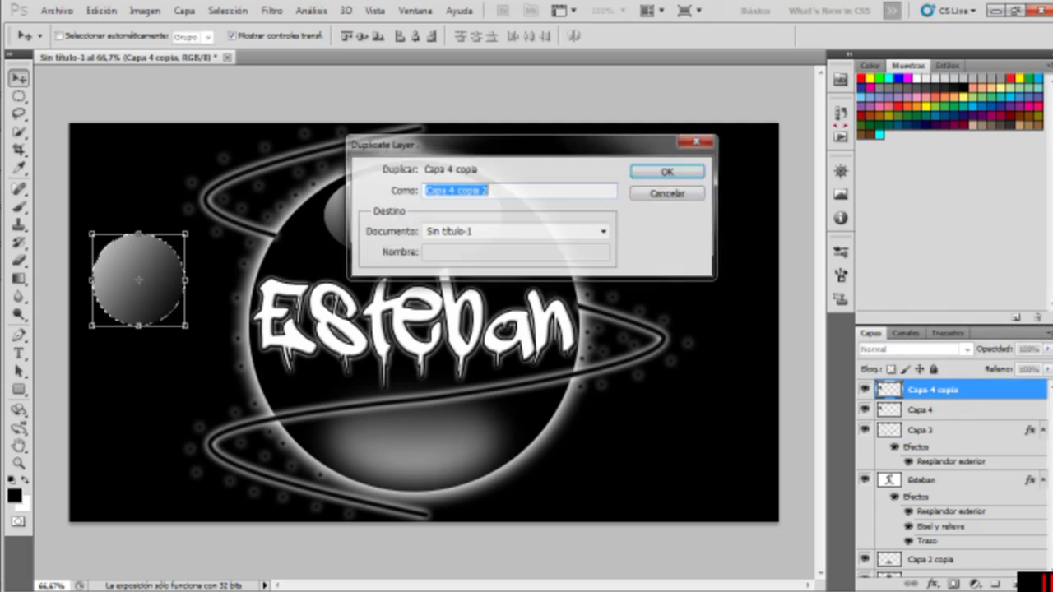
pyautogui.click(666, 172)
# Move one moon copy to the upper right and rotate it
pyautogui.moveTo(186, 268)
pyautogui.mouseDown()
pyautogui.moveTo(670, 222)
pyautogui.moveTo(733, 206)
pyautogui.mouseUp()
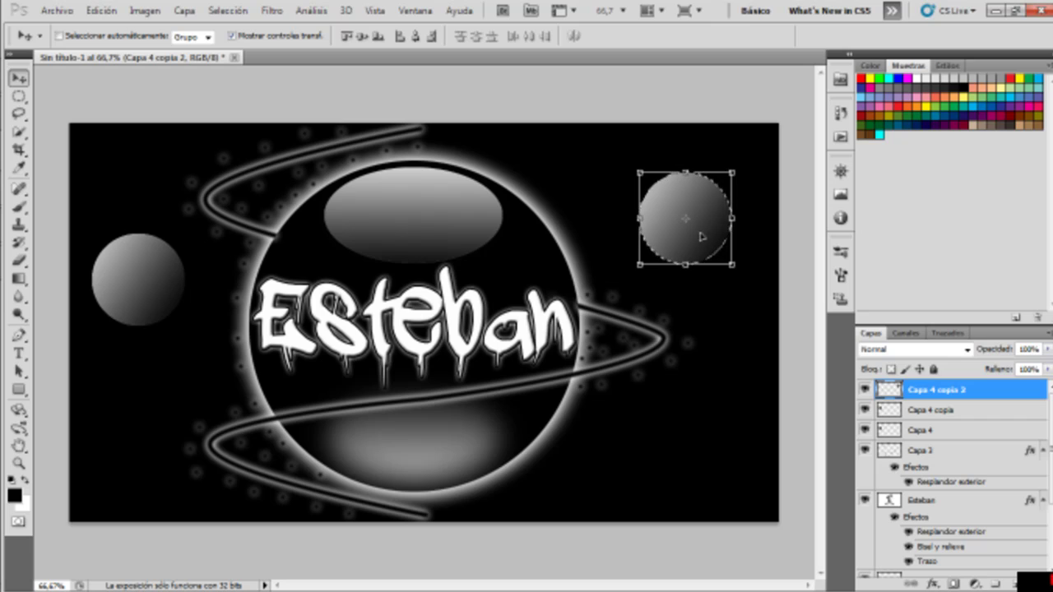
pyautogui.moveTo(628, 269); pyautogui.dragTo(610, 167)
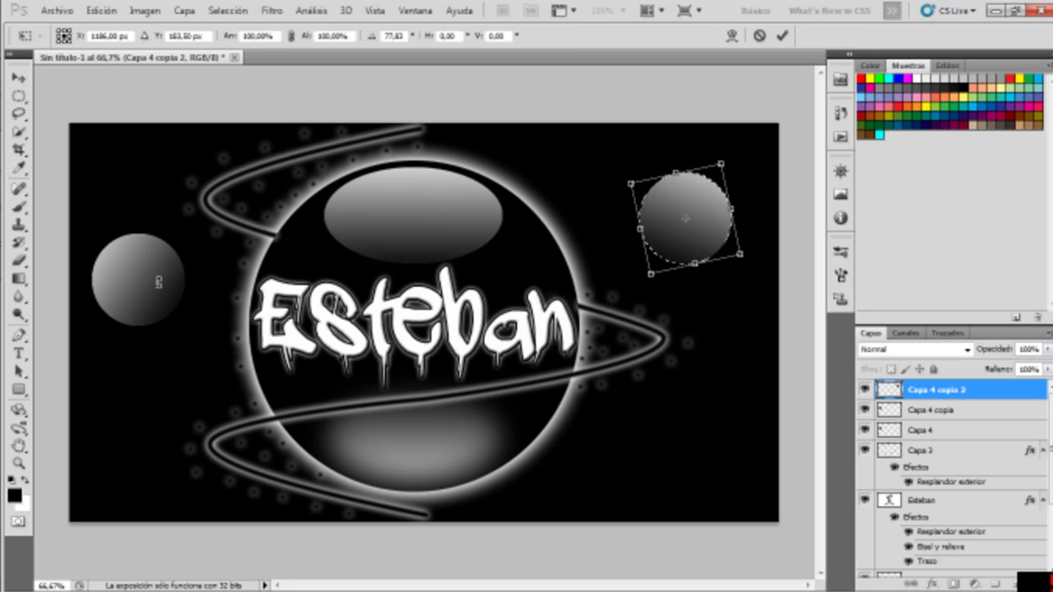
pyautogui.click(779, 35)
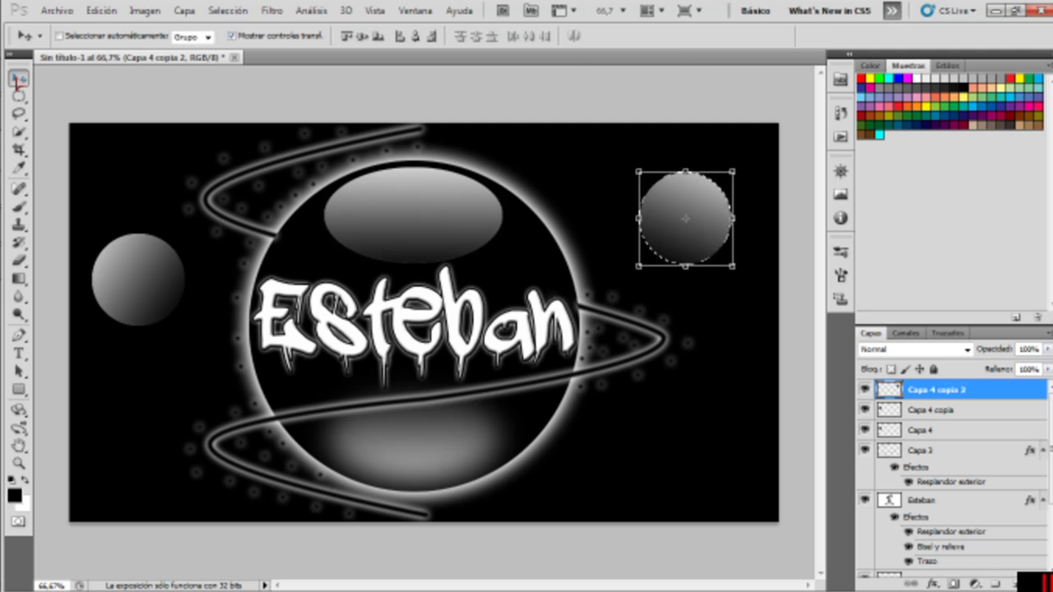
# Deselect, move Capa 4 copia to the lower left, and apply a rotation to it
pyautogui.click(929, 418)
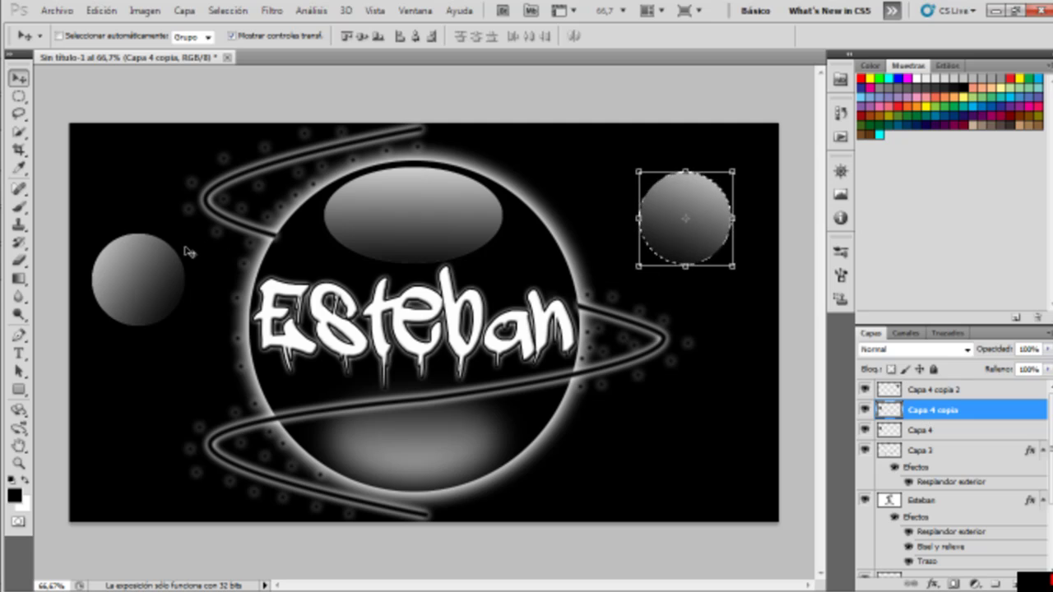
pyautogui.click(19, 97)
pyautogui.hotkey('ctrl', 'd')
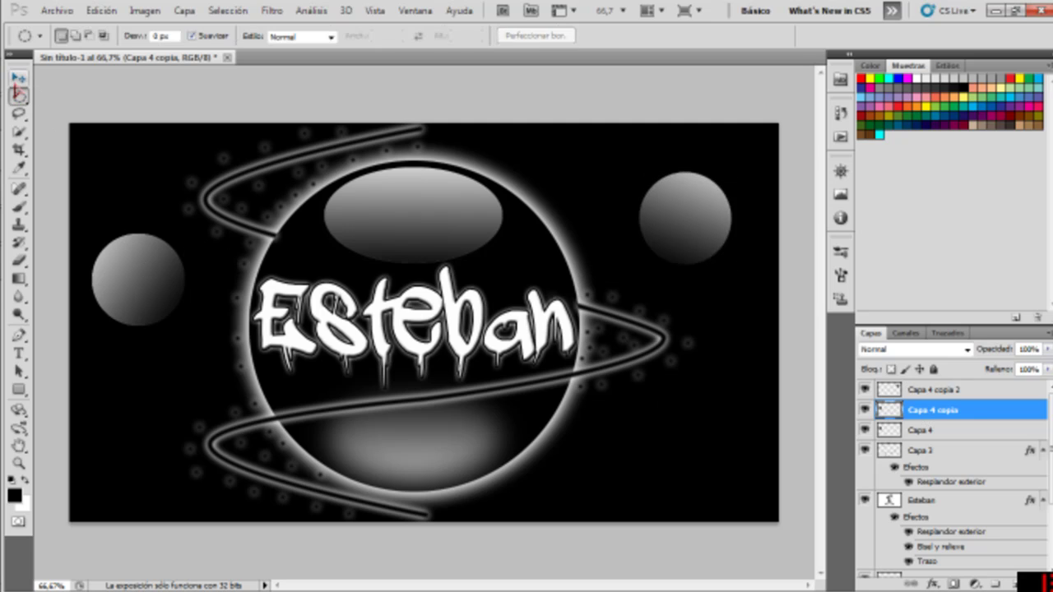
pyautogui.click(18, 77)
pyautogui.moveTo(125, 261); pyautogui.dragTo(109, 423)
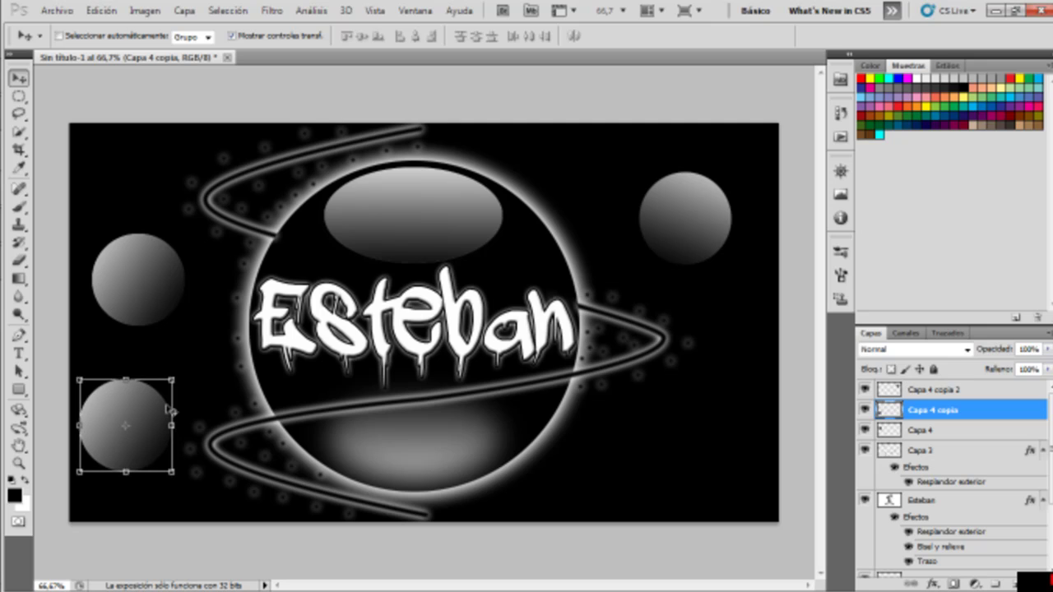
pyautogui.moveTo(169, 409); pyautogui.dragTo(175, 374)
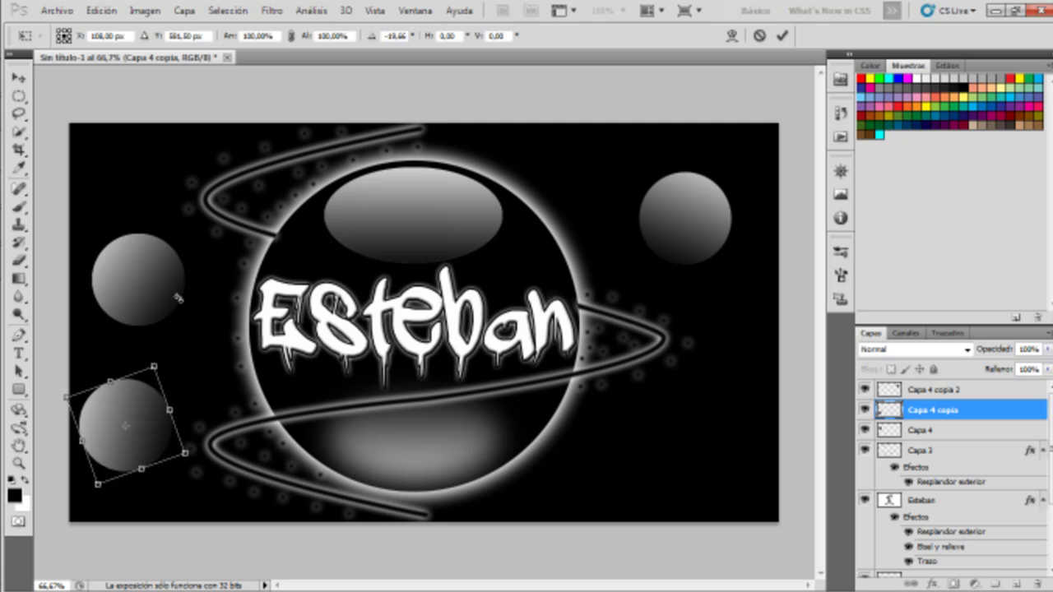
pyautogui.click(18, 77)
pyautogui.click(469, 239)
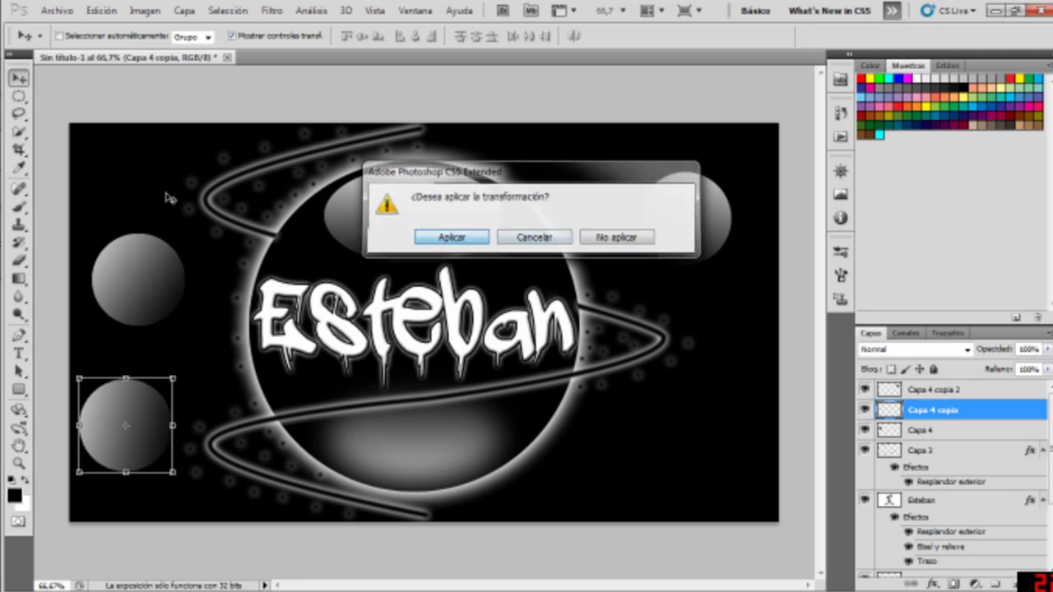
pyautogui.click(979, 432)
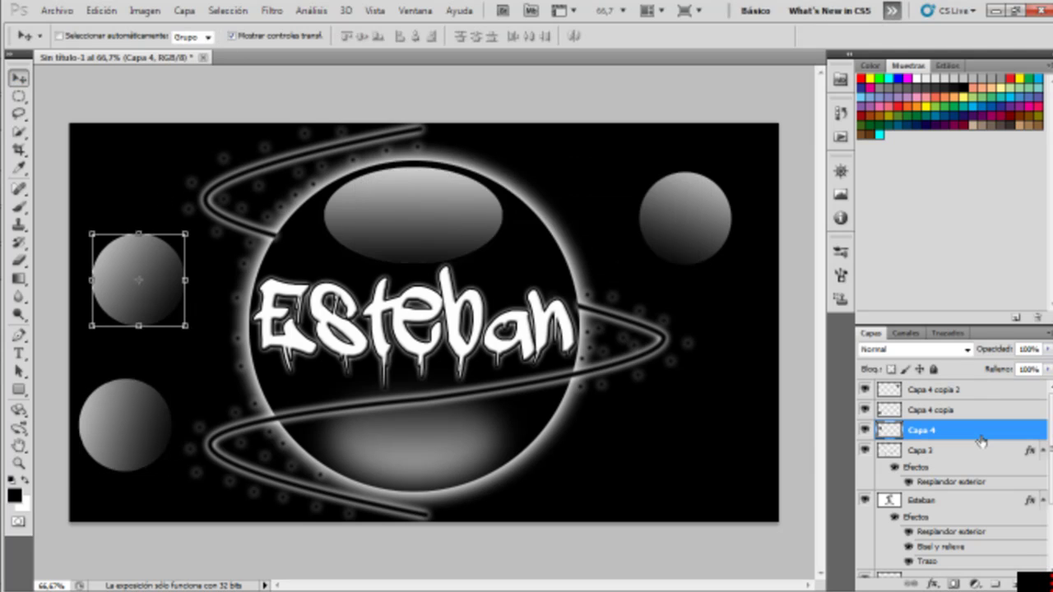
# Duplicate the moon layer as Capa 4 copia 3 and drag it to the bottom right
pyautogui.keyDown('shift'); pyautogui.click(979, 390); pyautogui.keyUp('shift')
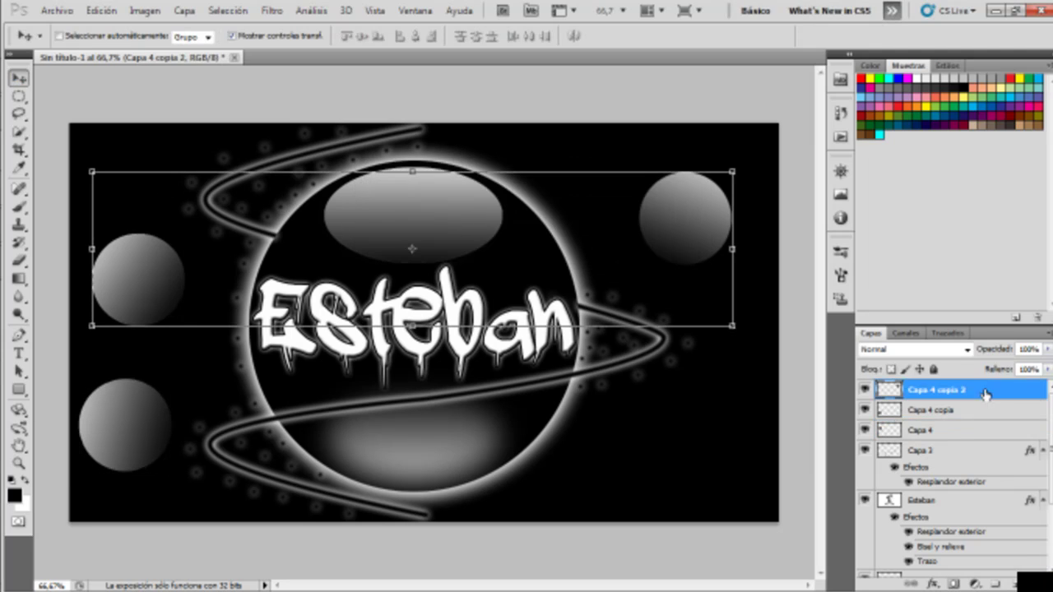
pyautogui.rightClick(979, 390)
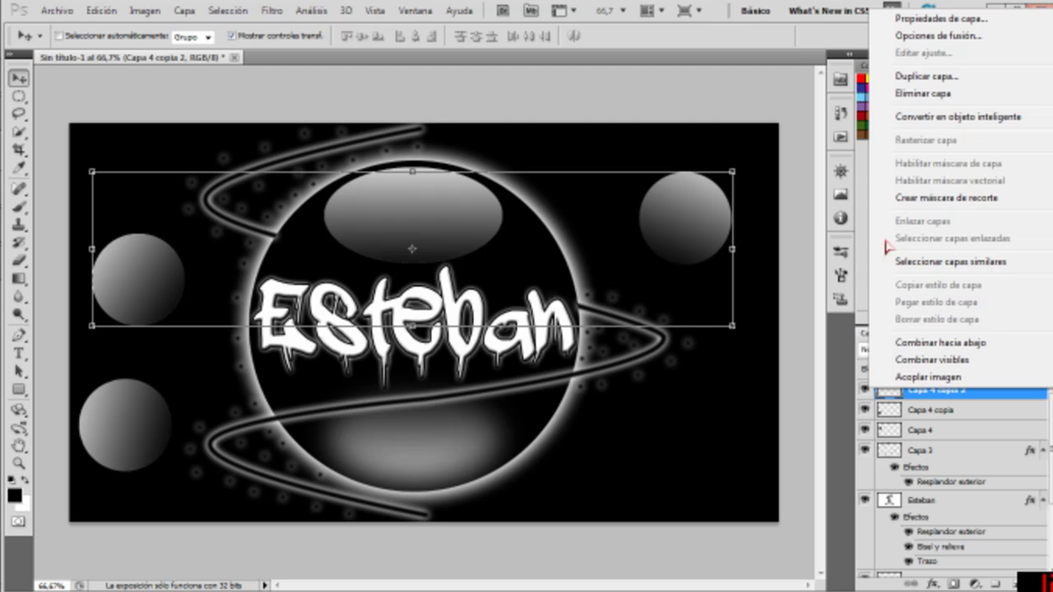
pyautogui.click(925, 76)
pyautogui.click(668, 171)
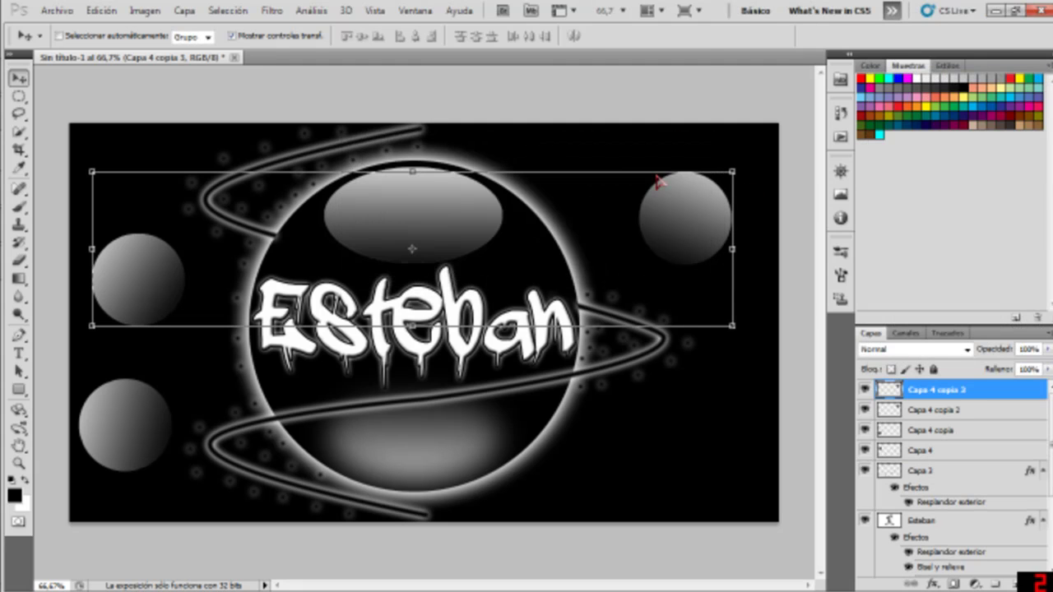
pyautogui.moveTo(701, 224)
pyautogui.mouseDown()
pyautogui.moveTo(711, 468)
pyautogui.moveTo(755, 394)
pyautogui.moveTo(722, 444)
pyautogui.mouseUp()
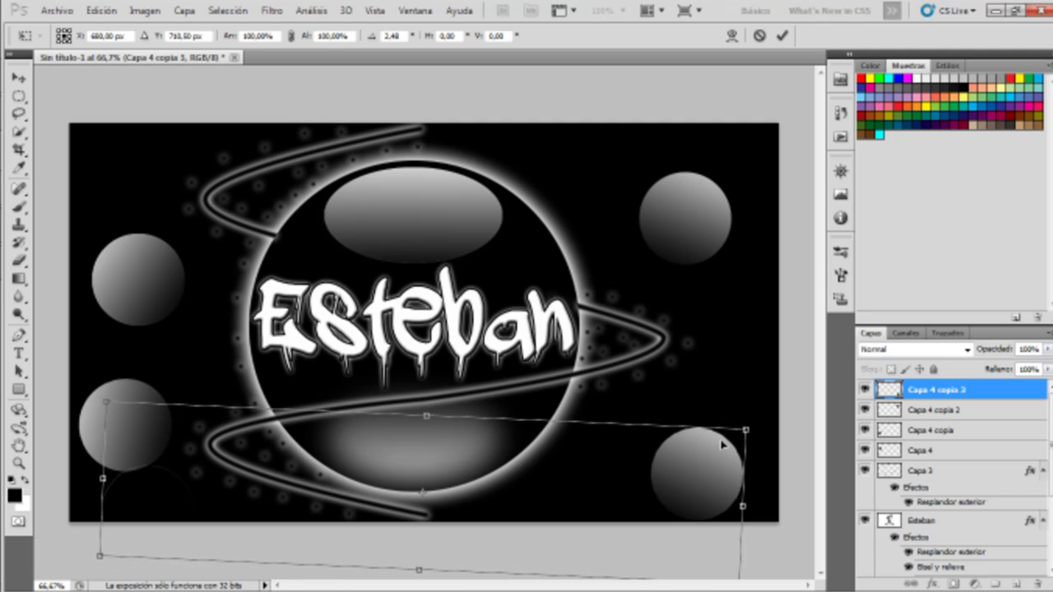
# Apply the pending transform and nudge the new moon up two pixels
pyautogui.click(18, 76)
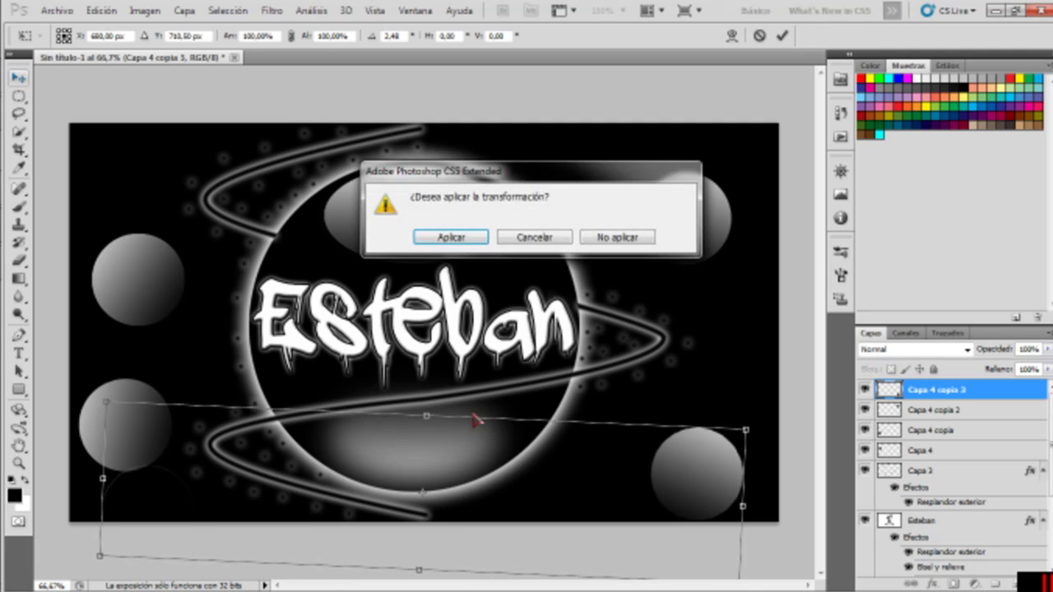
pyautogui.click(479, 237)
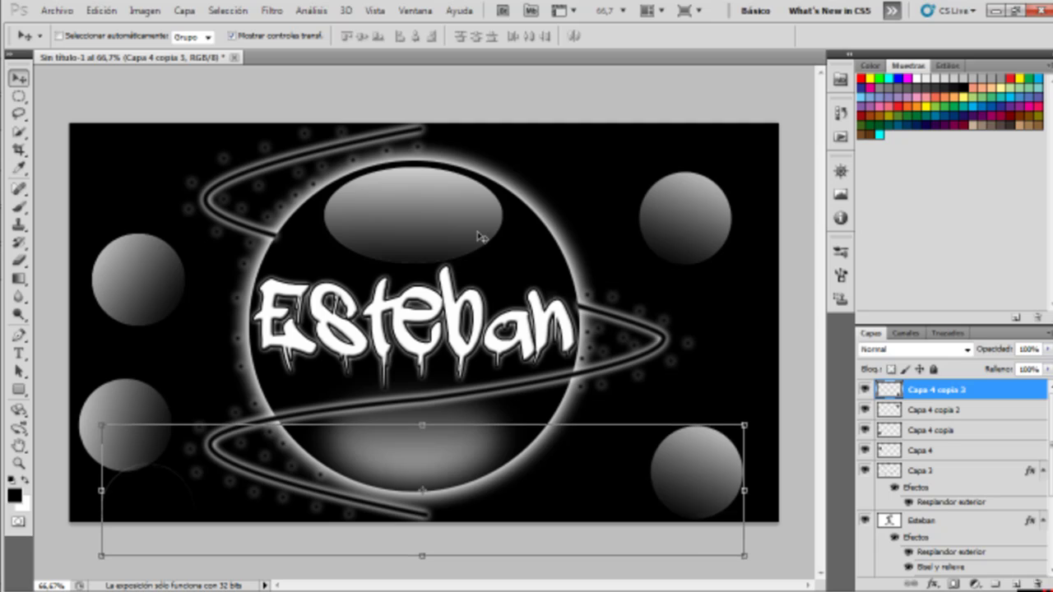
pyautogui.press('Up')
pyautogui.press('Up')
pyautogui.press('Up')
pyautogui.press('Up')
pyautogui.press('Up')
pyautogui.press('Up')
pyautogui.press('Up')
pyautogui.press('Up')
pyautogui.press('Up')
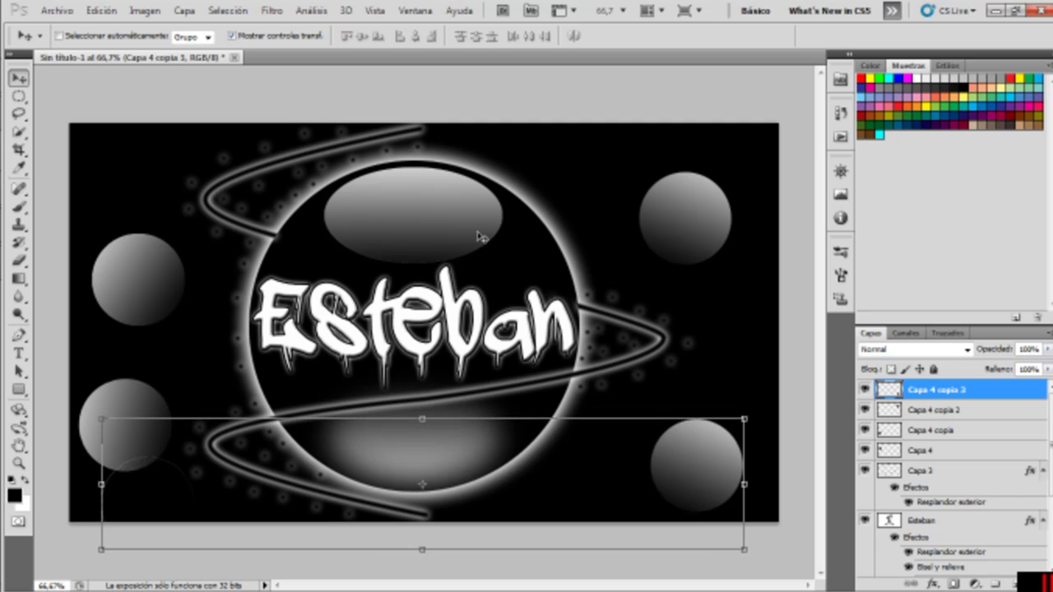
pyautogui.press('Up')
pyautogui.press('e')
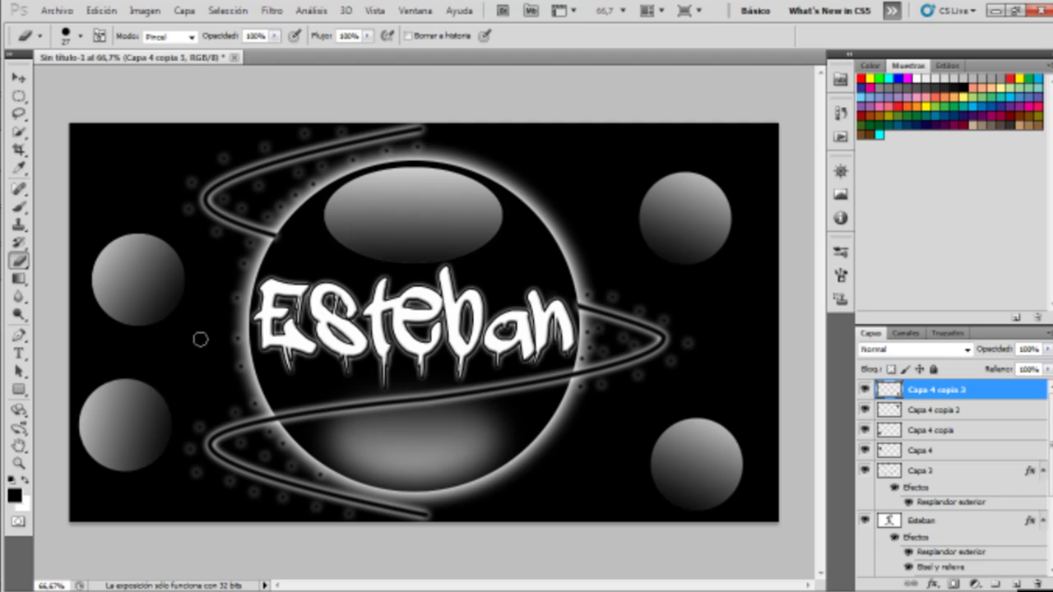
pyautogui.press('v')
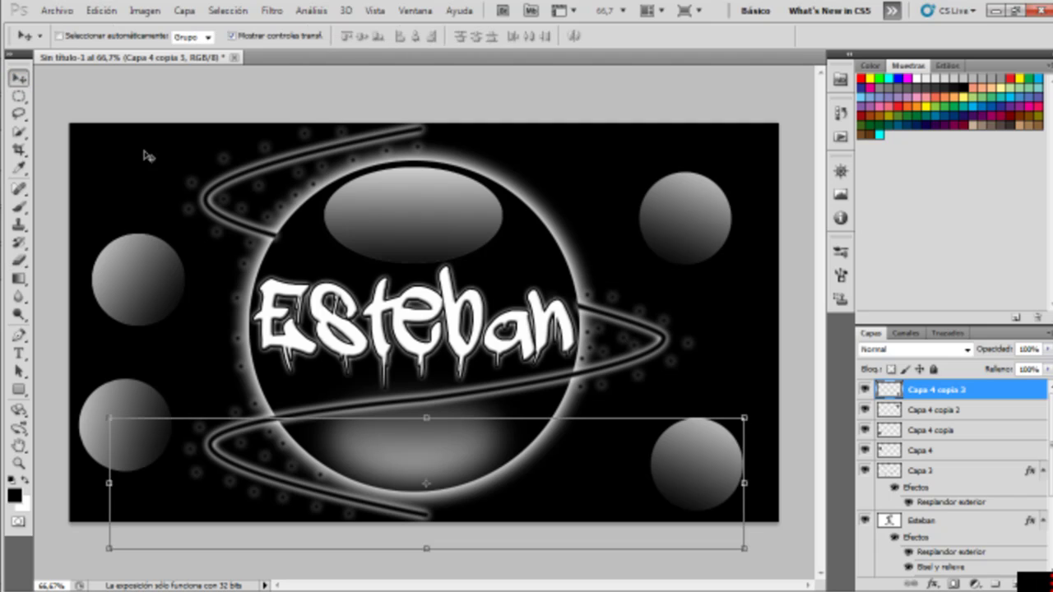
# Rotate the moon clockwise, apply it, and move it into the lower-right corner
pyautogui.moveTo(103, 411); pyautogui.dragTo(142, 308)
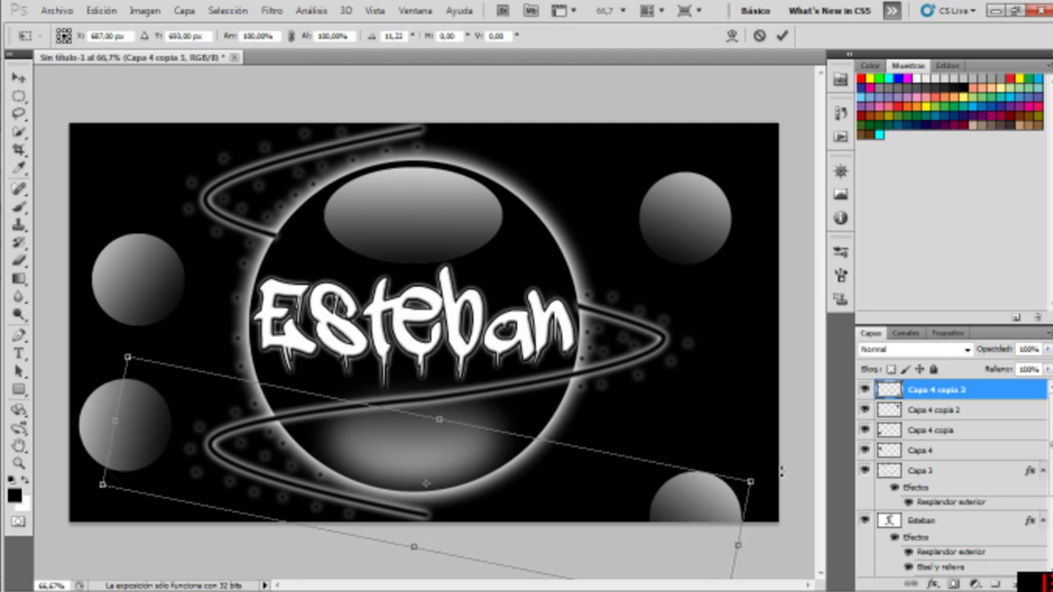
pyautogui.moveTo(722, 514); pyautogui.dragTo(711, 519)
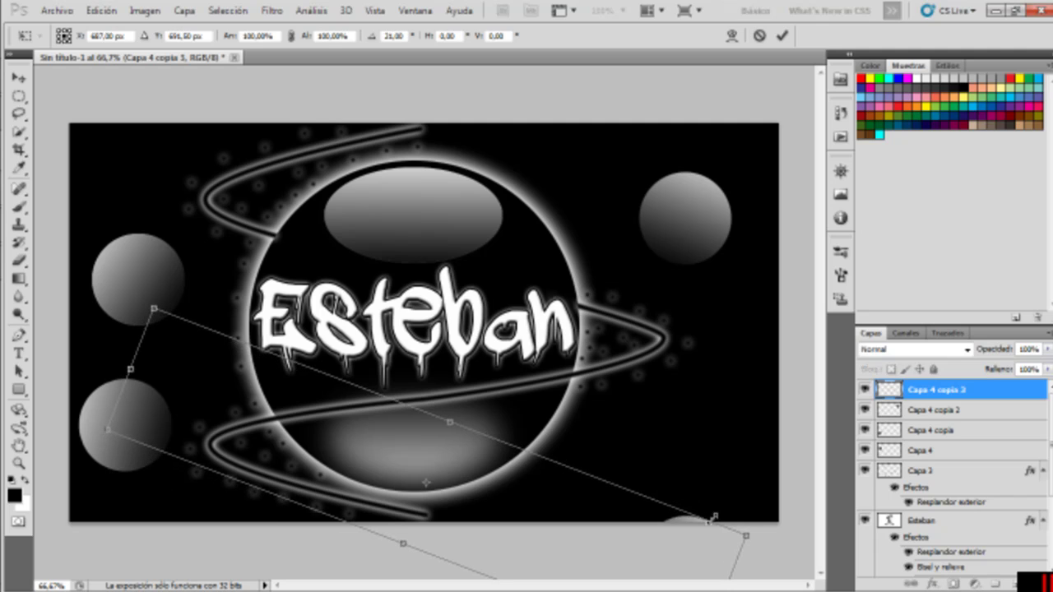
pyautogui.press('Up')
pyautogui.press('Up')
pyautogui.press('Up')
pyautogui.press('Up')
pyautogui.press('Up')
pyautogui.press('Up')
pyautogui.press('Up')
pyautogui.press('Up')
pyautogui.press('Up')
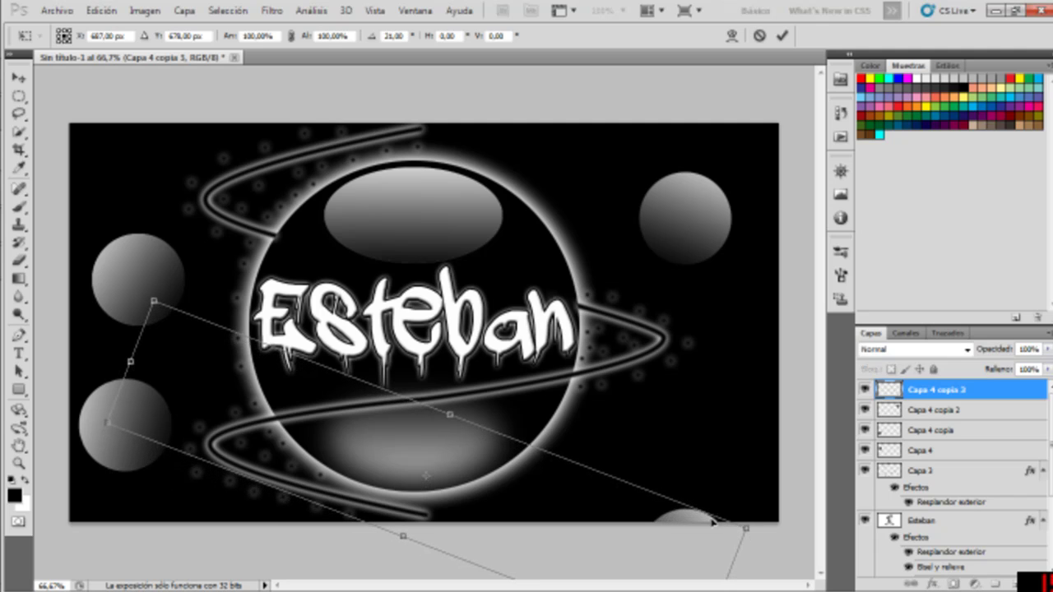
pyautogui.click(18, 78)
pyautogui.click(418, 235)
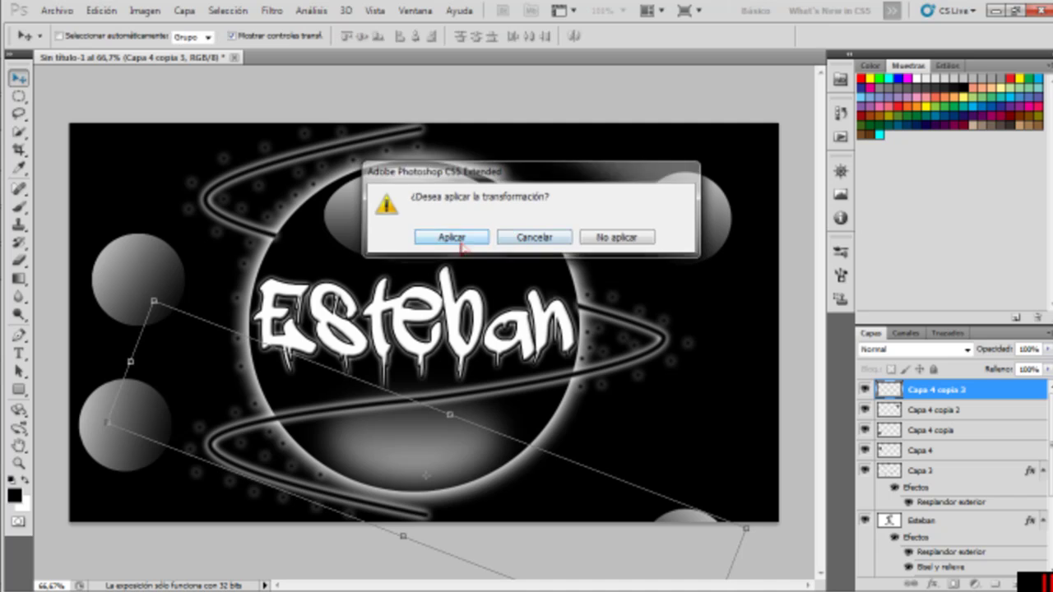
pyautogui.moveTo(473, 456); pyautogui.dragTo(478, 379)
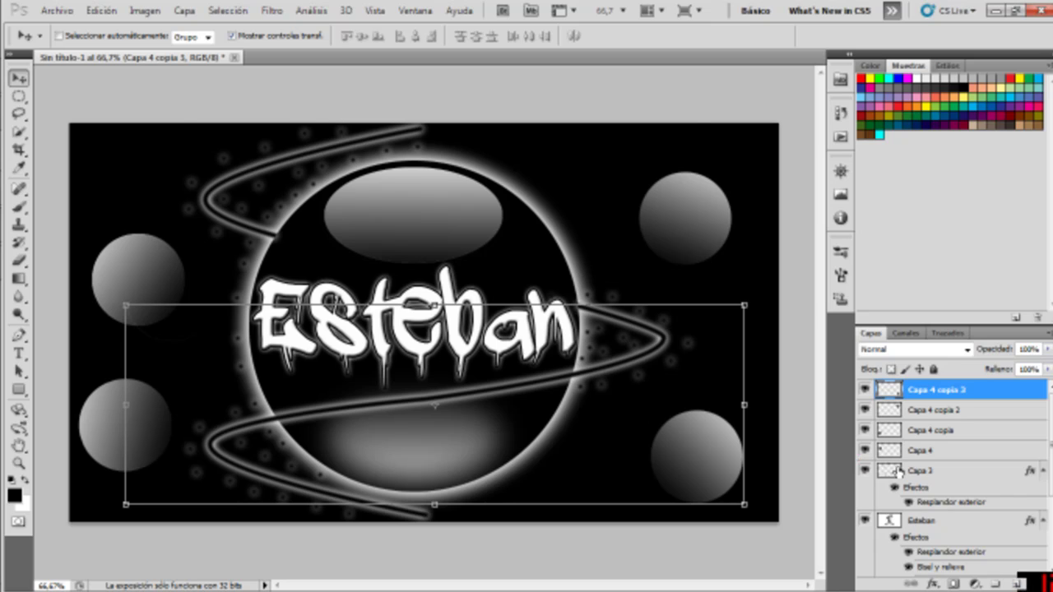
# On Capa 3, brush glowing dots beside the upper-left and lower-left moons
pyautogui.click(927, 469)
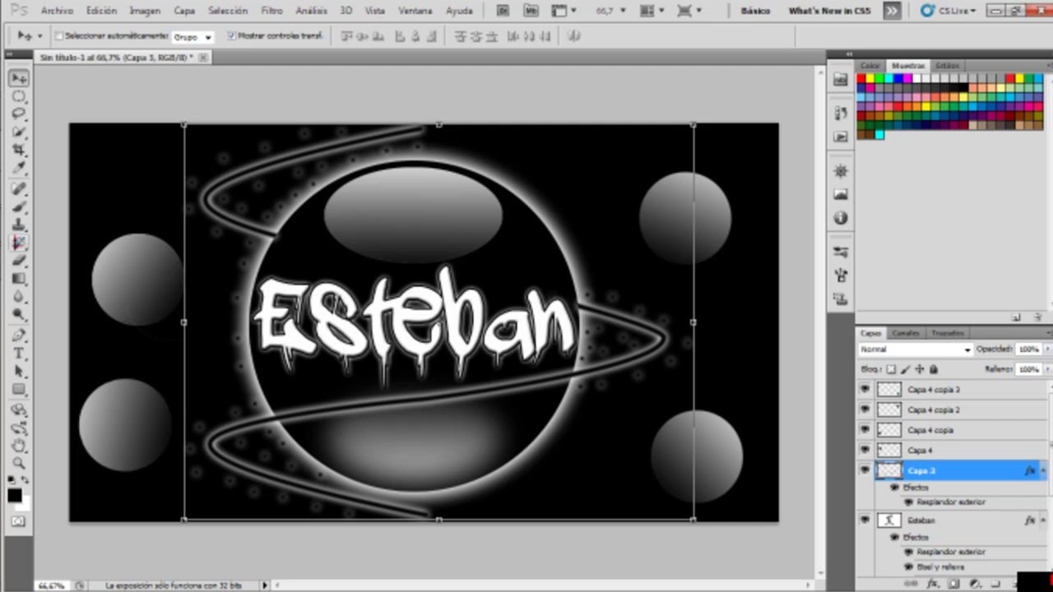
pyautogui.click(20, 208)
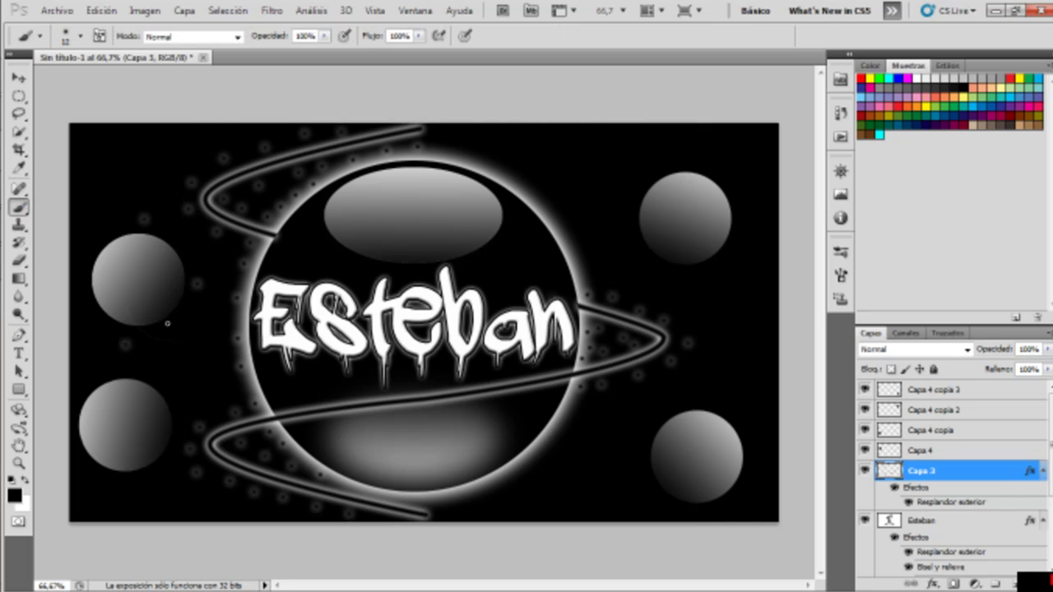
pyautogui.click(99, 227)
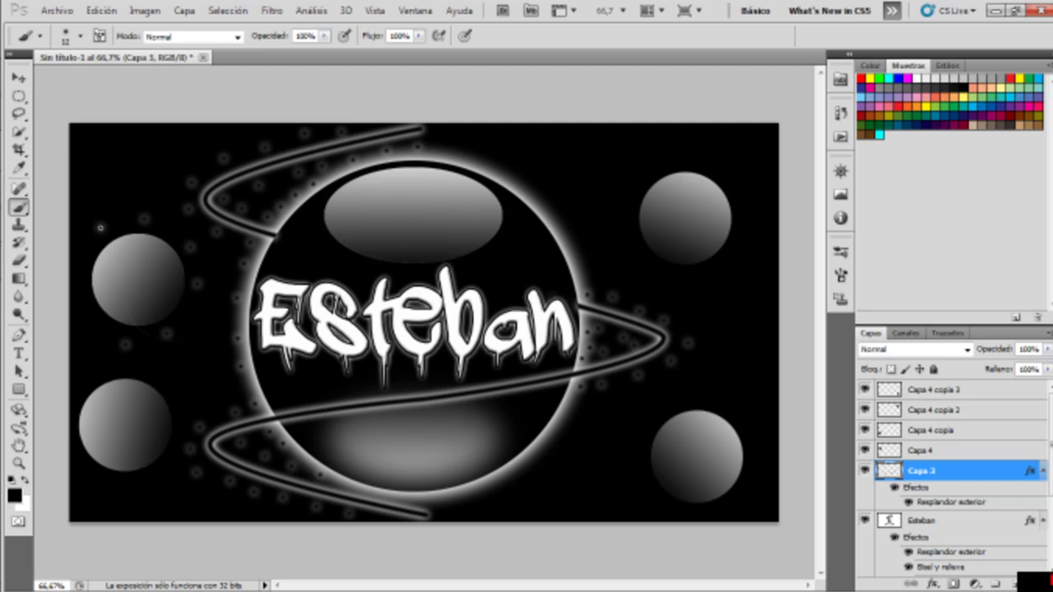
pyautogui.click(80, 279)
pyautogui.click(92, 331)
pyautogui.click(161, 381)
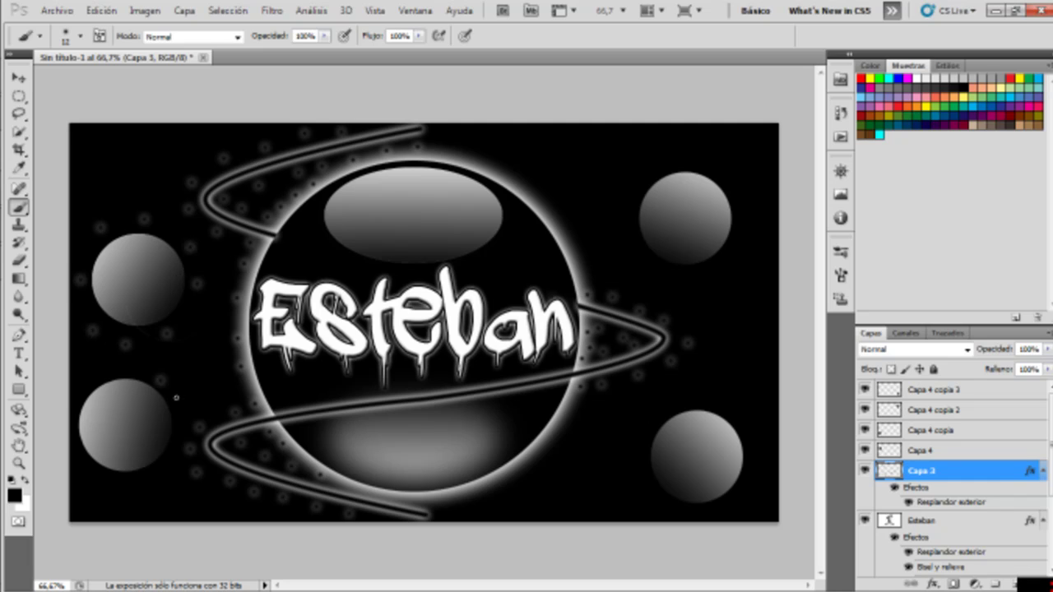
pyautogui.click(168, 470)
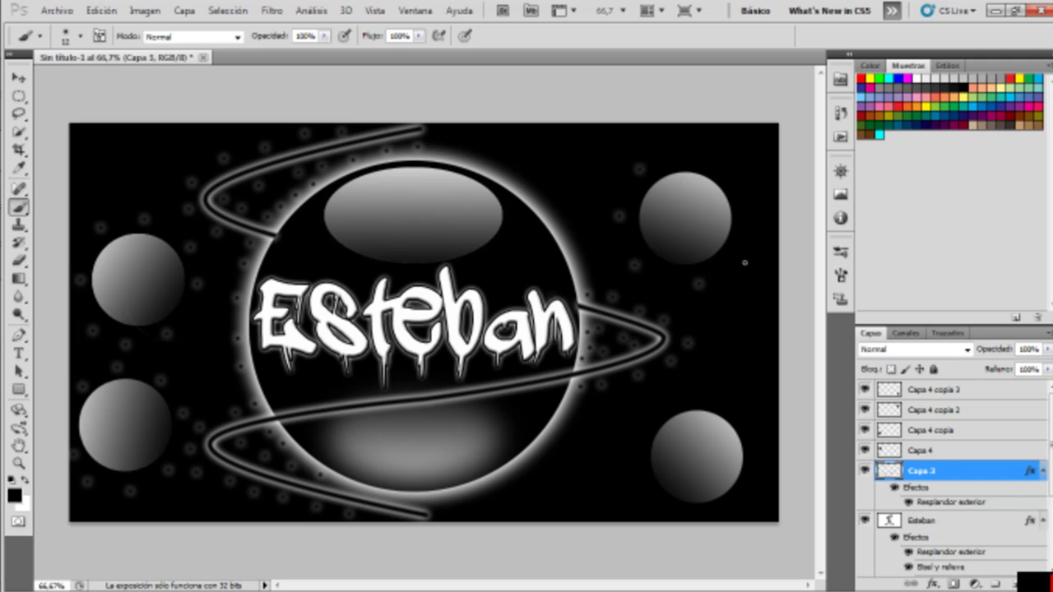
# Add glowing dots near and below the upper-right moon
pyautogui.click(717, 154)
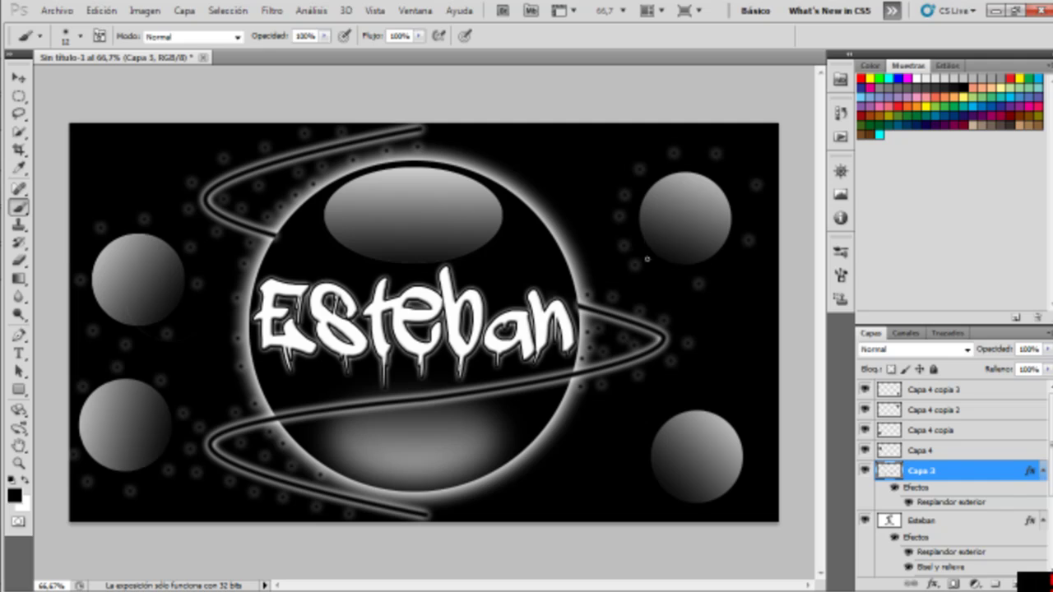
pyautogui.click(656, 274)
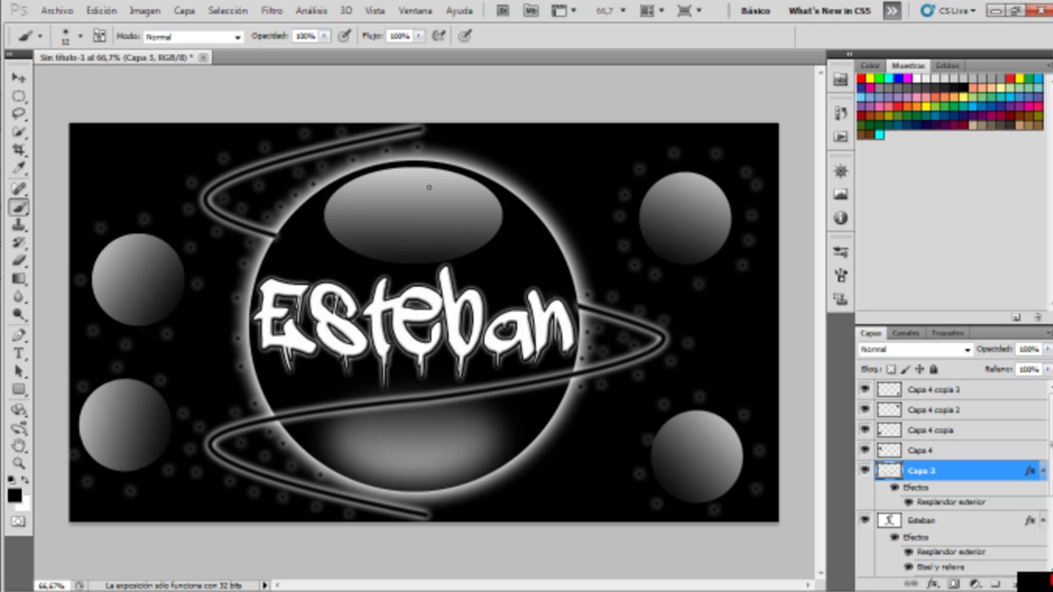
pyautogui.scroll(-2, 935, 513)
pyautogui.scroll(-2, 935, 513)
# Flatten the image, save it as Sin título-1.jpg, and select its icon on the desktop
pyautogui.rightClick(921, 567)
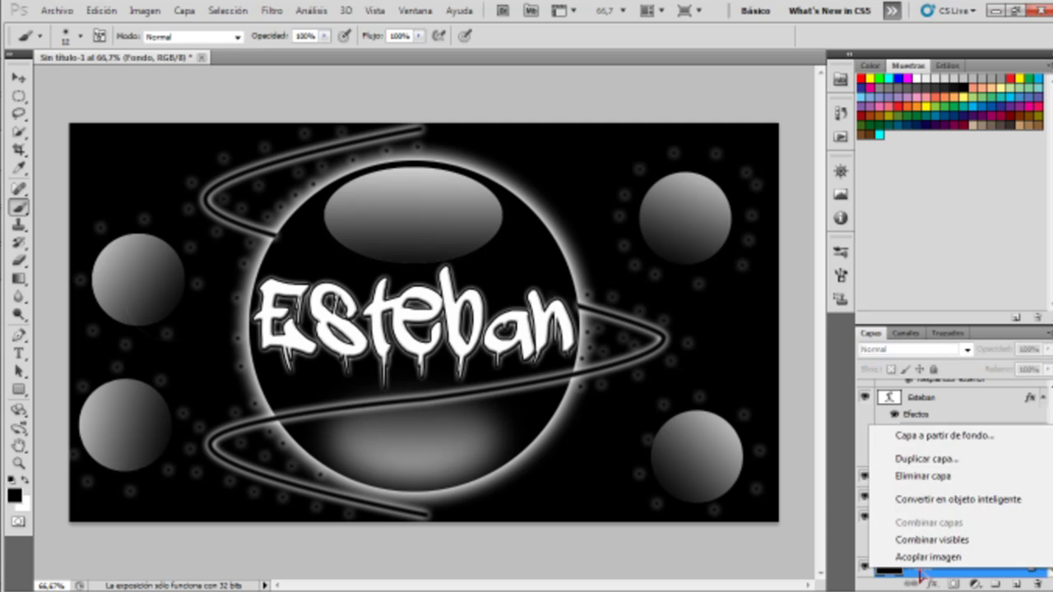
pyautogui.click(905, 554)
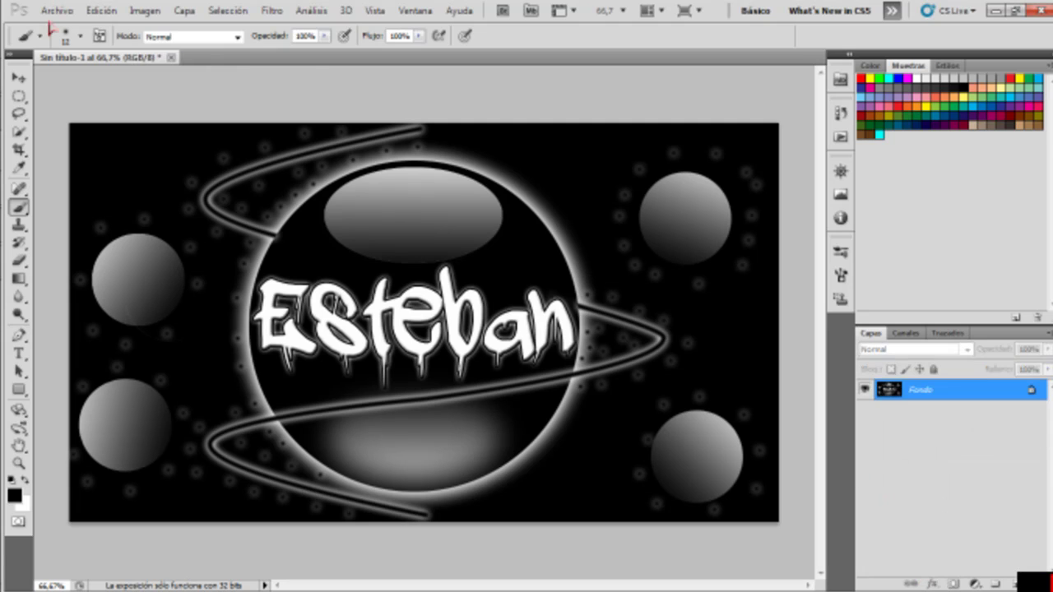
pyautogui.click(58, 10)
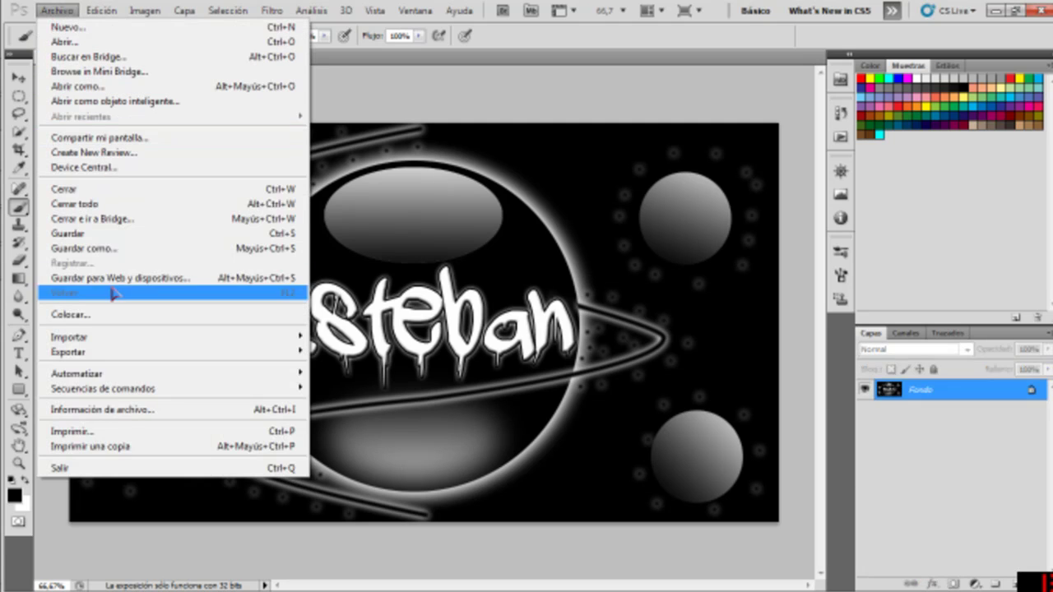
pyautogui.click(137, 248)
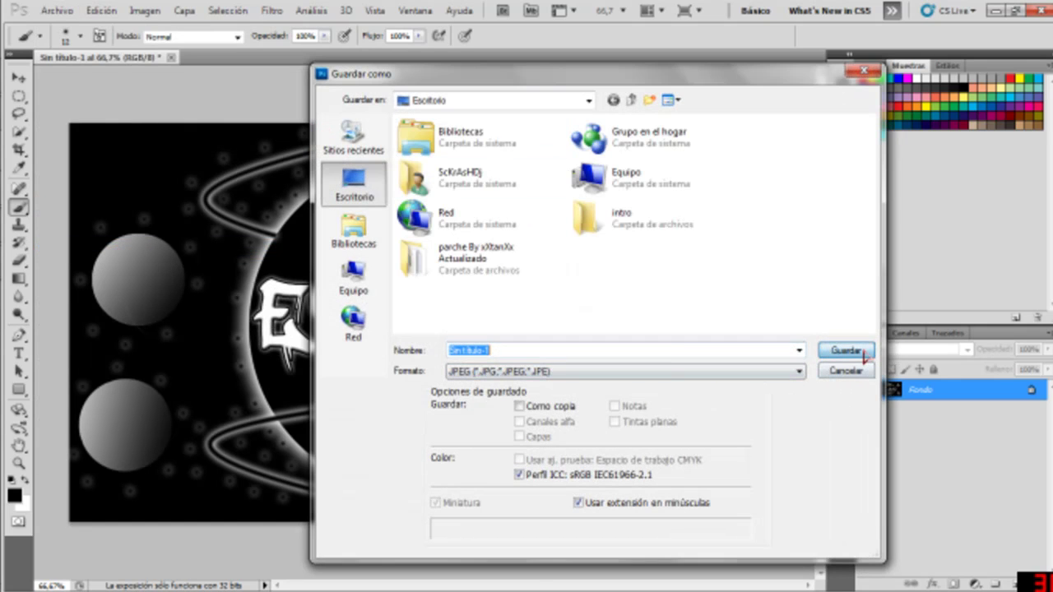
pyautogui.click(848, 351)
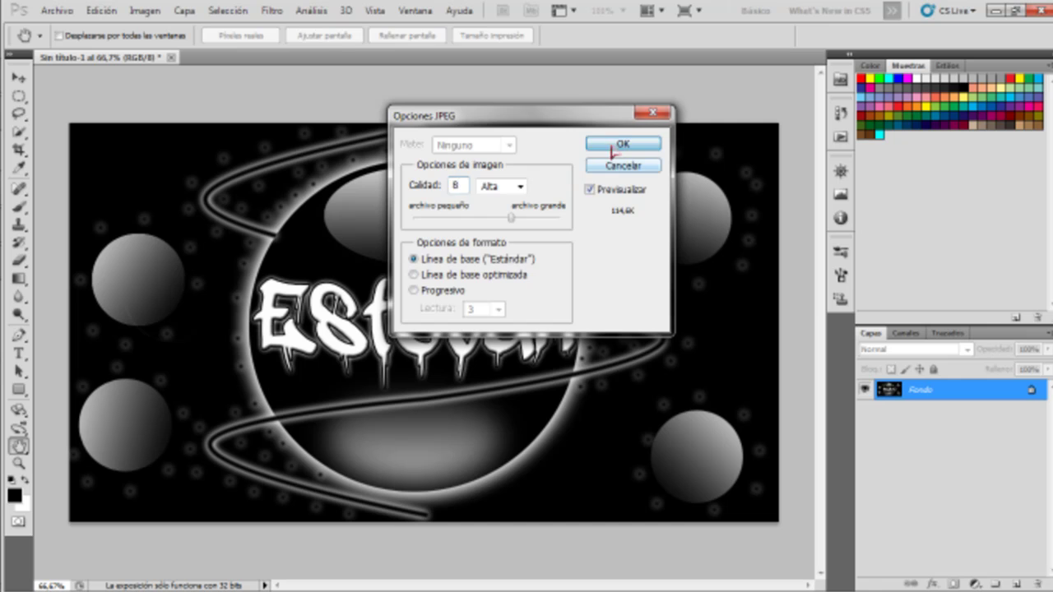
pyautogui.click(617, 145)
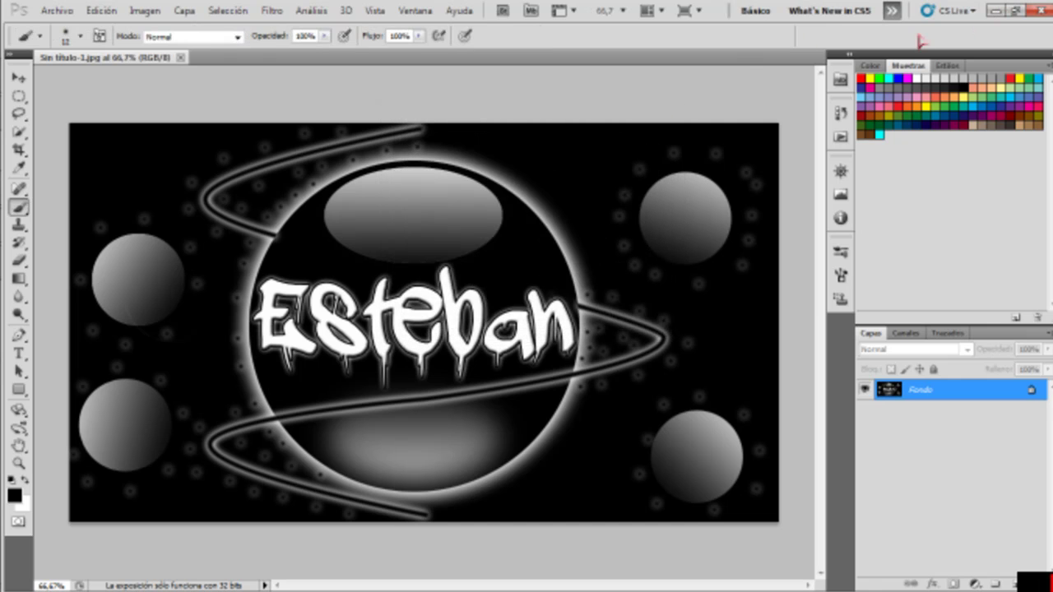
pyautogui.click(998, 10)
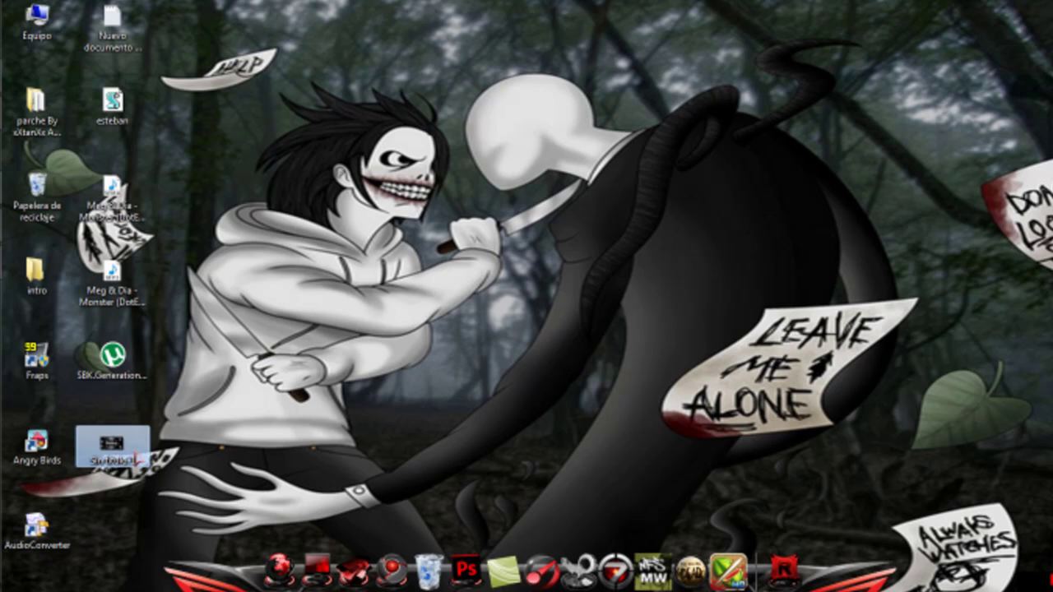
pyautogui.click(138, 459)
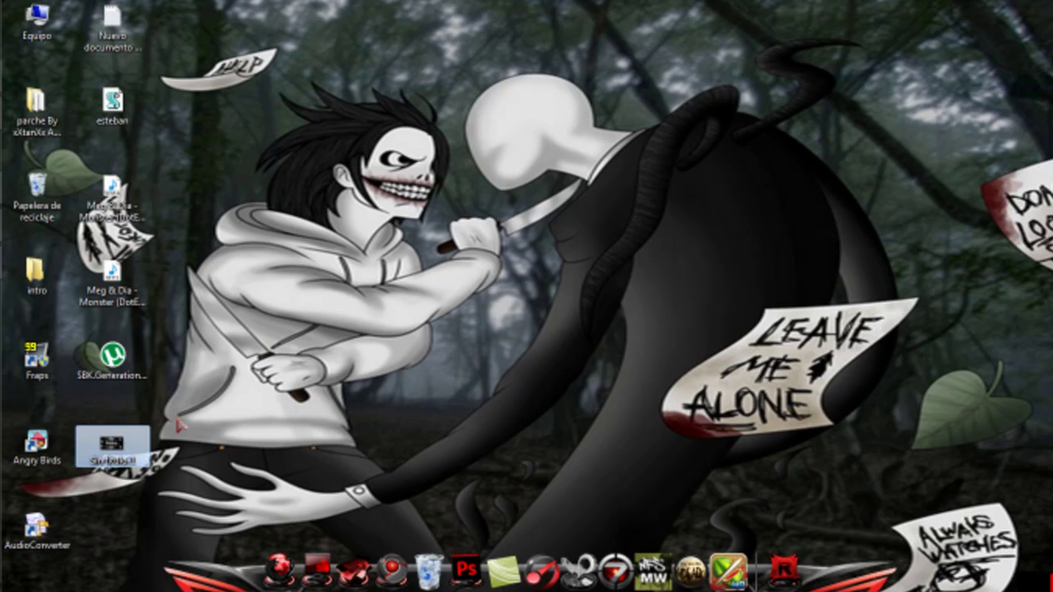
# Open the saved Sin título-1 JPEG from the desktop in Microsoft Office Picture Manager
pyautogui.press('Return')
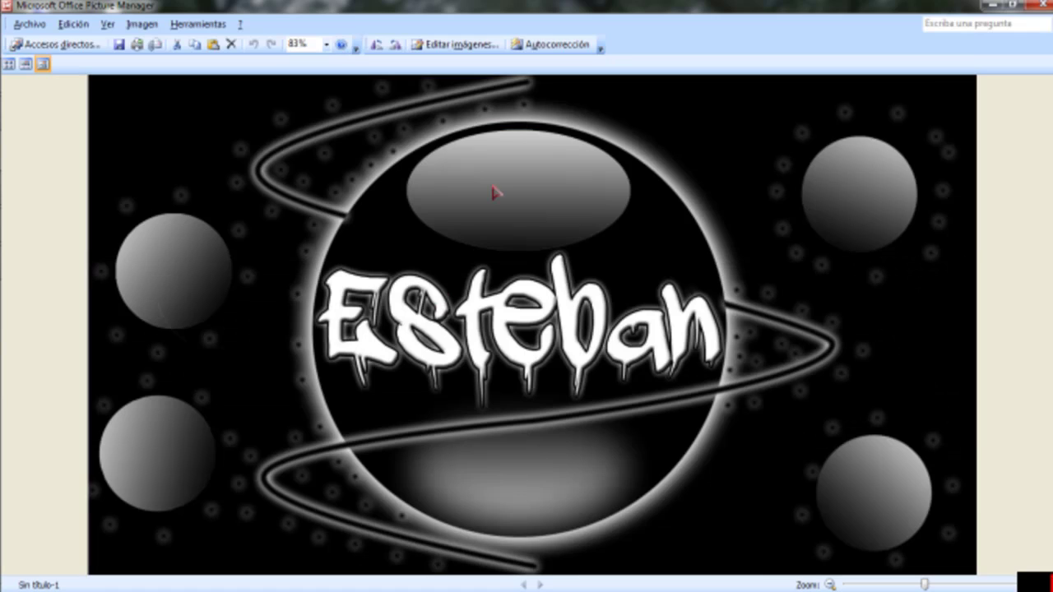